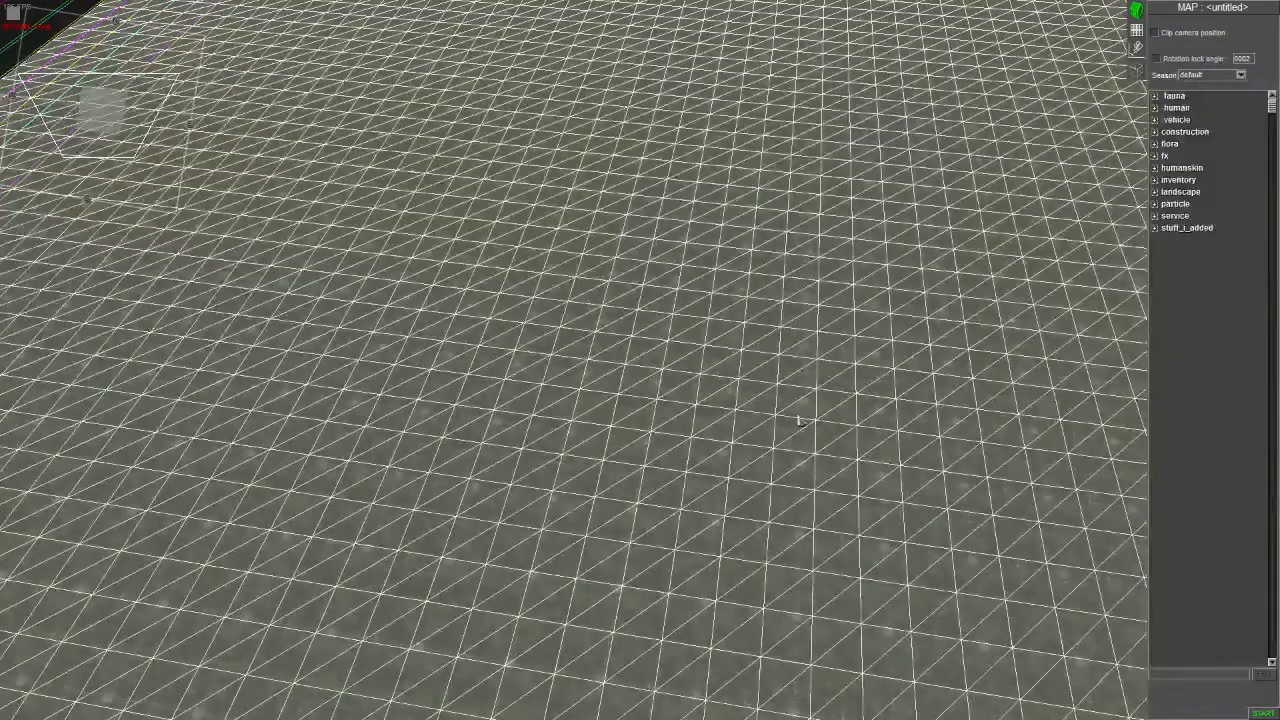
# Step: Open the terrain texture editing mode and cycle the wireframe display of the landscape
pyautogui.click(1136, 30)
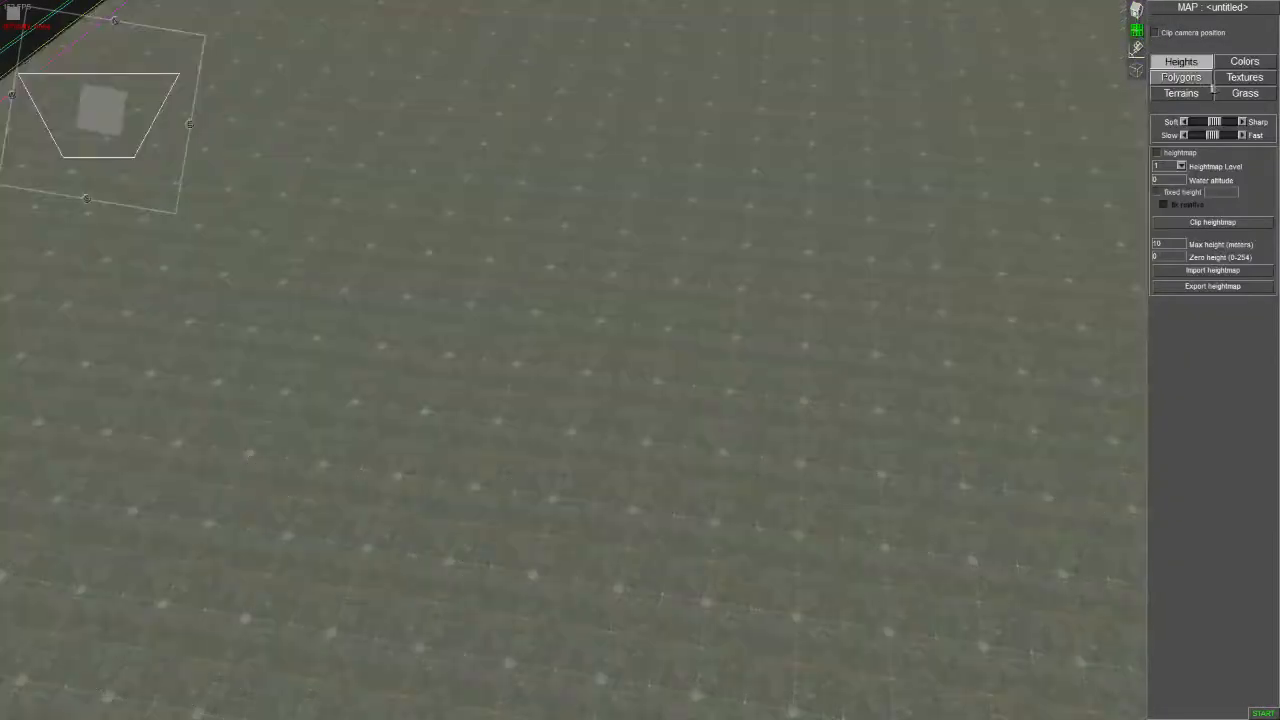
pyautogui.click(1246, 80)
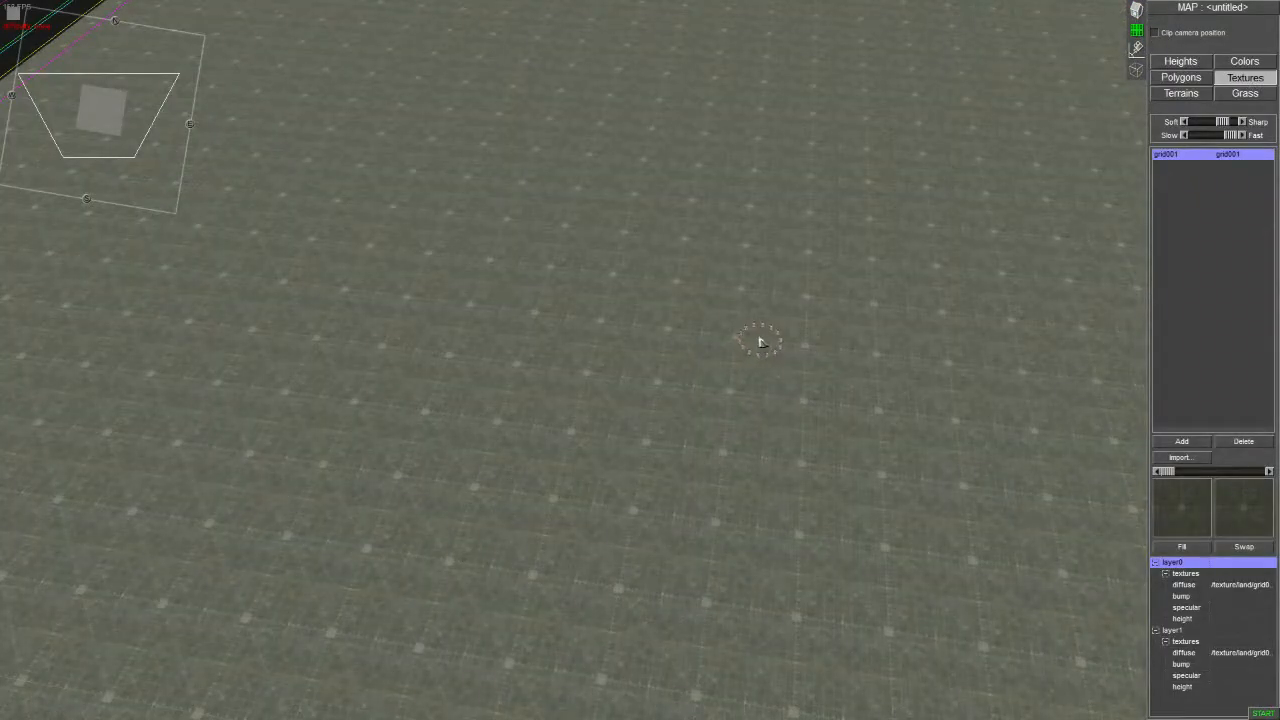
pyautogui.press('w')
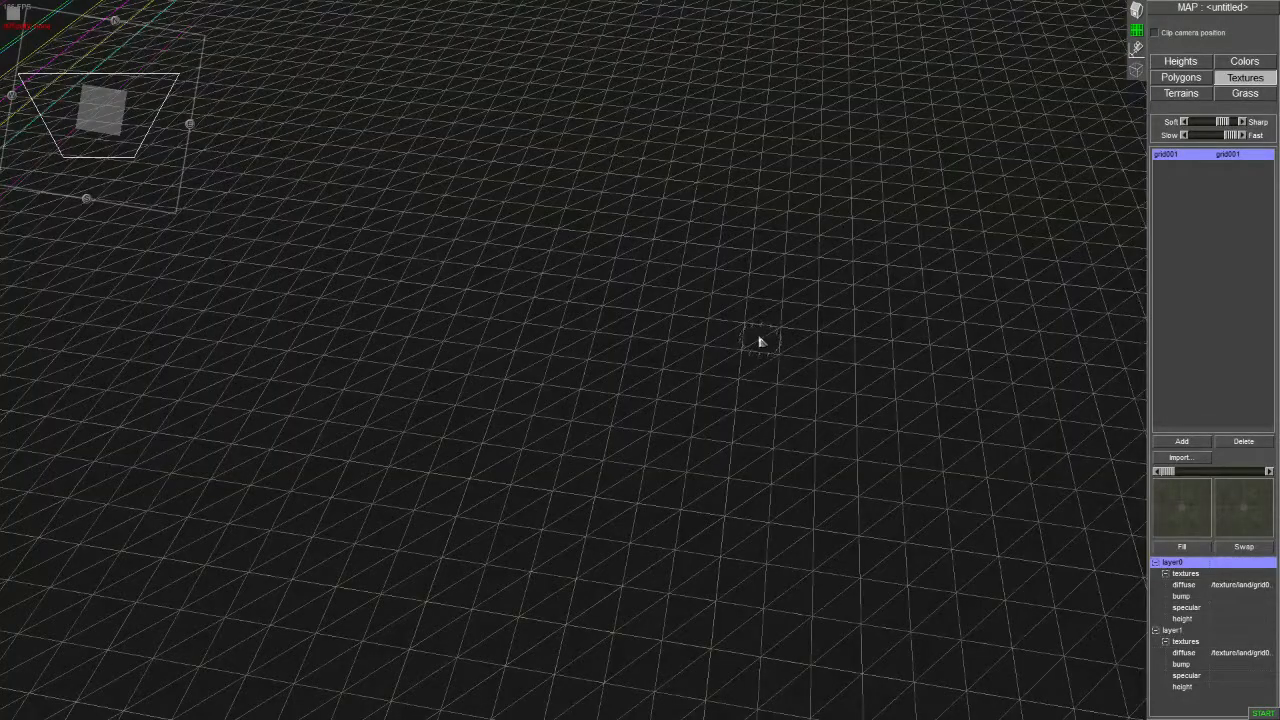
pyautogui.press('w')
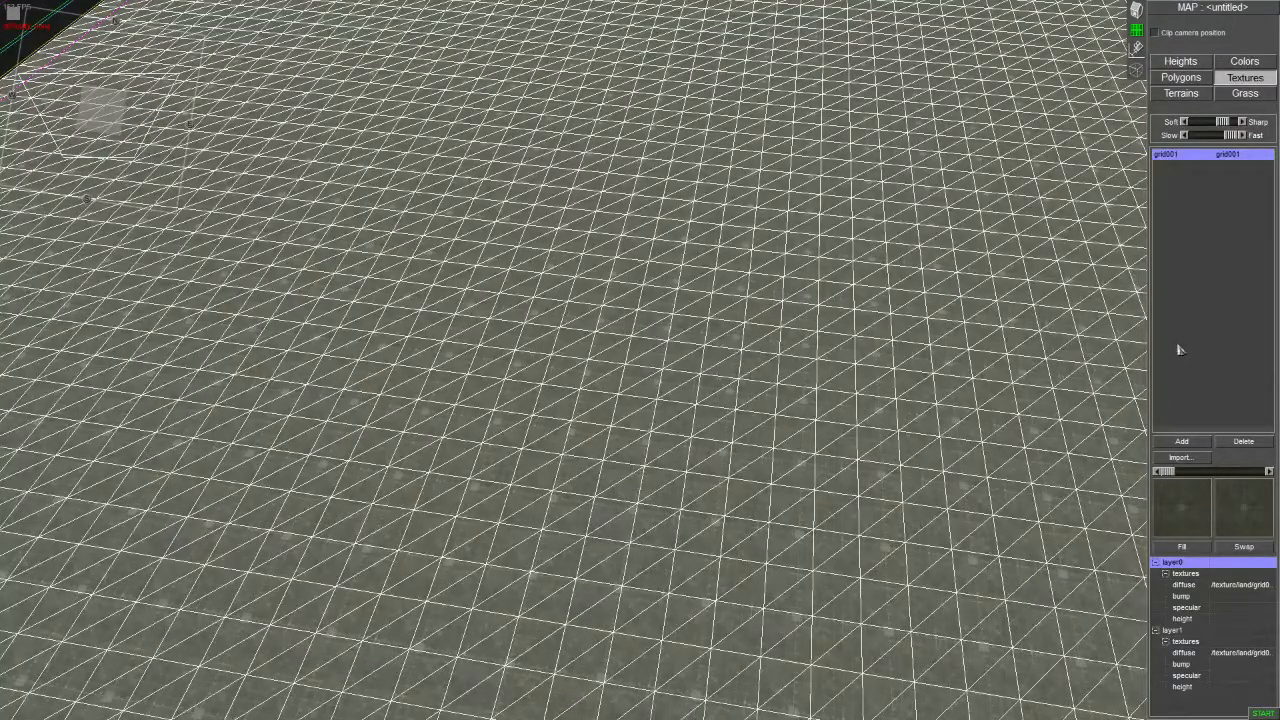
pyautogui.moveTo(1172, 162); pyautogui.dragTo(1192, 162)
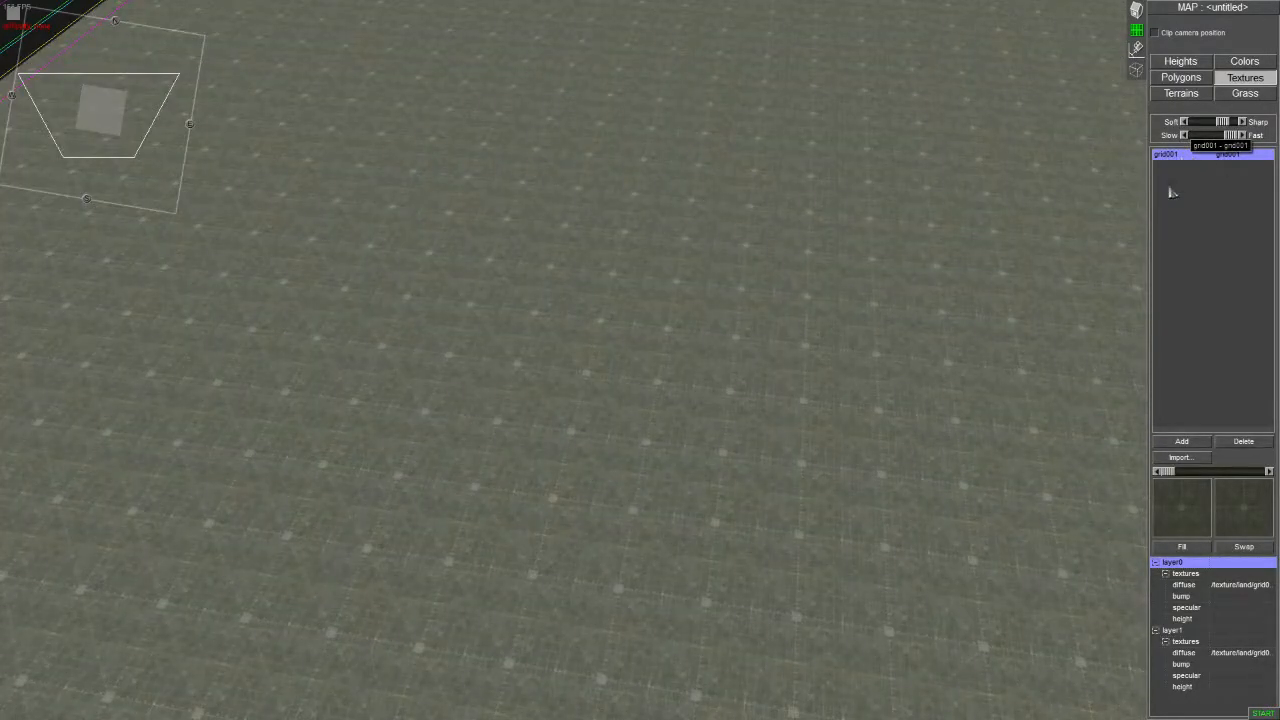
# Step: Replace the base layer texture of the grid001 pair with floor_sand1 from the sand folder
pyautogui.click(1187, 513)
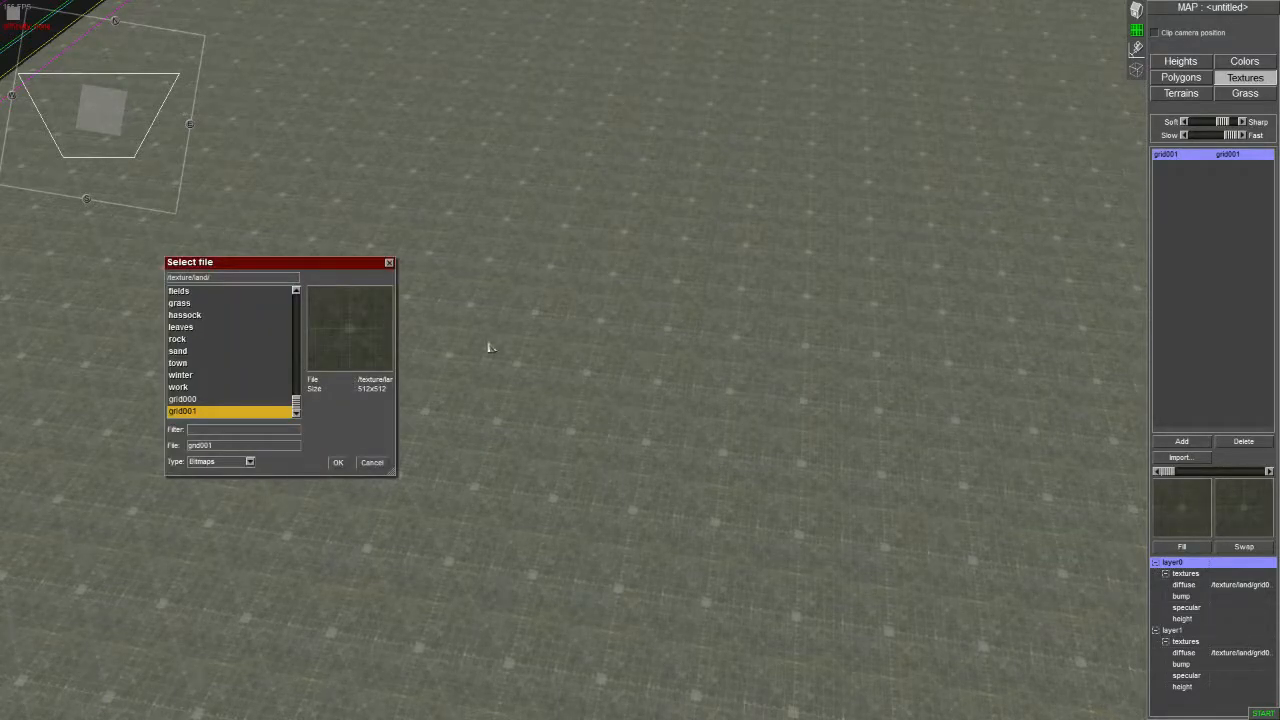
pyautogui.doubleClick(180, 351)
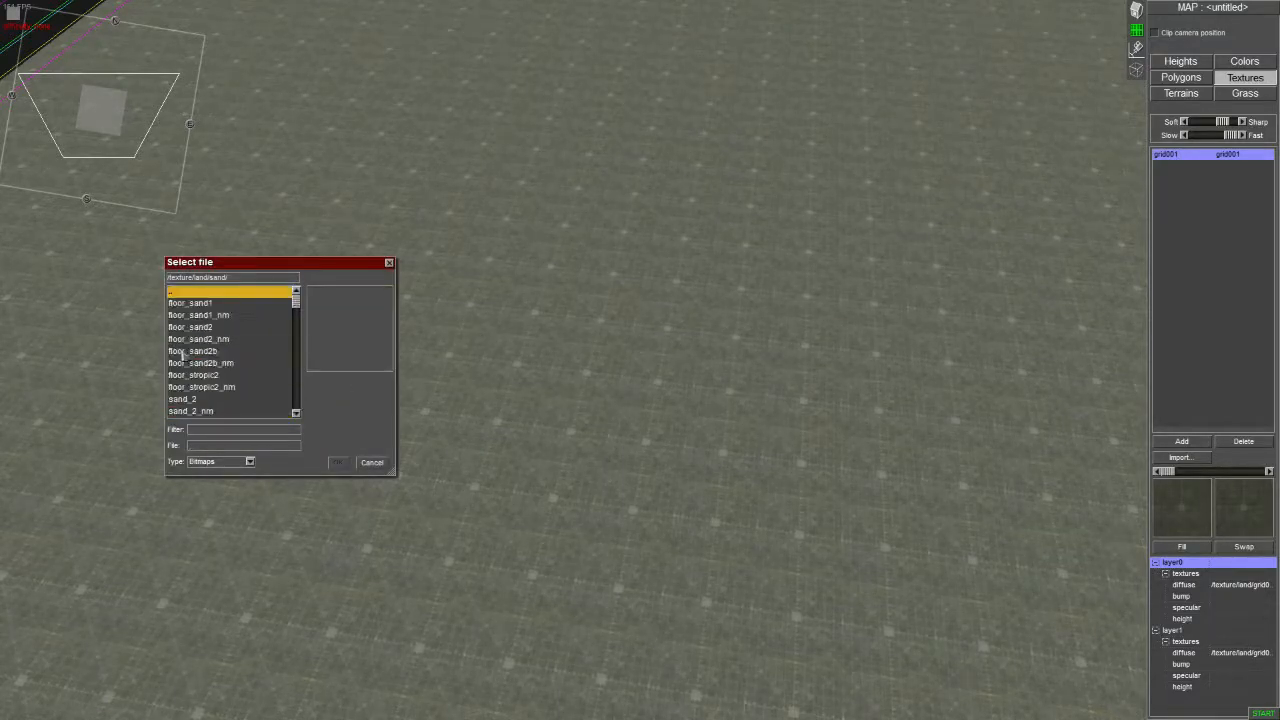
pyautogui.click(185, 303)
pyautogui.click(338, 462)
pyautogui.moveTo(343, 463); pyautogui.dragTo(643, 400, button='right')
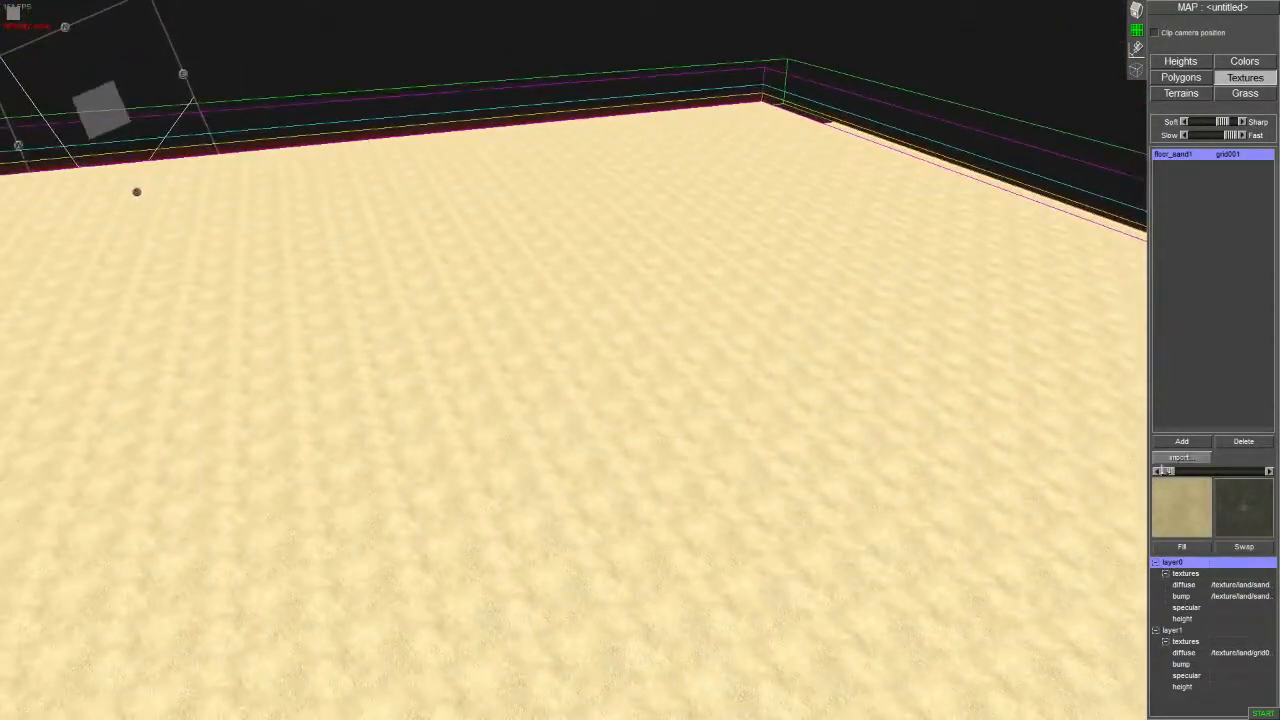
# Step: Paint patches of the second-layer grid001 texture onto the sand terrain
pyautogui.moveTo(739, 394)
pyautogui.mouseDown()
pyautogui.moveTo(766, 374)
pyautogui.moveTo(703, 371)
pyautogui.moveTo(728, 398)
pyautogui.moveTo(665, 438)
pyautogui.moveTo(698, 535)
pyautogui.mouseUp()
pyautogui.moveTo(698, 535); pyautogui.dragTo(1006, 560, button='middle')
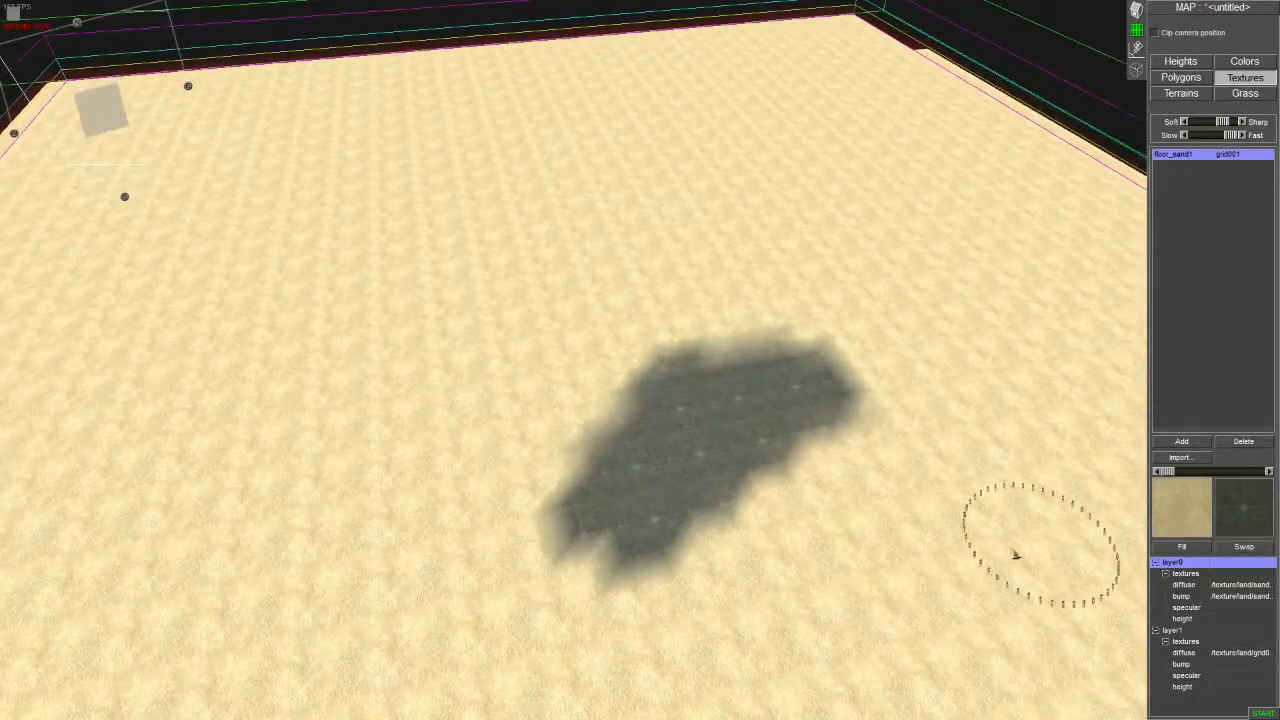
pyautogui.moveTo(500, 520)
pyautogui.mouseDown(button='right')
pyautogui.moveTo(758, 508)
pyautogui.moveTo(737, 380)
pyautogui.moveTo(846, 437)
pyautogui.mouseUp(button='right')
pyautogui.moveTo(700, 440)
pyautogui.mouseDown()
pyautogui.moveTo(634, 446)
pyautogui.moveTo(810, 312)
pyautogui.moveTo(843, 460)
pyautogui.mouseUp()
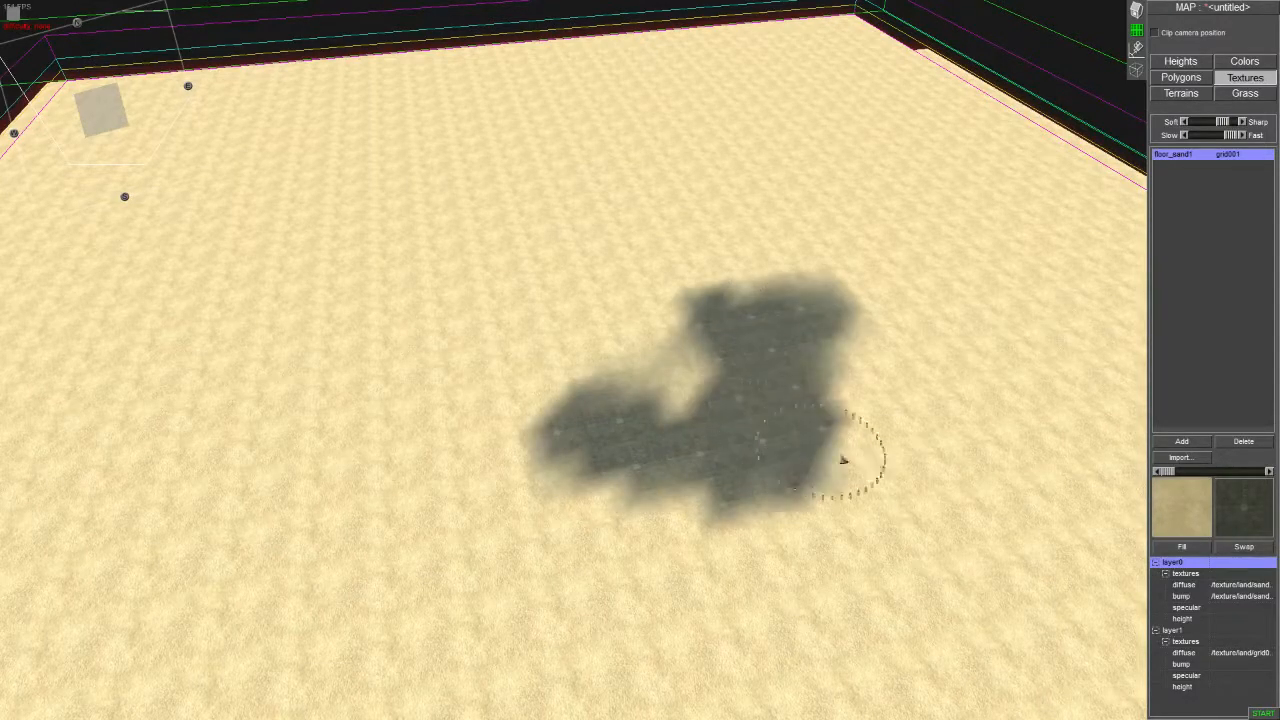
# Step: Set the second layer's texture to flowers_grass from the grass folder
pyautogui.click(1259, 511)
pyautogui.doubleClick(178, 302)
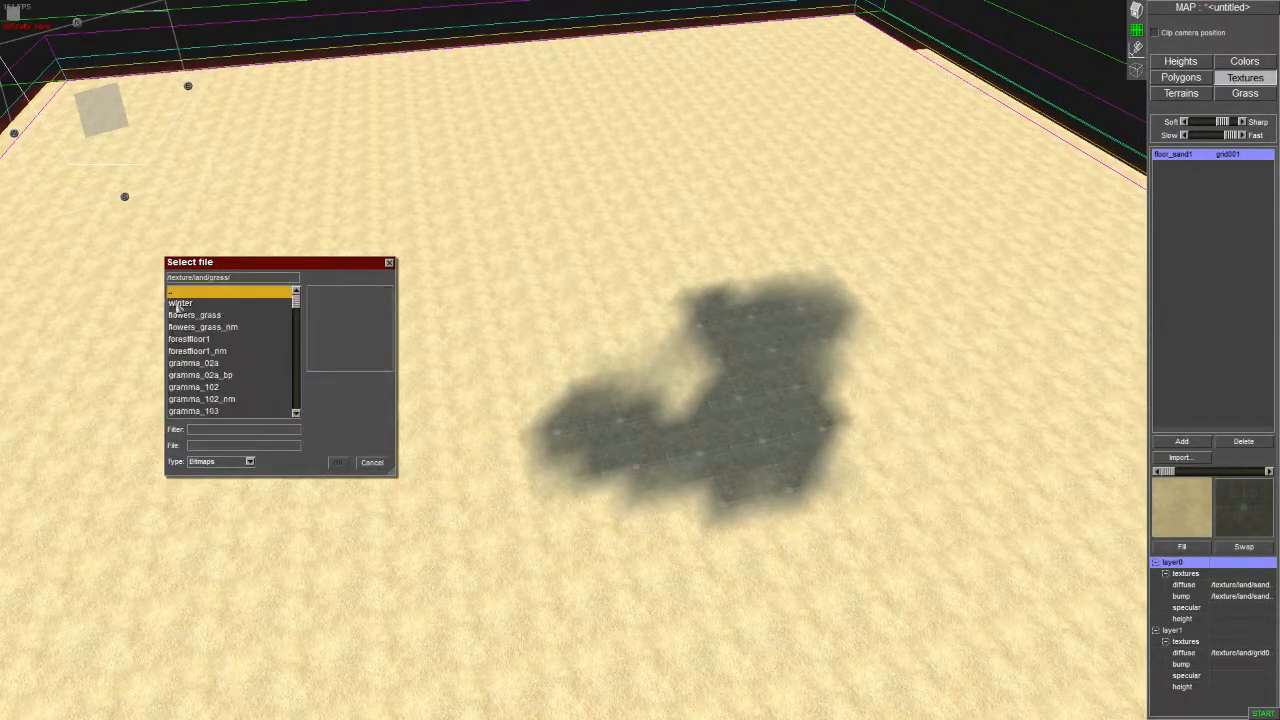
pyautogui.click(178, 317)
pyautogui.click(338, 463)
# Step: Paint another flowers_grass patch on the sand beside the existing one and view the blend from several angles
pyautogui.moveTo(630, 424)
pyautogui.mouseDown(button='middle')
pyautogui.moveTo(153, 433)
pyautogui.moveTo(866, 391)
pyautogui.moveTo(660, 477)
pyautogui.mouseUp(button='middle')
pyautogui.moveTo(660, 477)
pyautogui.mouseDown()
pyautogui.moveTo(594, 551)
pyautogui.moveTo(530, 308)
pyautogui.moveTo(508, 449)
pyautogui.mouseUp()
pyautogui.moveTo(508, 449); pyautogui.dragTo(309, 457, button='middle')
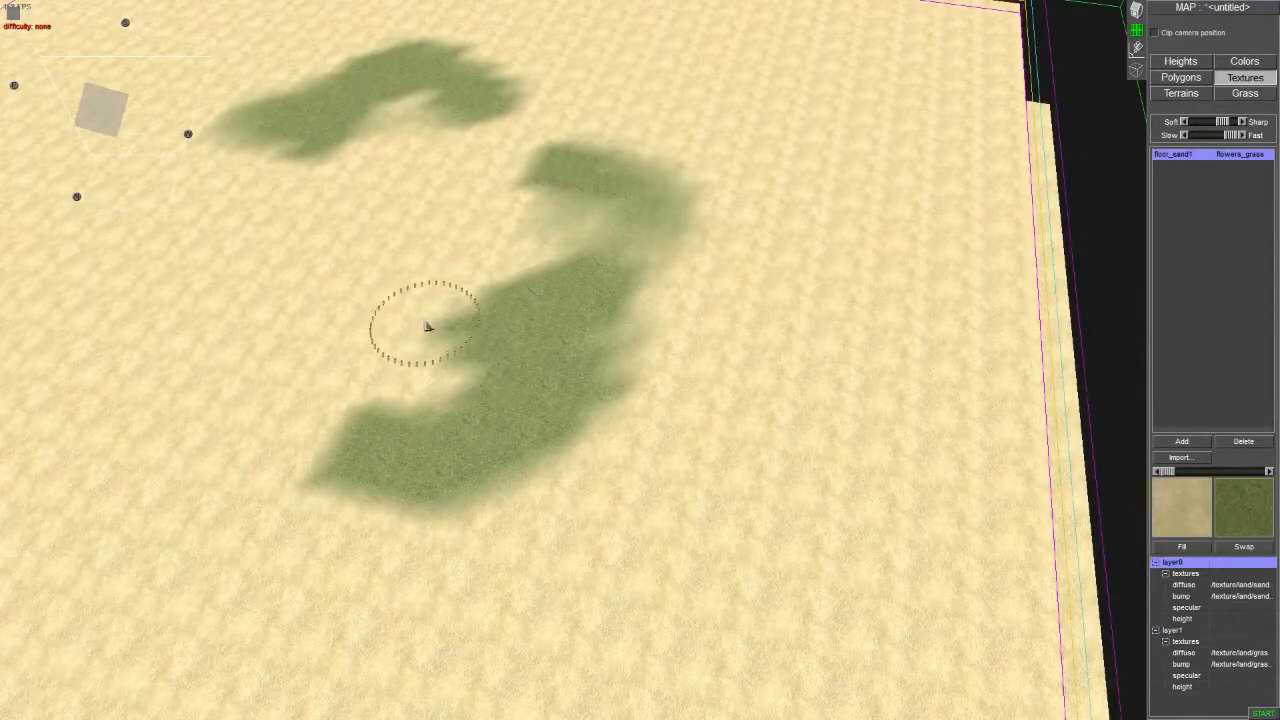
pyautogui.moveTo(720, 362); pyautogui.dragTo(829, 401, button='middle')
pyautogui.moveTo(935, 440); pyautogui.dragTo(640, 400, button='middle')
pyautogui.moveTo(500, 205); pyautogui.dragTo(347, 145, button='middle')
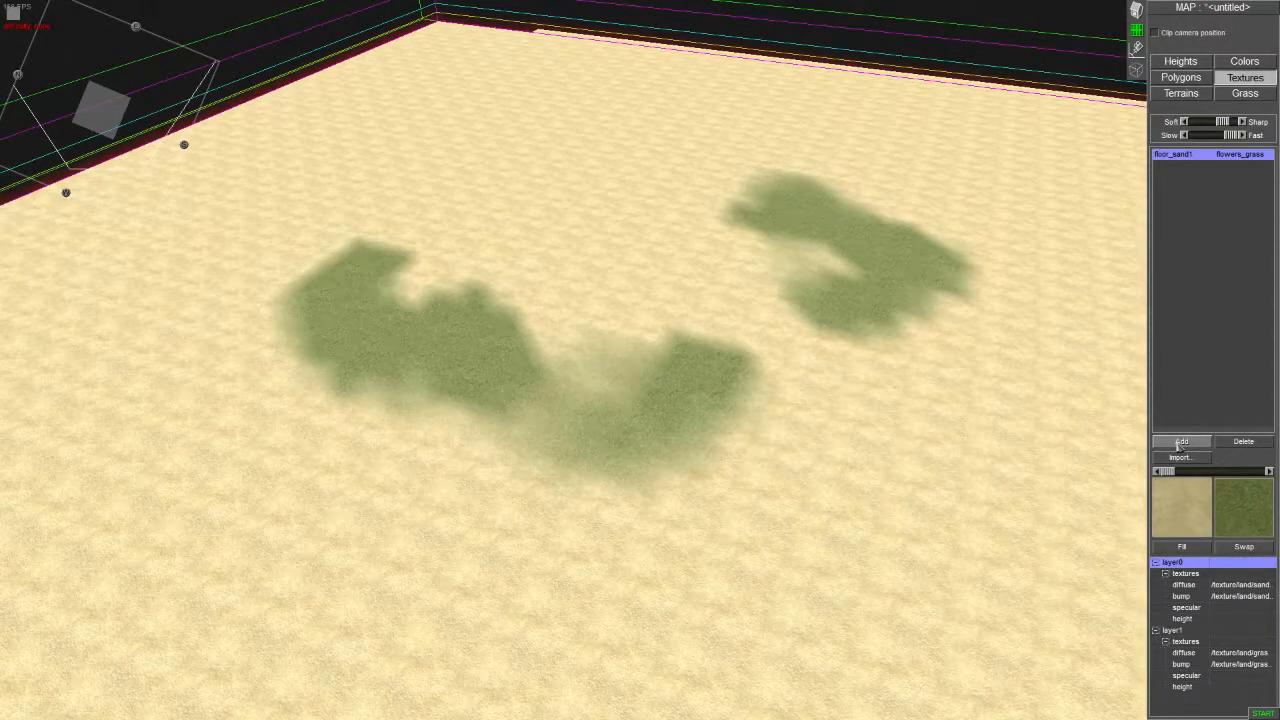
# Step: Add a second texture pair based on floor_sand1 and set its second layer to gramma_111
pyautogui.click(1170, 156)
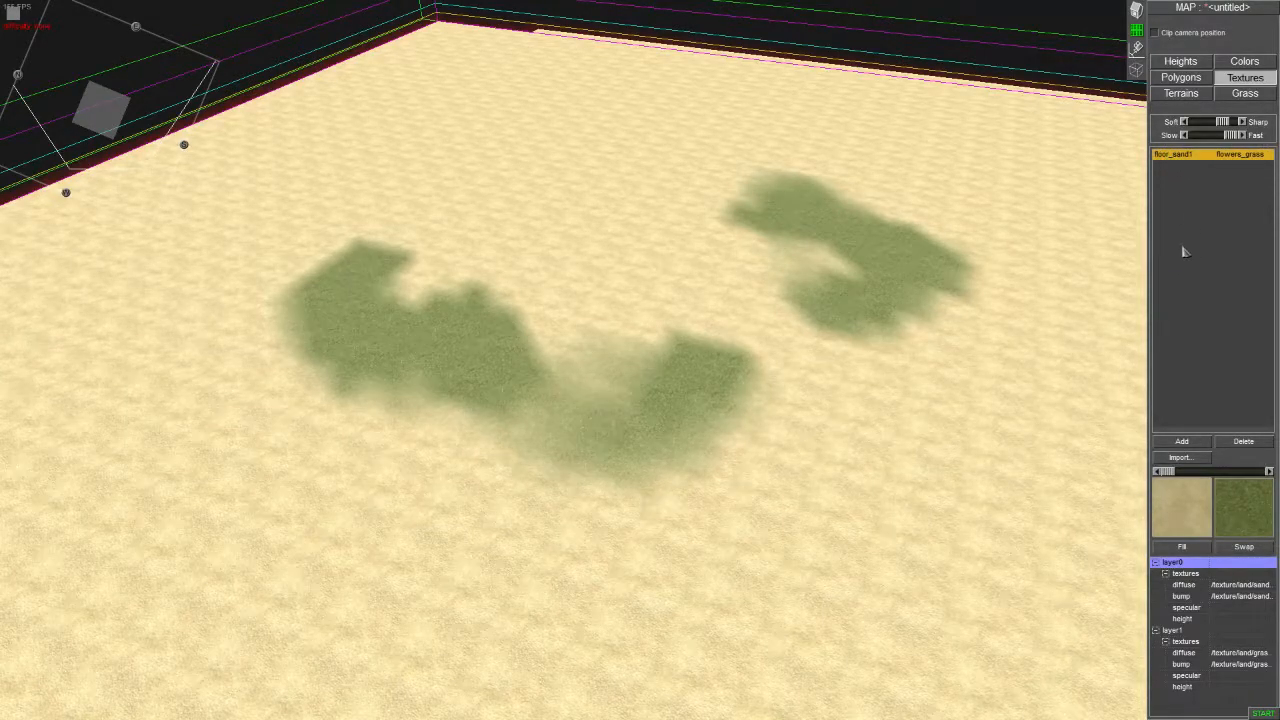
pyautogui.click(1172, 441)
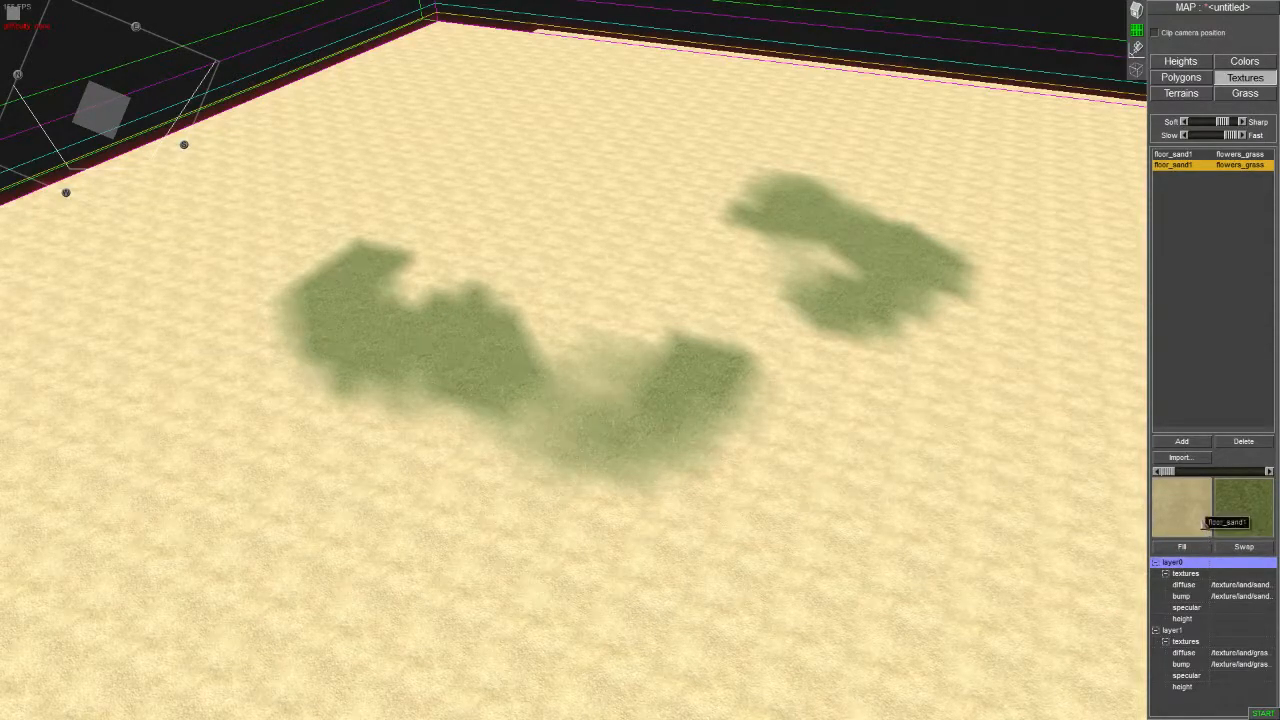
pyautogui.click(1238, 508)
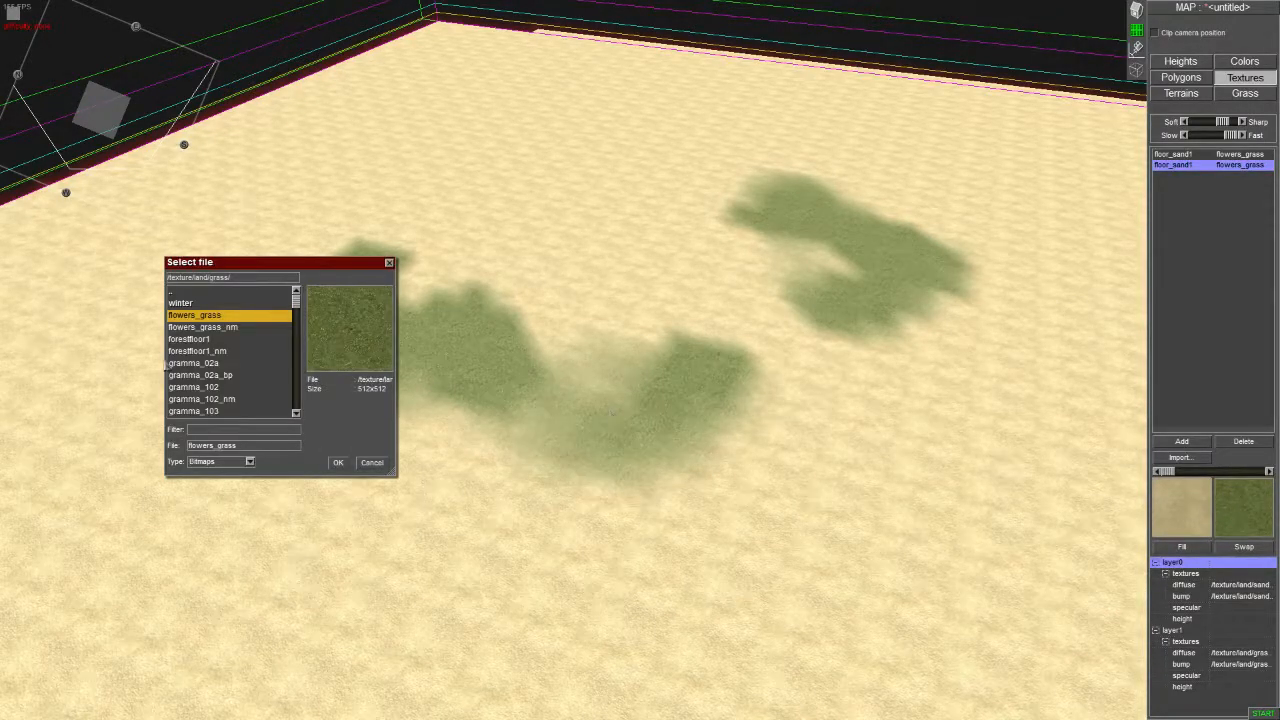
pyautogui.click(176, 364)
pyautogui.click(190, 400)
pyautogui.scroll(-2, 190, 403)
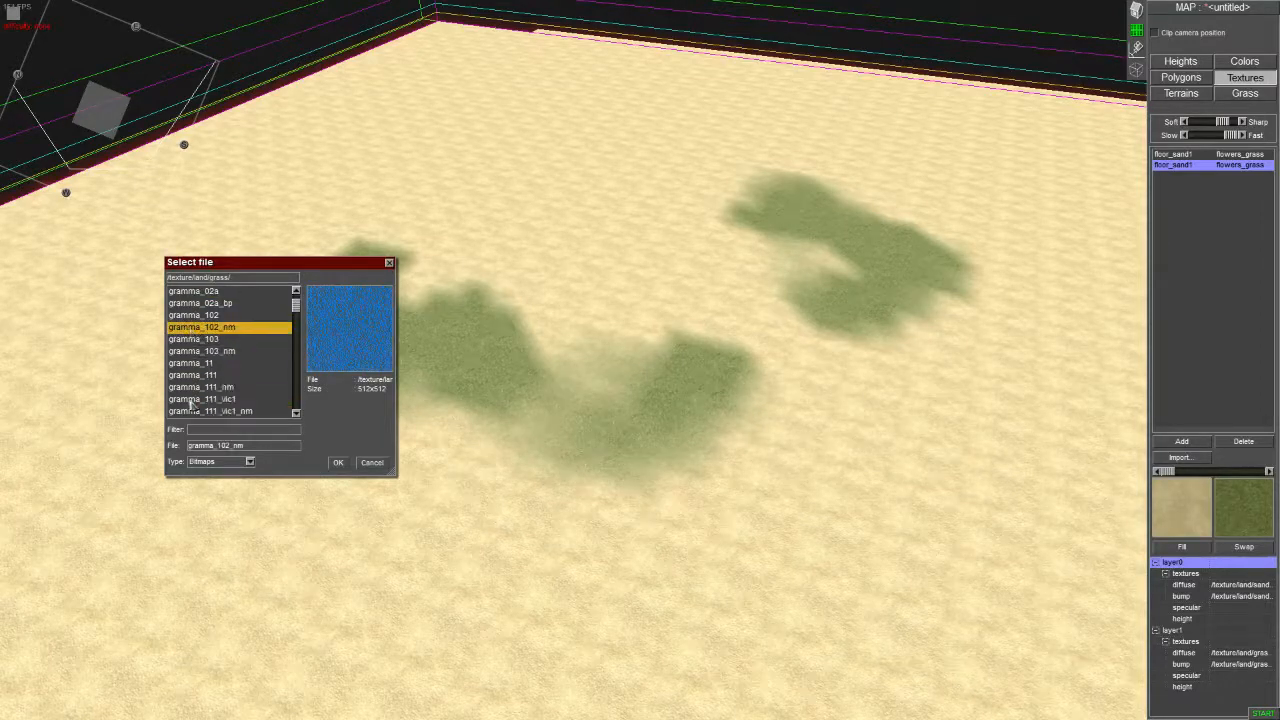
pyautogui.click(190, 379)
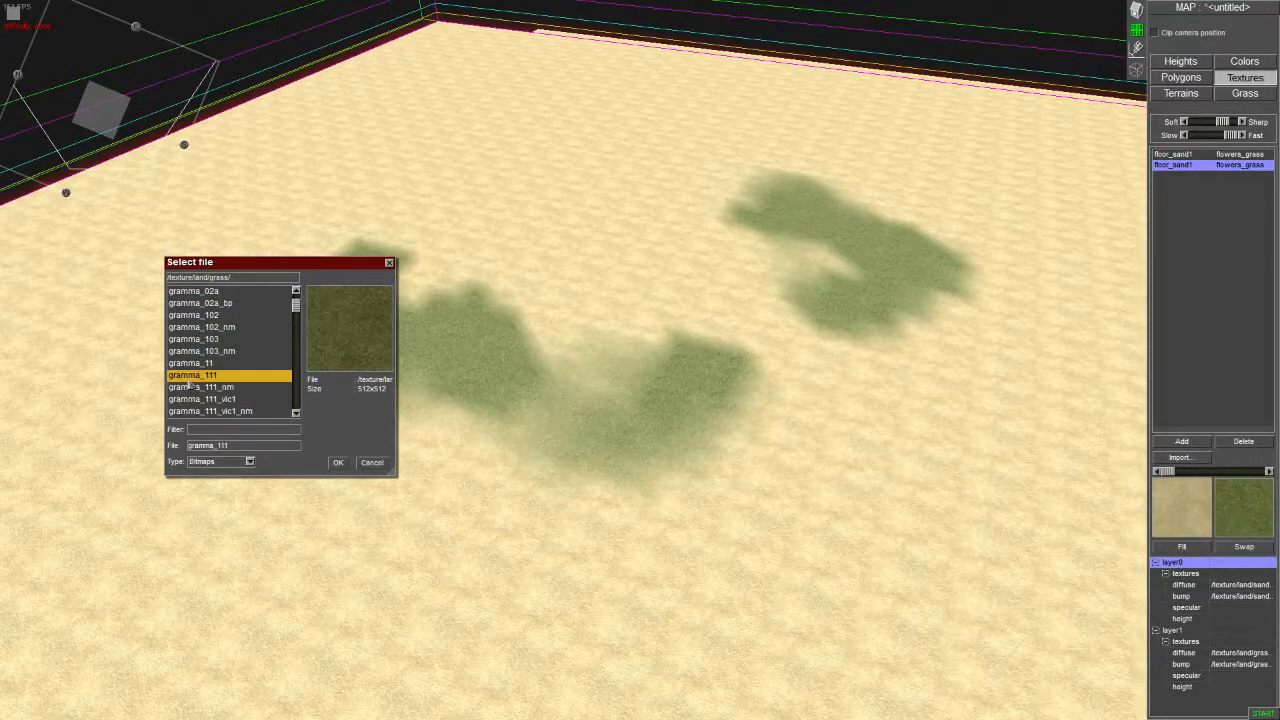
pyautogui.click(338, 463)
# Step: Paint gramma_111 patches on the sand, overlapping the flowers_grass areas, and inspect the borders between the two pairs
pyautogui.moveTo(929, 514)
pyautogui.mouseDown()
pyautogui.moveTo(848, 614)
pyautogui.moveTo(952, 558)
pyautogui.mouseUp()
pyautogui.moveTo(738, 448)
pyautogui.mouseDown()
pyautogui.moveTo(678, 321)
pyautogui.moveTo(651, 318)
pyautogui.mouseUp()
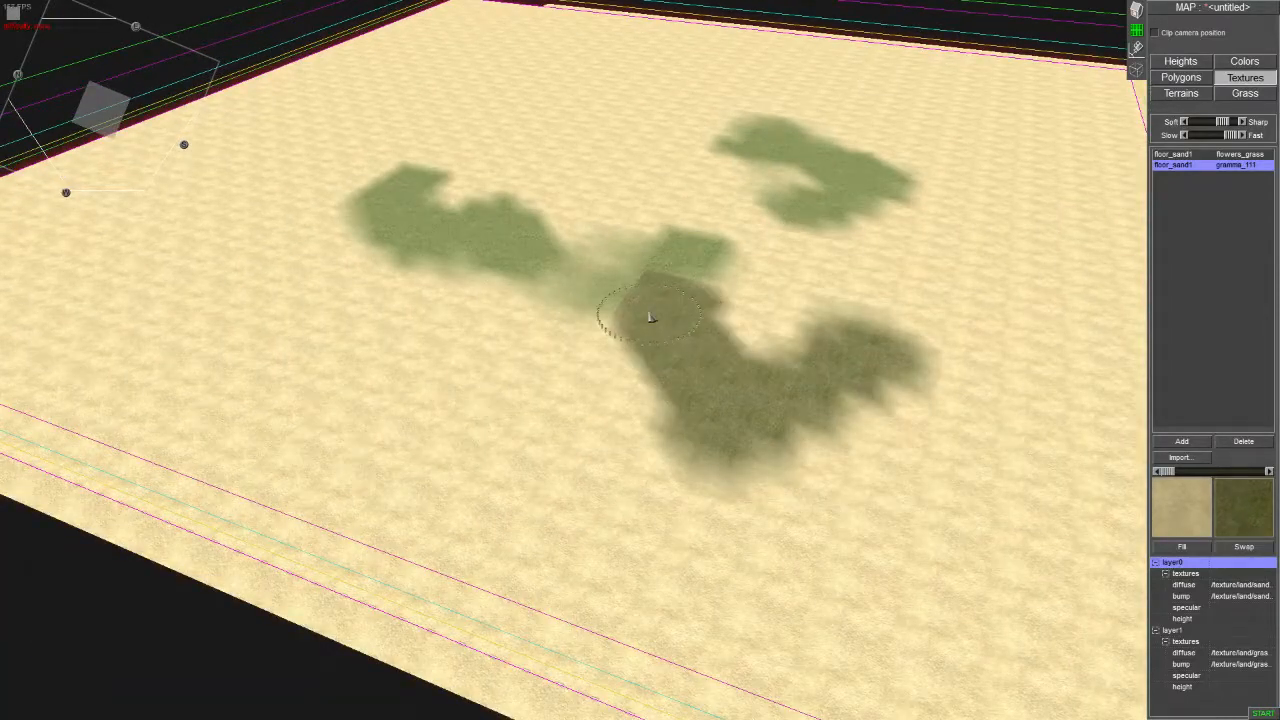
pyautogui.scroll(4, 650, 314)
pyautogui.moveTo(709, 311); pyautogui.dragTo(811, 9, button='middle')
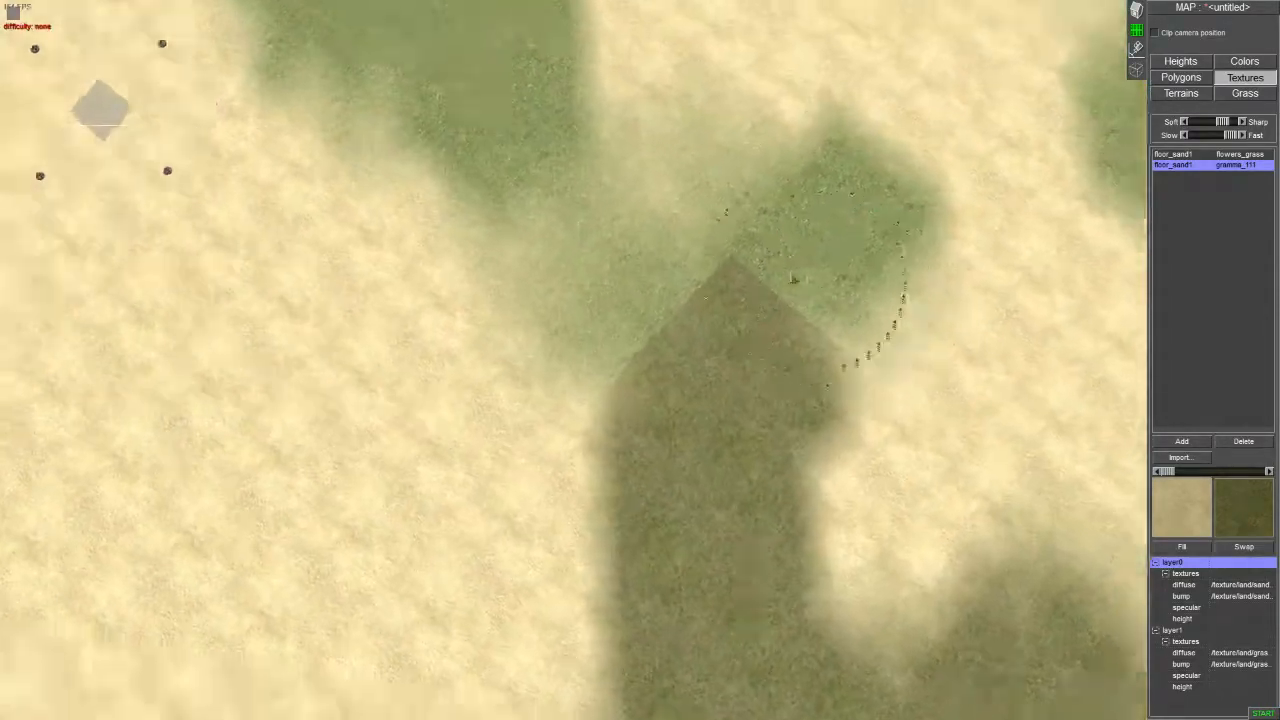
pyautogui.moveTo(813, 281); pyautogui.dragTo(510, 408, button='middle')
pyautogui.moveTo(834, 429); pyautogui.dragTo(390, 418, button='middle')
pyautogui.moveTo(598, 383)
pyautogui.mouseDown()
pyautogui.moveTo(694, 320)
pyautogui.moveTo(623, 320)
pyautogui.moveTo(749, 380)
pyautogui.moveTo(703, 377)
pyautogui.mouseUp()
pyautogui.moveTo(704, 375); pyautogui.dragTo(566, 352, button='middle')
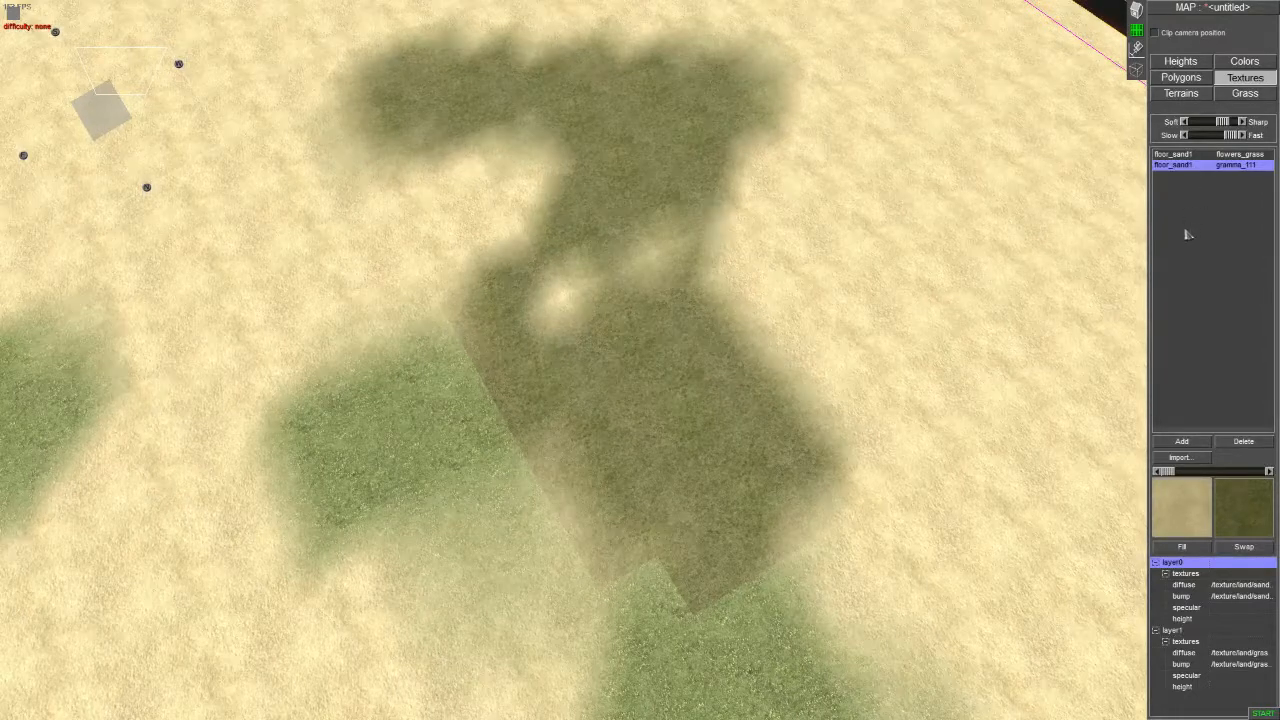
# Step: Import the texture materials from the map multi/1v1_reloading_point
pyautogui.click(1180, 458)
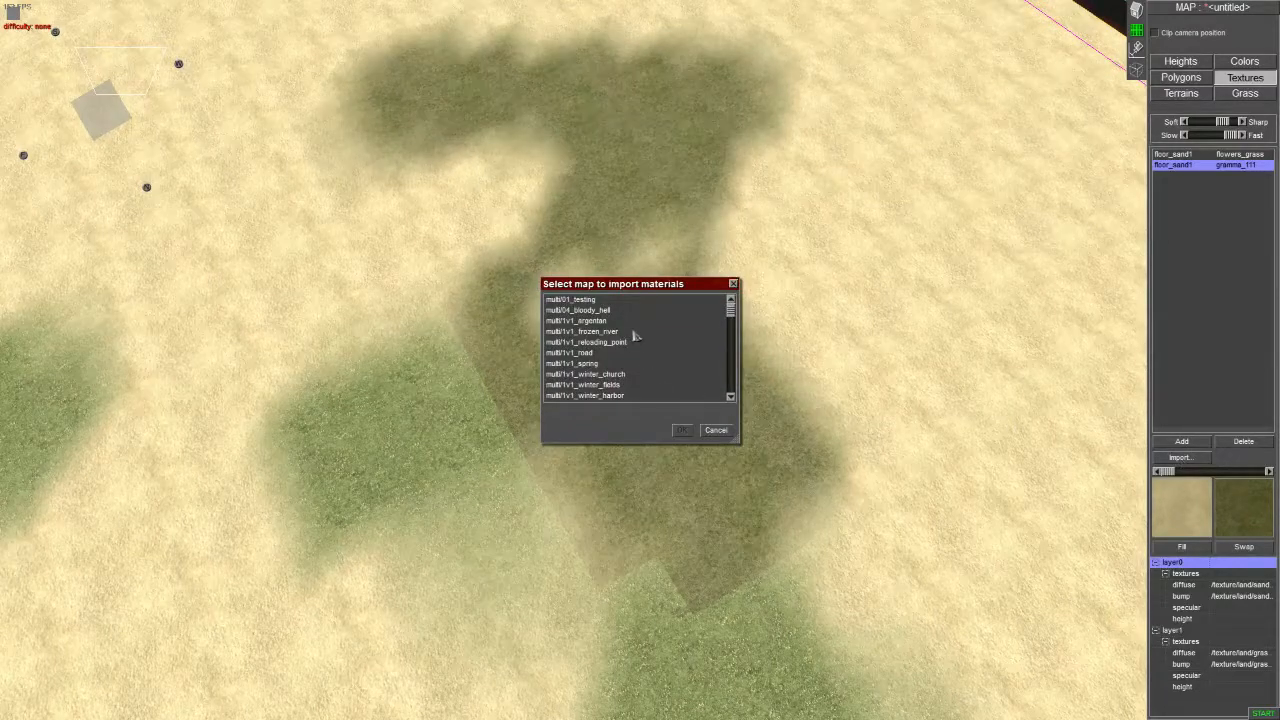
pyautogui.moveTo(731, 310)
pyautogui.mouseDown()
pyautogui.moveTo(735, 400)
pyautogui.moveTo(737, 316)
pyautogui.mouseUp()
pyautogui.click(593, 343)
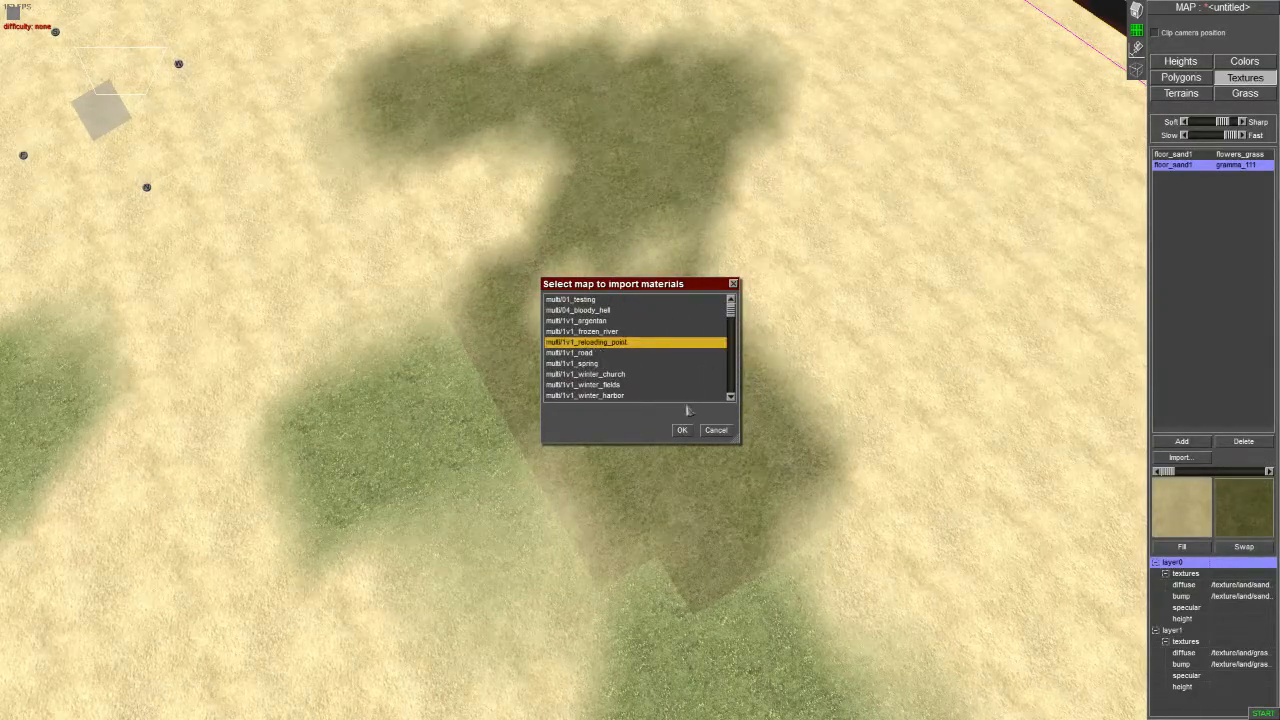
pyautogui.click(682, 431)
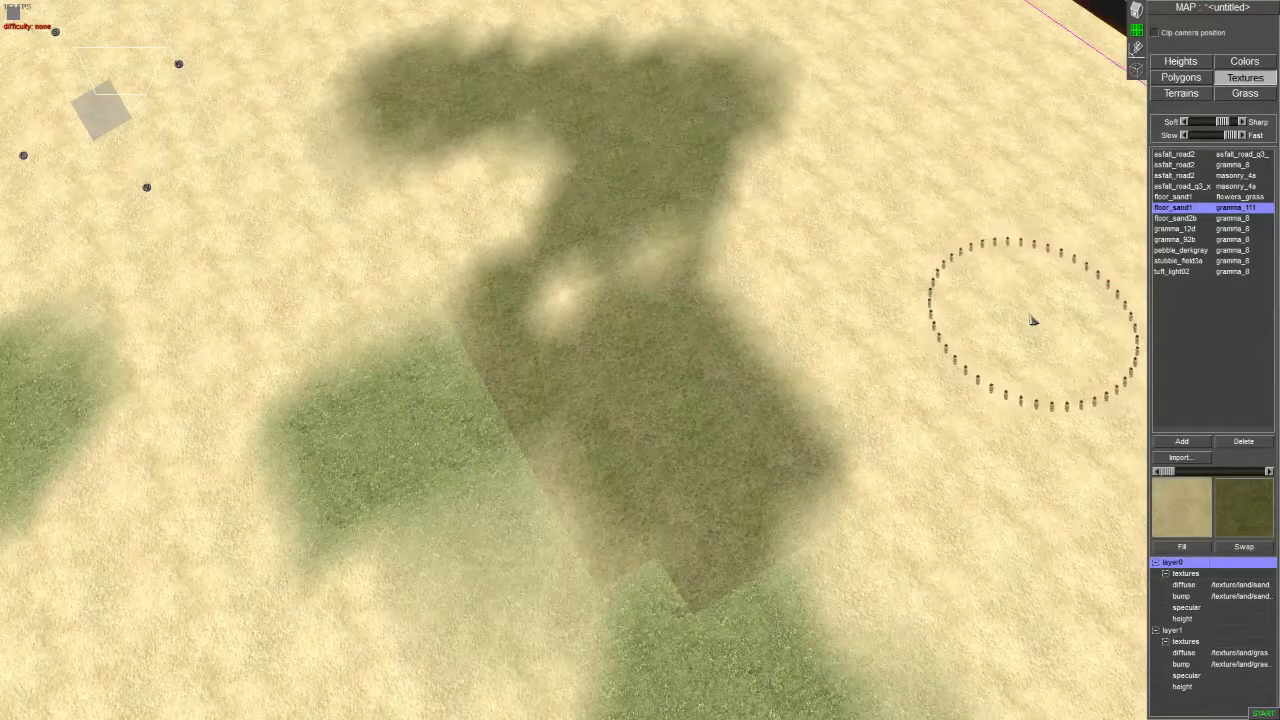
# Step: Paint several patches of the imported stubble_field3a and gramma_8 pair on the terrain around the existing grass areas
pyautogui.click(1163, 248)
pyautogui.click(1177, 261)
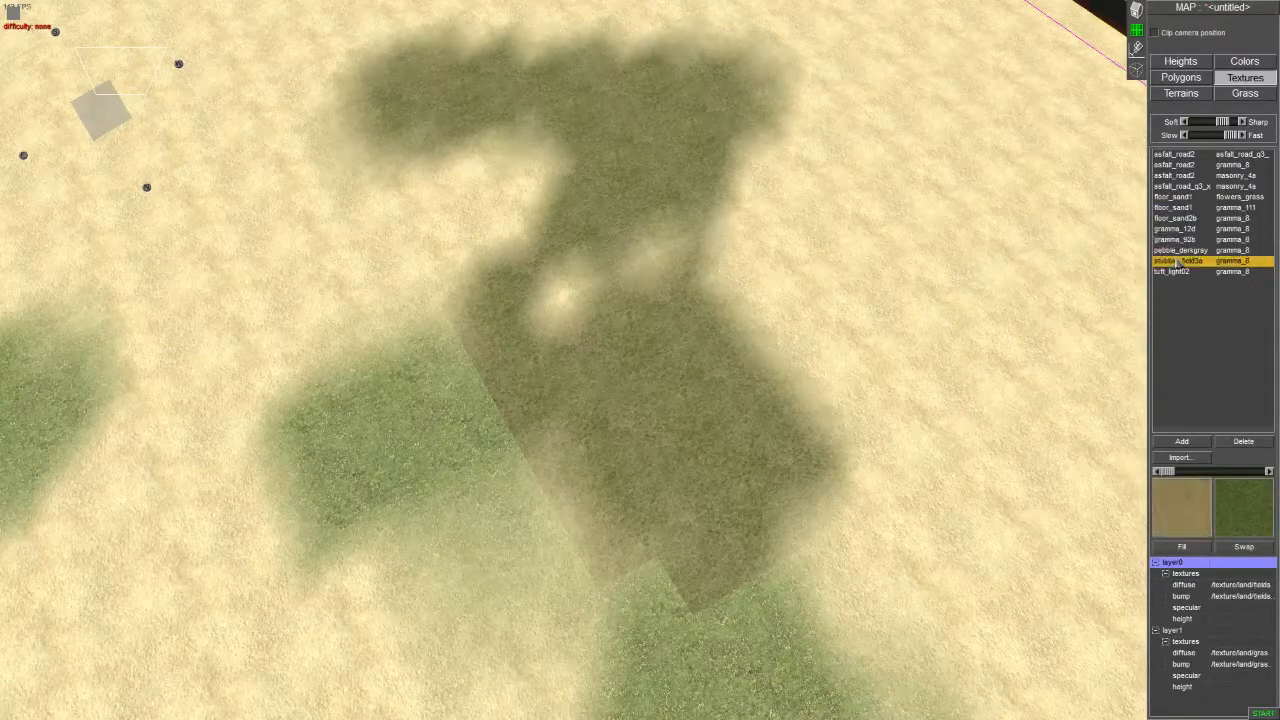
pyautogui.moveTo(925, 251)
pyautogui.mouseDown()
pyautogui.moveTo(941, 293)
pyautogui.moveTo(1000, 185)
pyautogui.mouseUp()
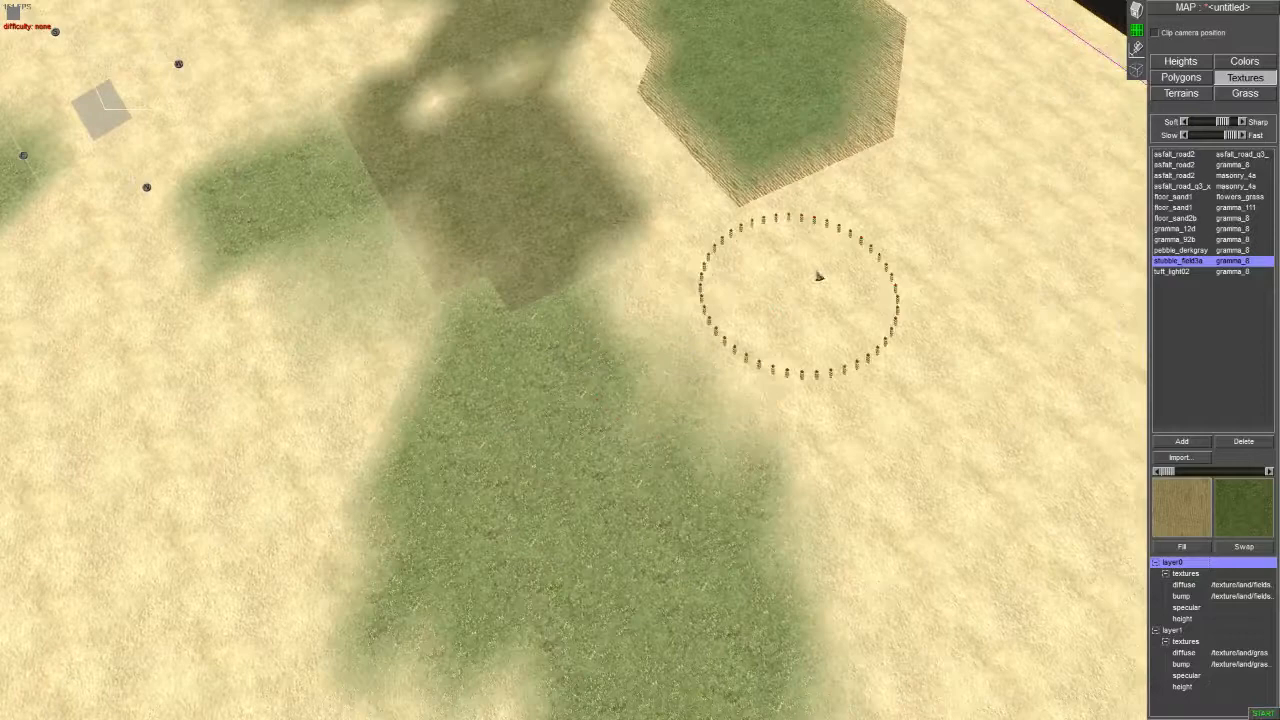
pyautogui.moveTo(905, 285); pyautogui.dragTo(931, 346)
pyautogui.moveTo(935, 346)
pyautogui.mouseDown(button='middle')
pyautogui.moveTo(872, 292)
pyautogui.moveTo(465, 262)
pyautogui.mouseUp(button='middle')
pyautogui.moveTo(465, 262)
pyautogui.mouseDown()
pyautogui.moveTo(548, 280)
pyautogui.moveTo(560, 420)
pyautogui.mouseUp()
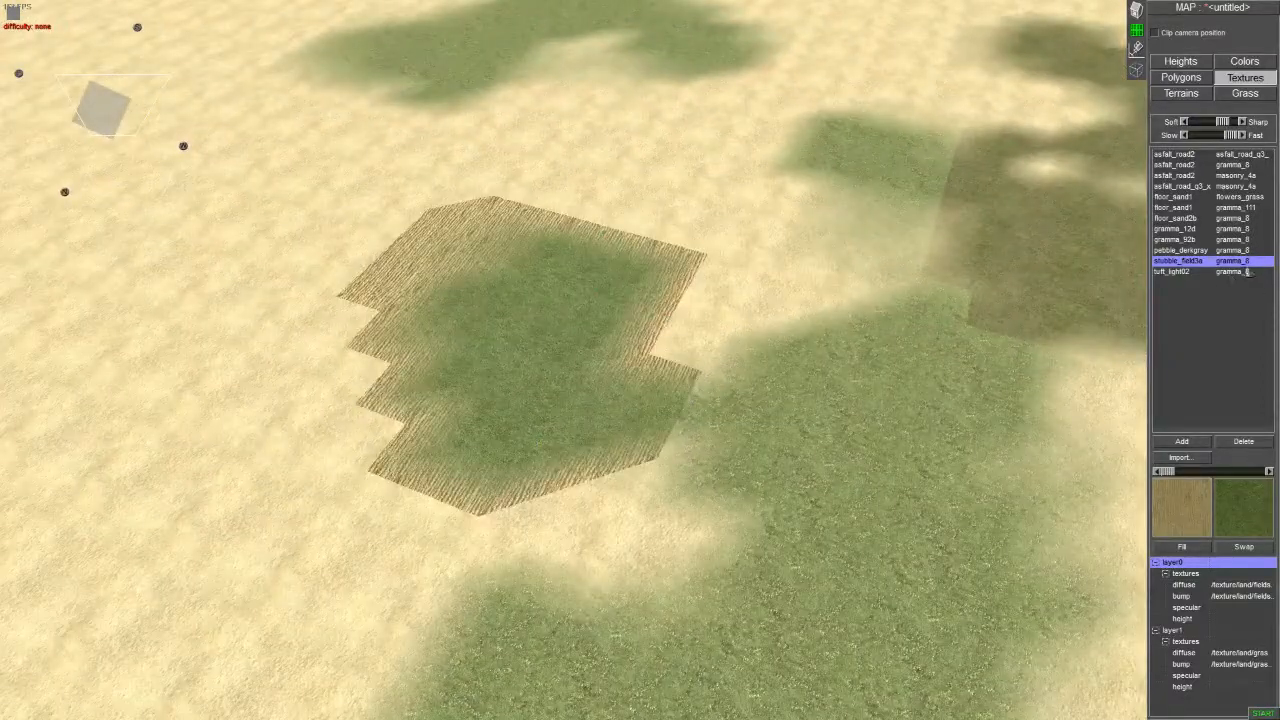
pyautogui.scroll(-2, 623, 277)
pyautogui.moveTo(623, 277); pyautogui.dragTo(749, 280, button='middle')
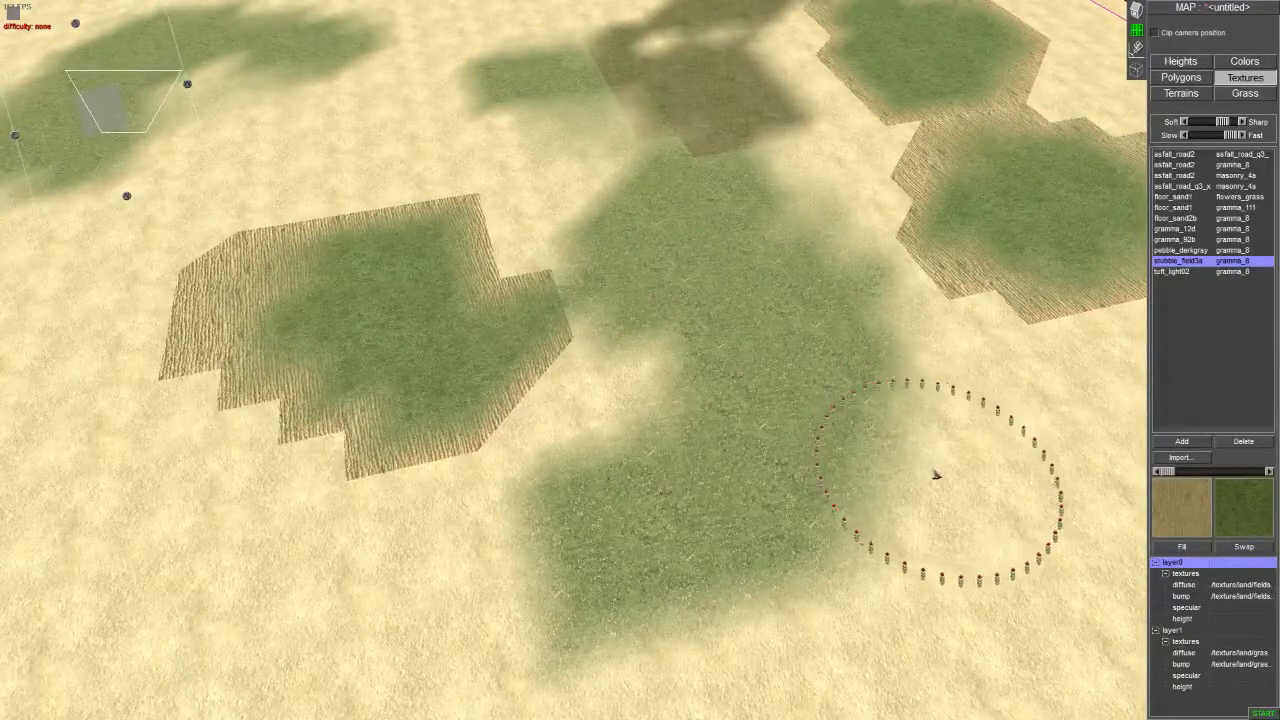
pyautogui.moveTo(514, 666)
pyautogui.mouseDown(button='middle')
pyautogui.moveTo(560, 355)
pyautogui.moveTo(586, 366)
pyautogui.mouseUp(button='middle')
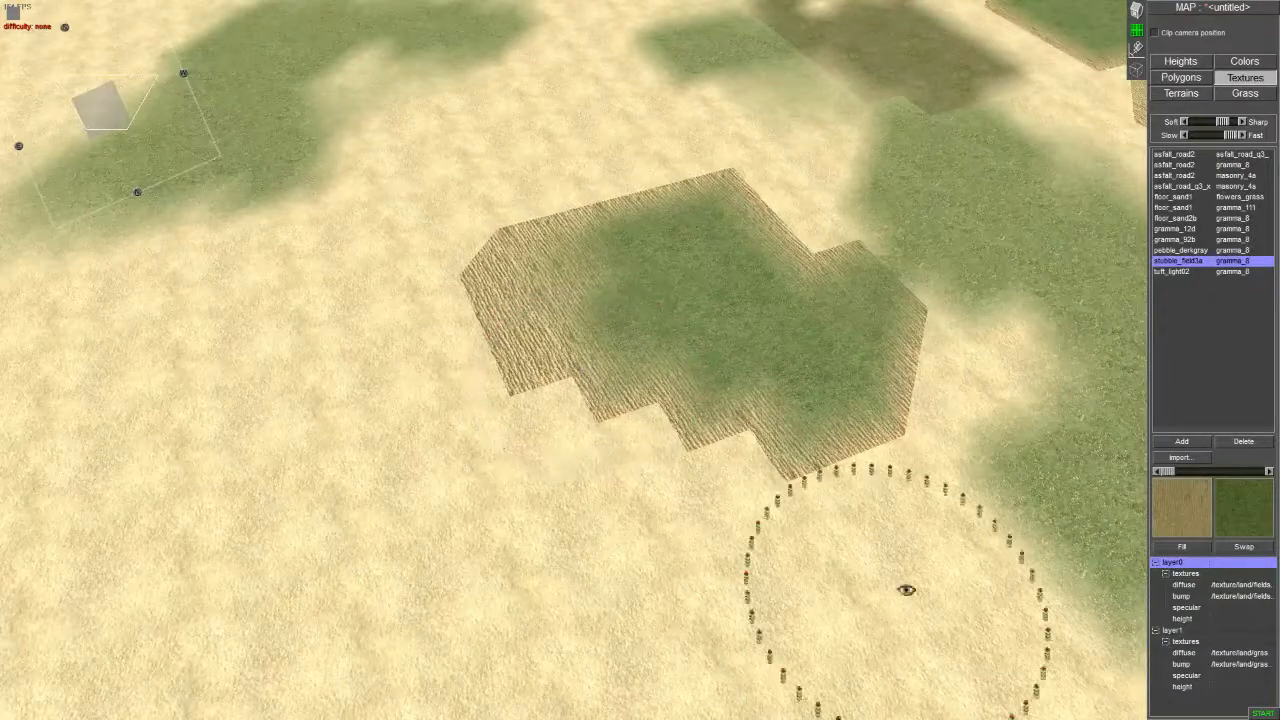
pyautogui.moveTo(957, 575); pyautogui.dragTo(657, 400, button='middle')
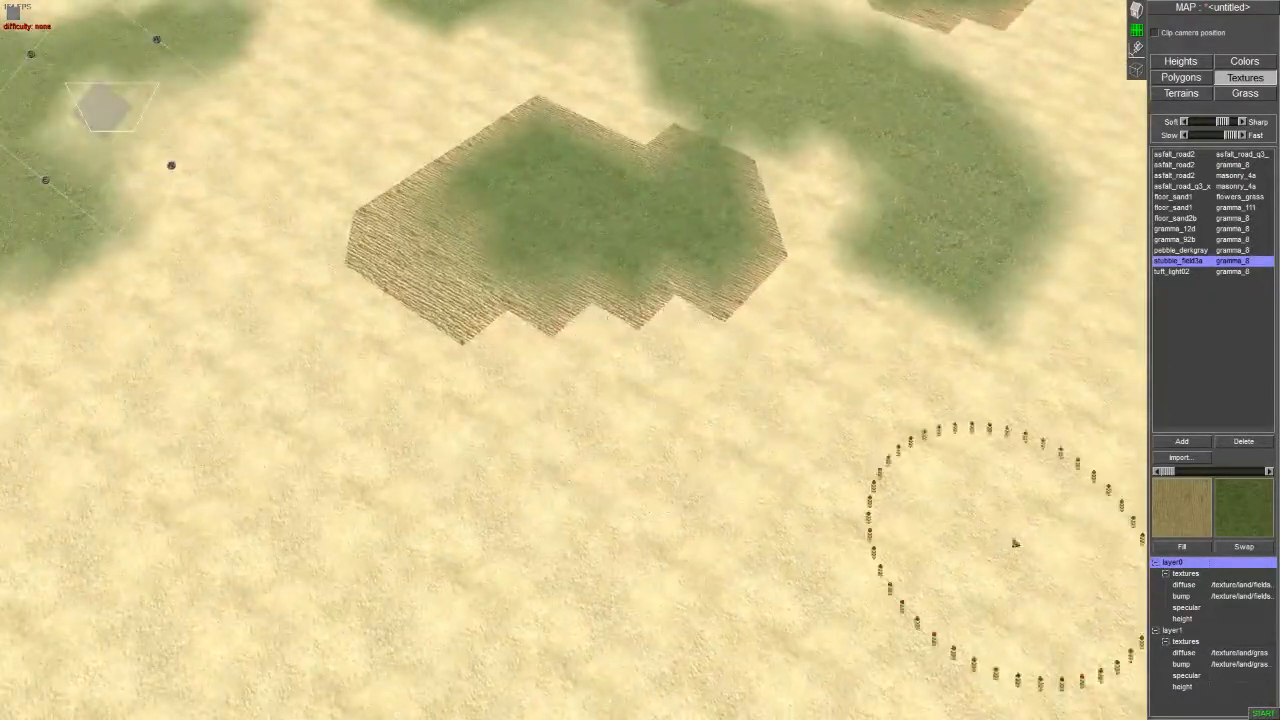
# Step: Pick the texture pairs directly from the painted terrain: floor_sand1/flowers_grass, floor_sand1/gramma_111 and stubble_field3a/gramma_8
pyautogui.click(848, 460)
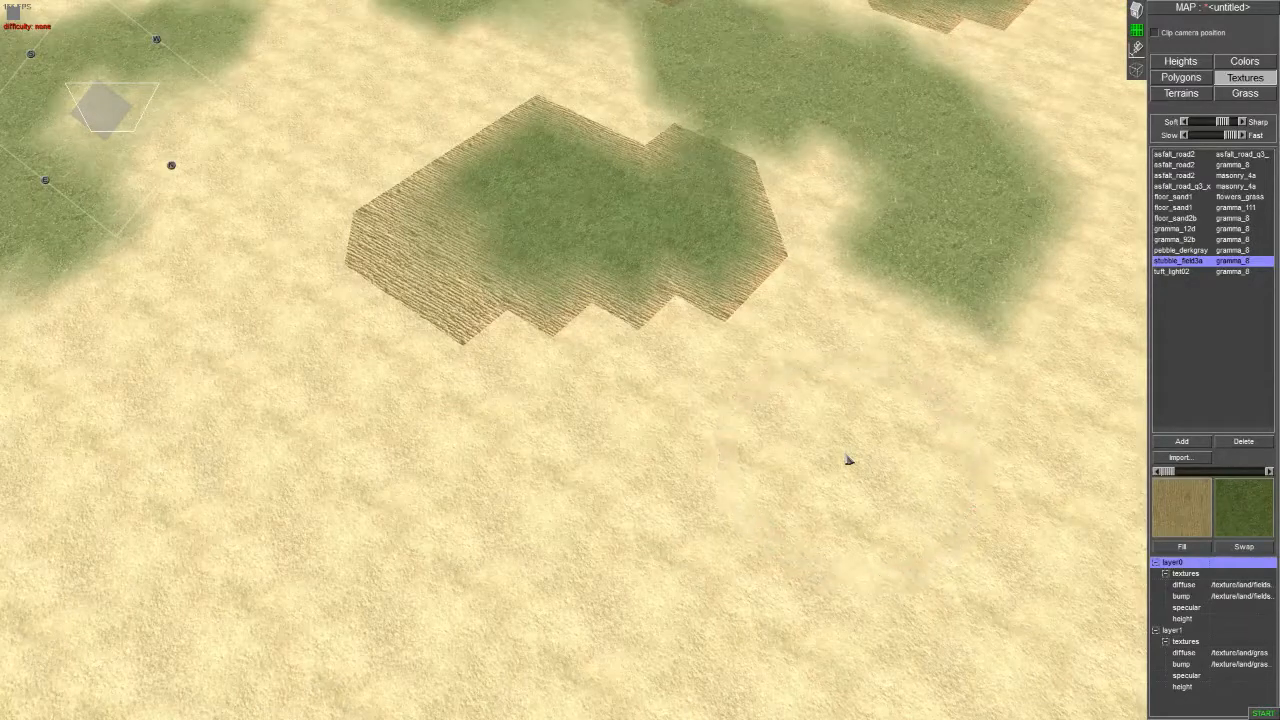
pyautogui.moveTo(479, 45); pyautogui.dragTo(352, 130, button='middle')
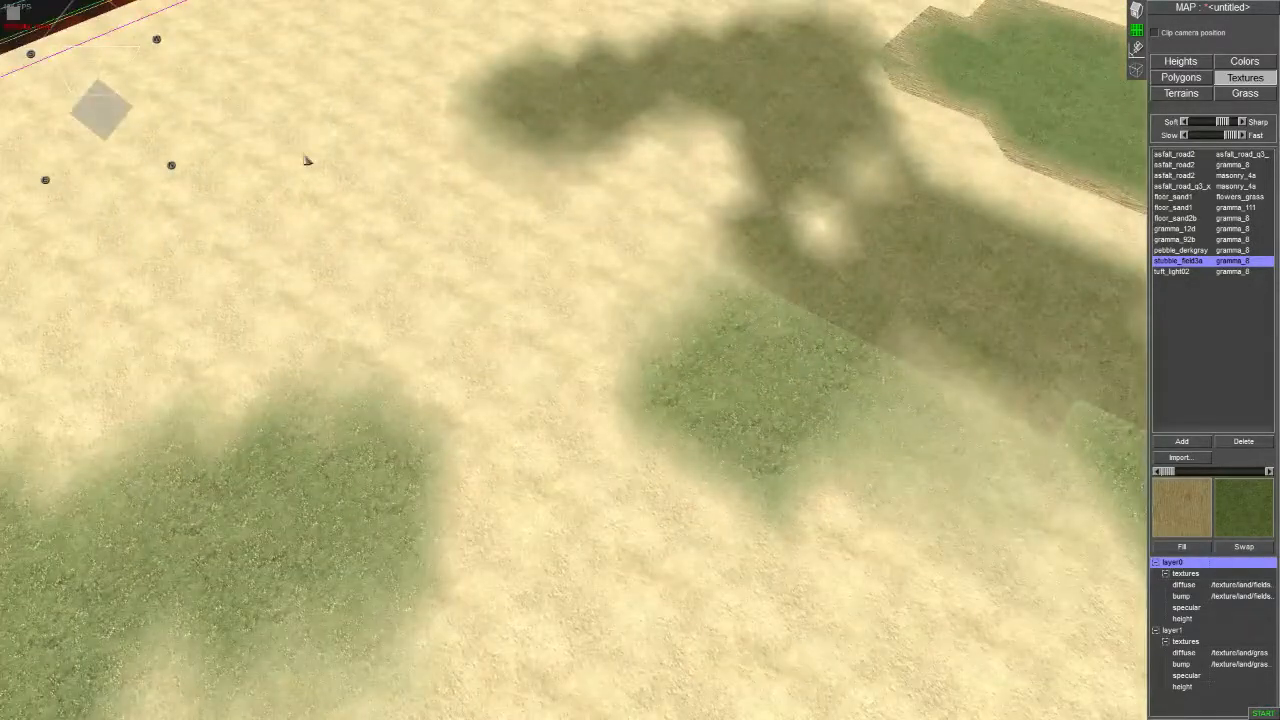
pyautogui.click(336, 160)
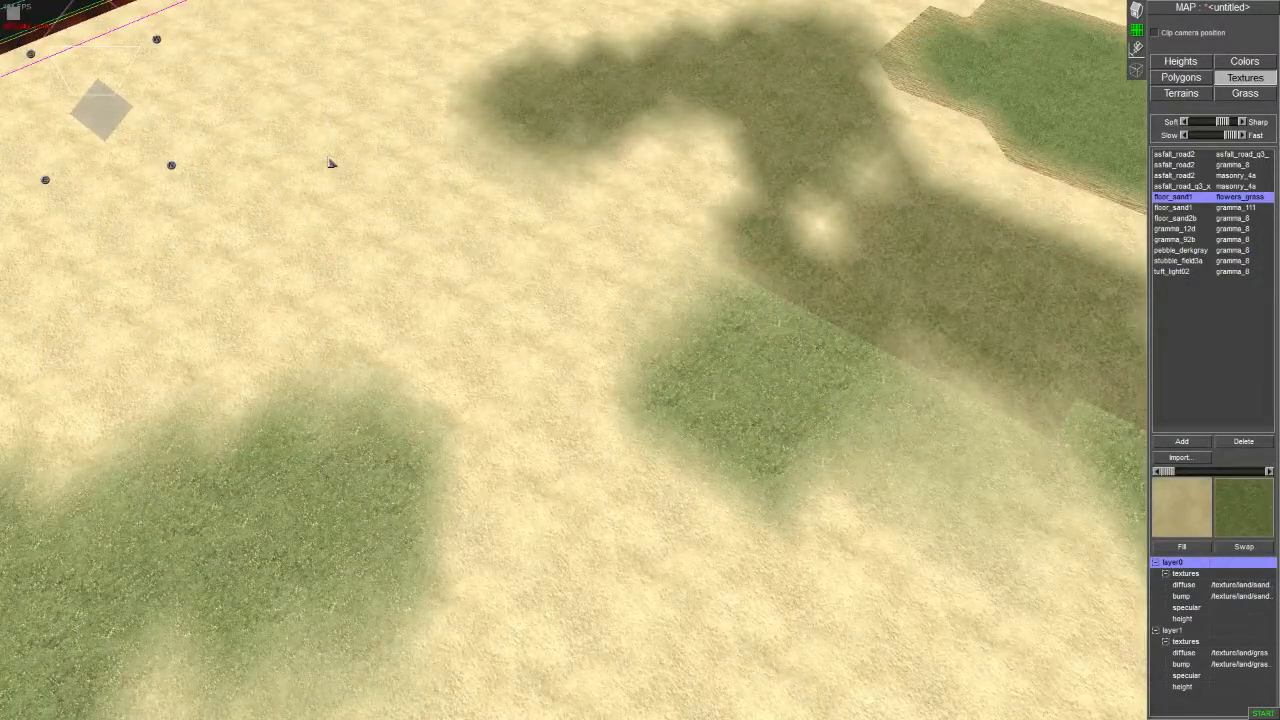
pyautogui.click(603, 107)
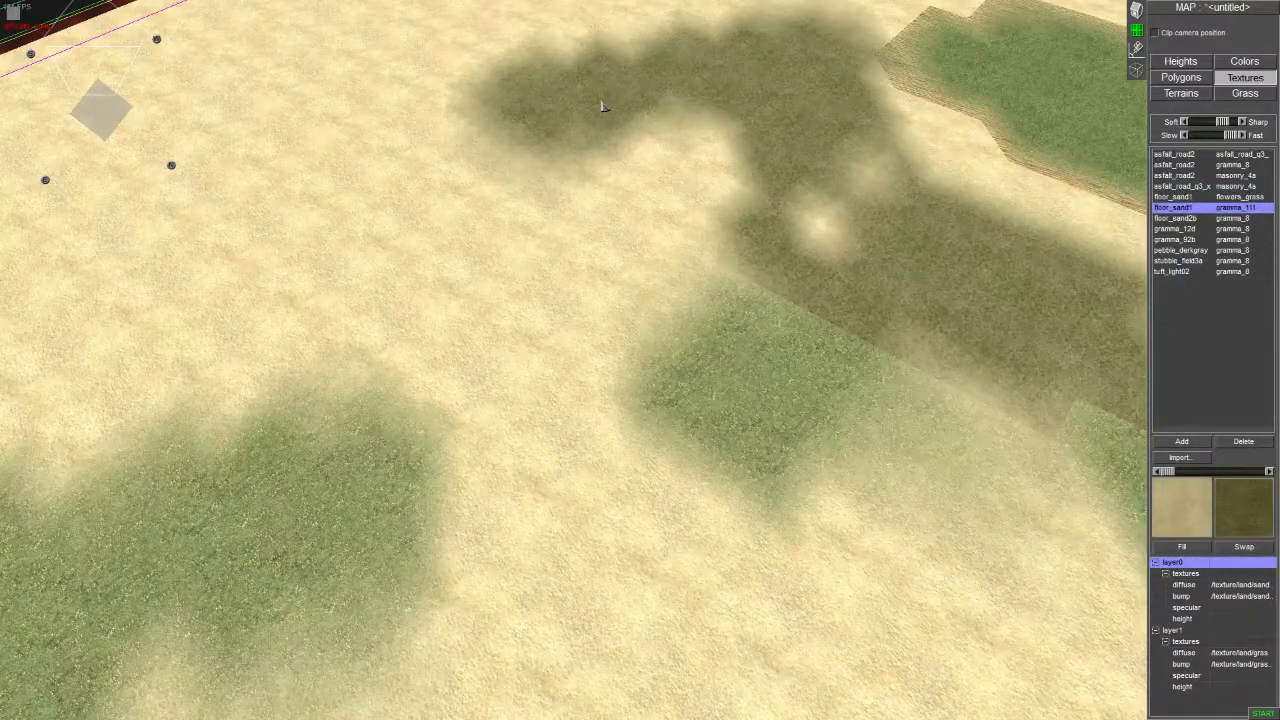
pyautogui.moveTo(916, 83); pyautogui.dragTo(868, 135, button='middle')
pyautogui.click(1003, 132)
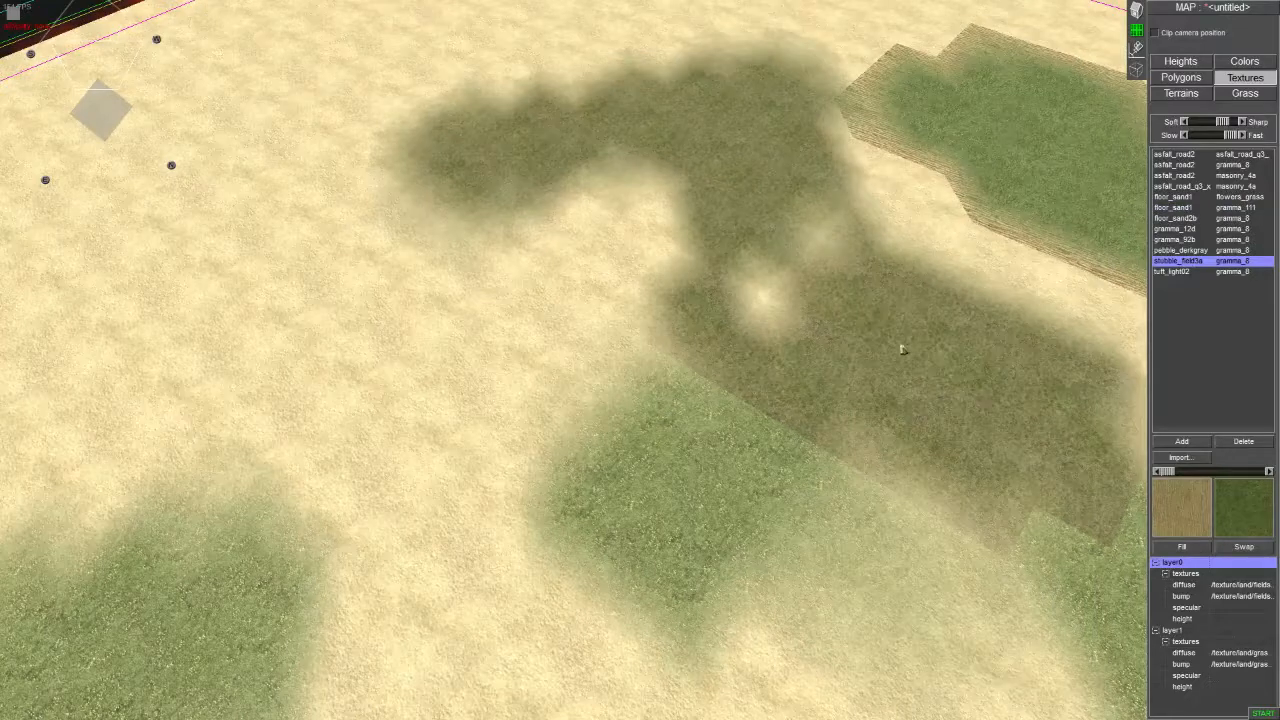
# Step: Pick the floor_sand1/flowers_grass pair from the painted terrain and paint more of it over the sand beside the existing patches
pyautogui.click(897, 357)
pyautogui.click(664, 488)
pyautogui.moveTo(600, 668)
pyautogui.mouseDown(button='middle')
pyautogui.moveTo(514, 403)
pyautogui.moveTo(118, 650)
pyautogui.mouseUp(button='middle')
pyautogui.moveTo(505, 541); pyautogui.dragTo(637, 530, button='middle')
pyautogui.press('-')
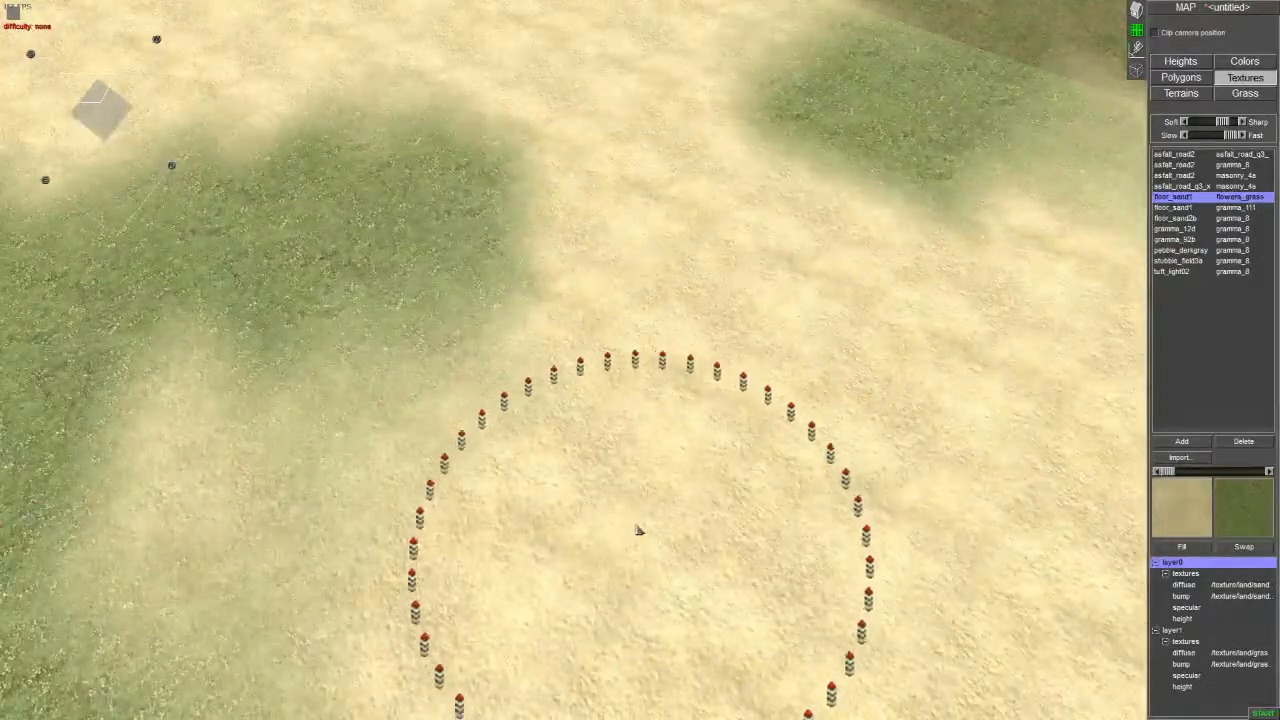
pyautogui.moveTo(634, 380)
pyautogui.mouseDown()
pyautogui.moveTo(463, 280)
pyautogui.moveTo(743, 337)
pyautogui.mouseUp()
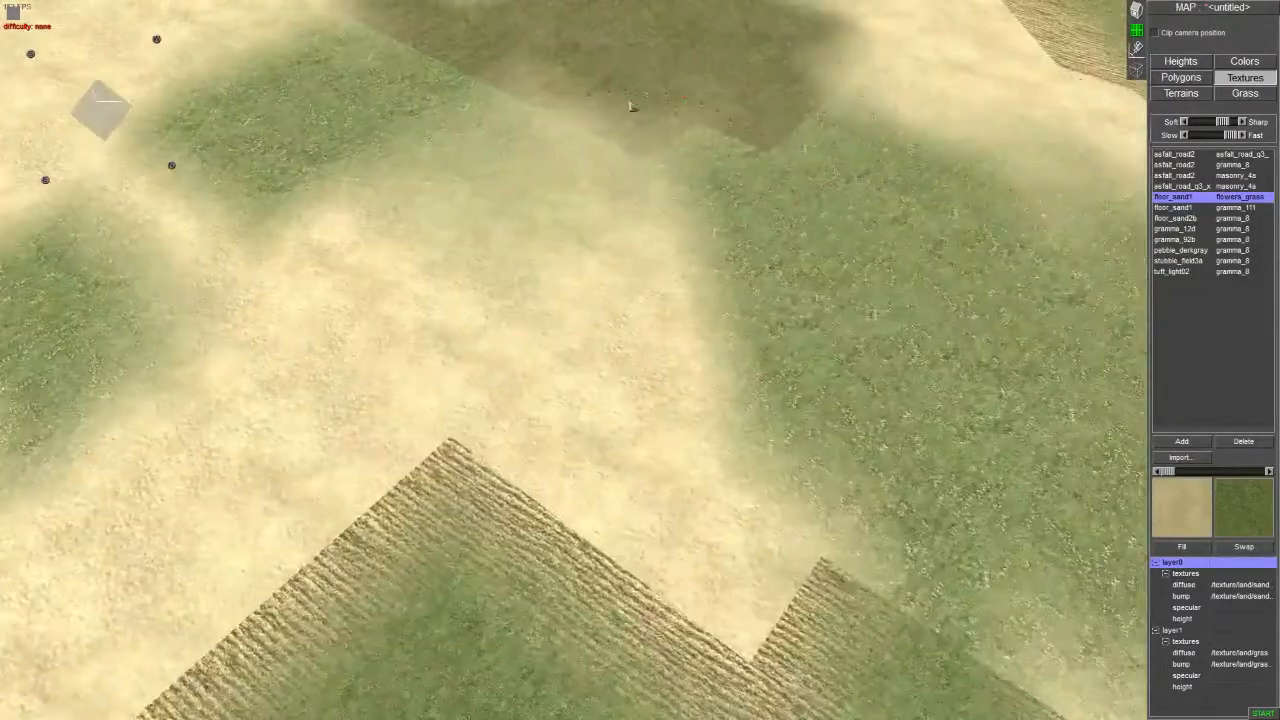
# Step: Paint the floor_sand1/gramma_111 pair over the edge of the flowers_grass area, switching between these two pairs
pyautogui.press('Down')
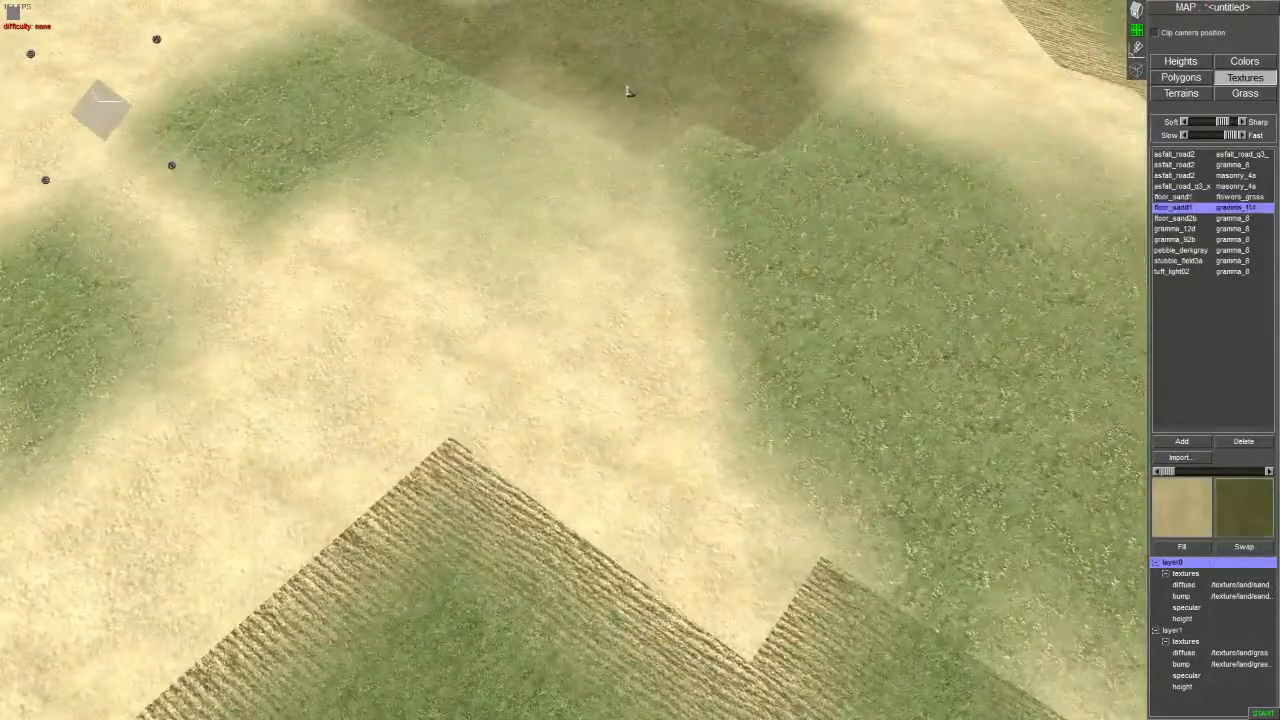
pyautogui.moveTo(517, 229)
pyautogui.mouseDown()
pyautogui.moveTo(540, 258)
pyautogui.moveTo(495, 234)
pyautogui.moveTo(490, 100)
pyautogui.mouseUp()
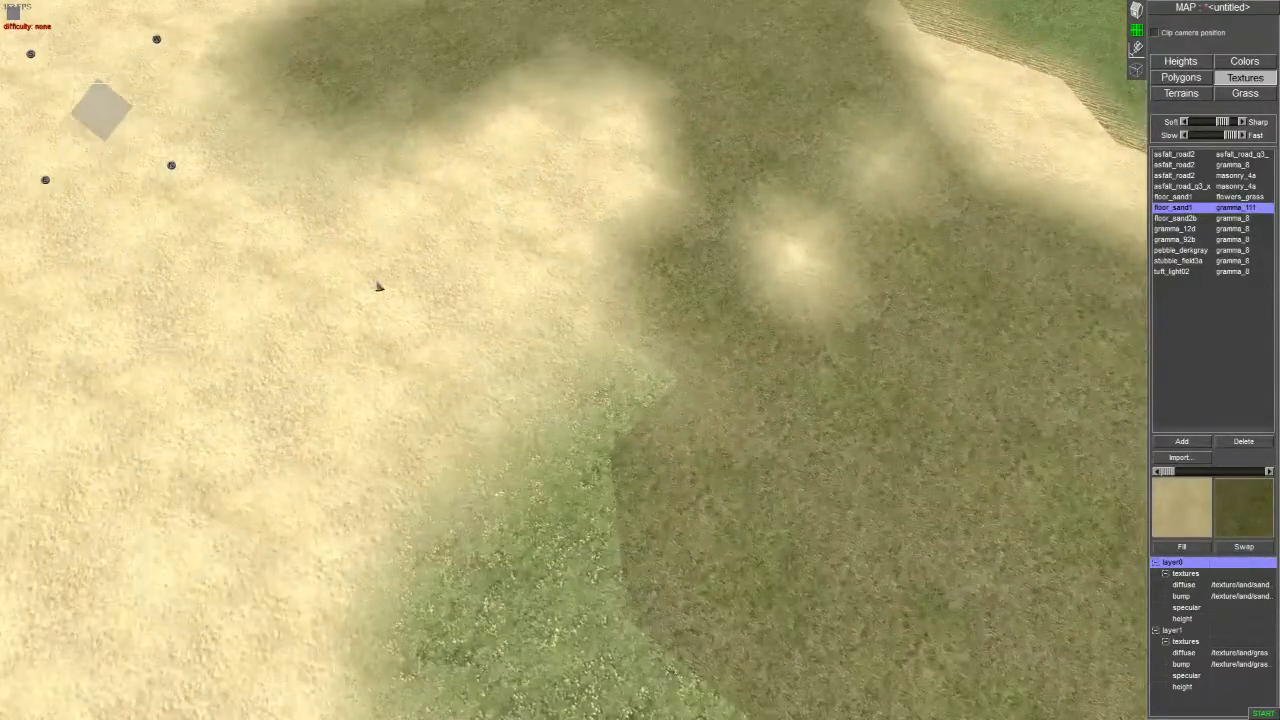
pyautogui.press('Up')
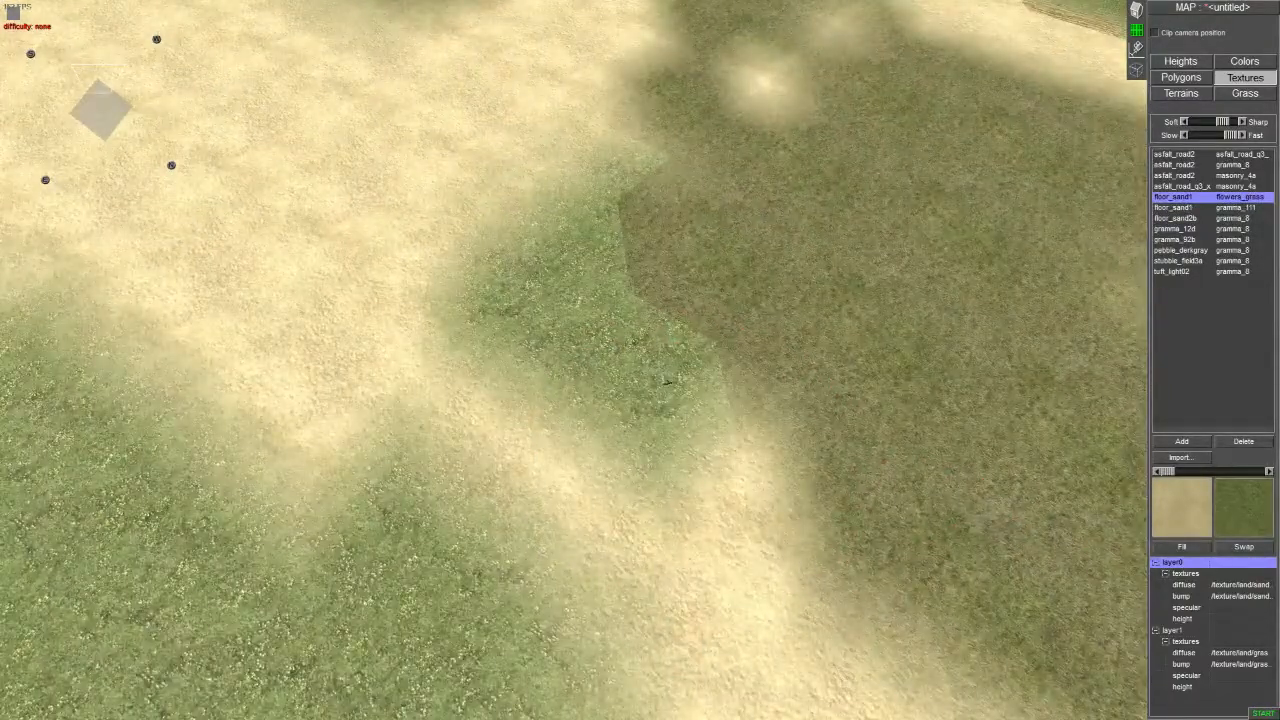
pyautogui.press('Down')
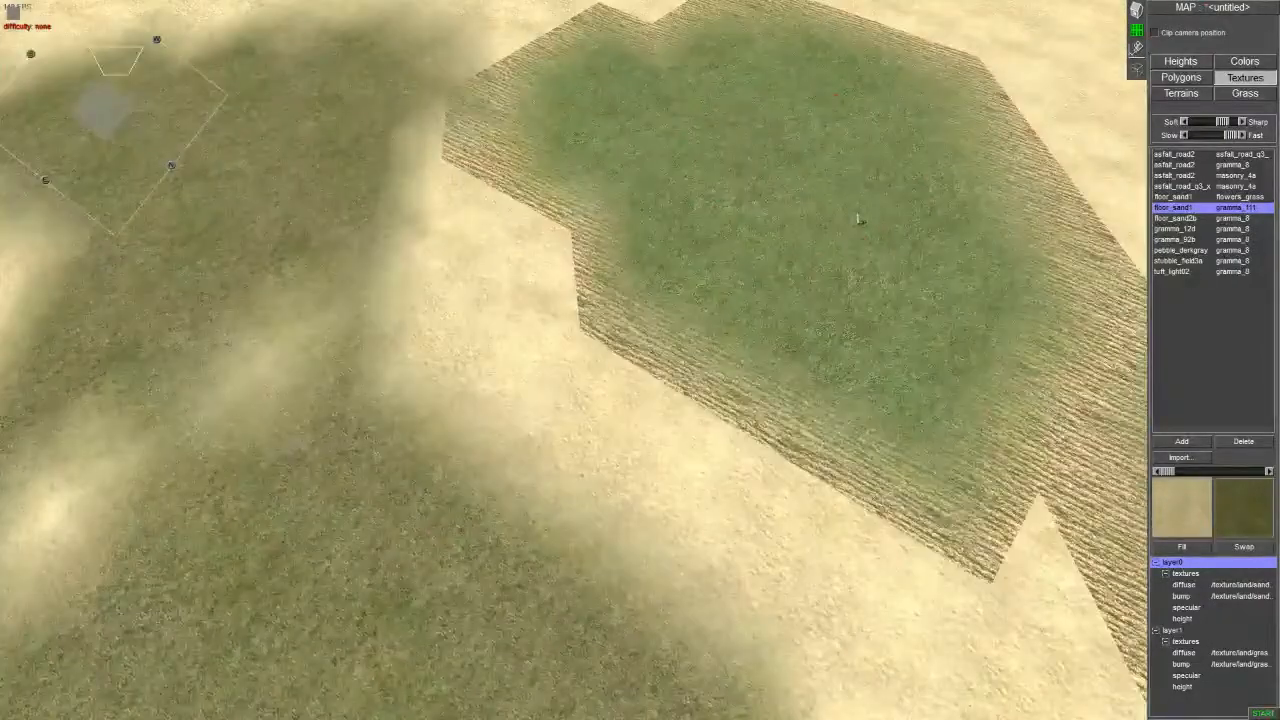
pyautogui.press('Down')
pyautogui.press('Down')
pyautogui.press('Down')
pyautogui.press('Down')
pyautogui.press('Down')
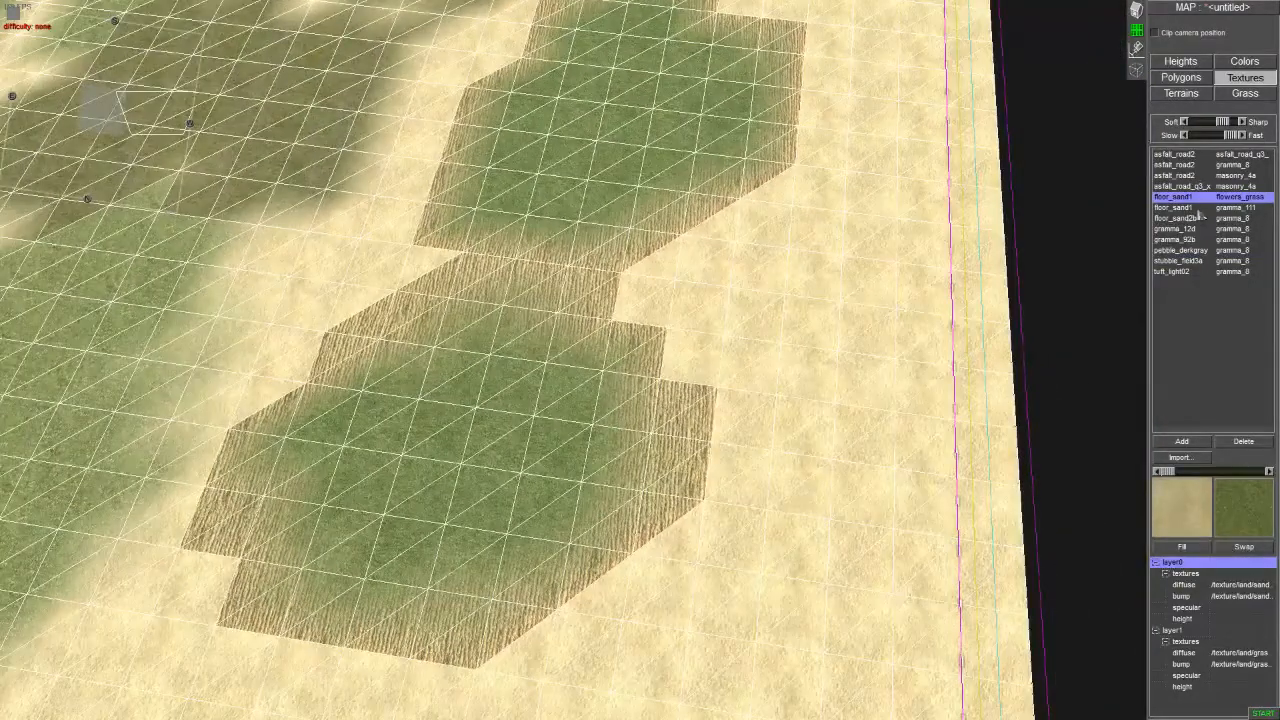
# Step: Paint a patch of the floor_sand2b/gramma_8 pair on the open sand away from the other areas
pyautogui.click(1175, 217)
pyautogui.moveTo(420, 180)
pyautogui.mouseDown()
pyautogui.moveTo(443, 206)
pyautogui.moveTo(100, 243)
pyautogui.moveTo(323, 375)
pyautogui.mouseUp()
pyautogui.moveTo(323, 375); pyautogui.dragTo(325, 378)
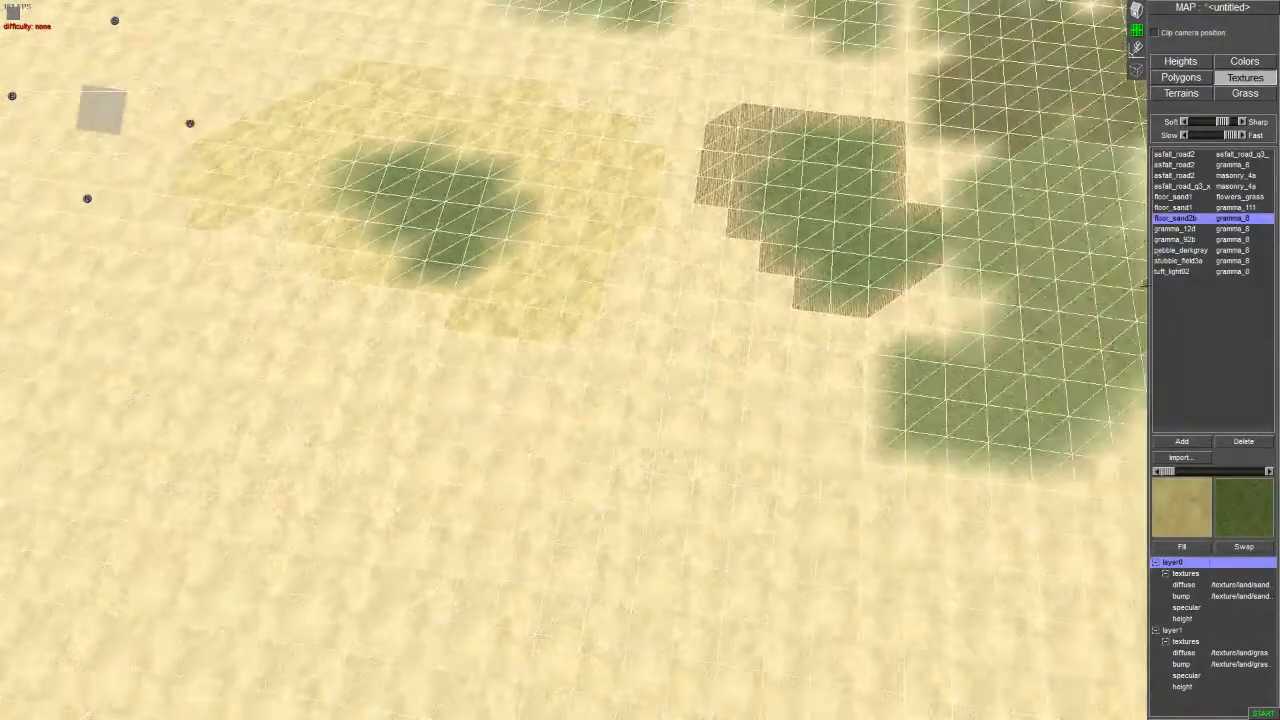
# Step: Save the map as testmap, overwriting the existing map of that name
pyautogui.click(1176, 10)
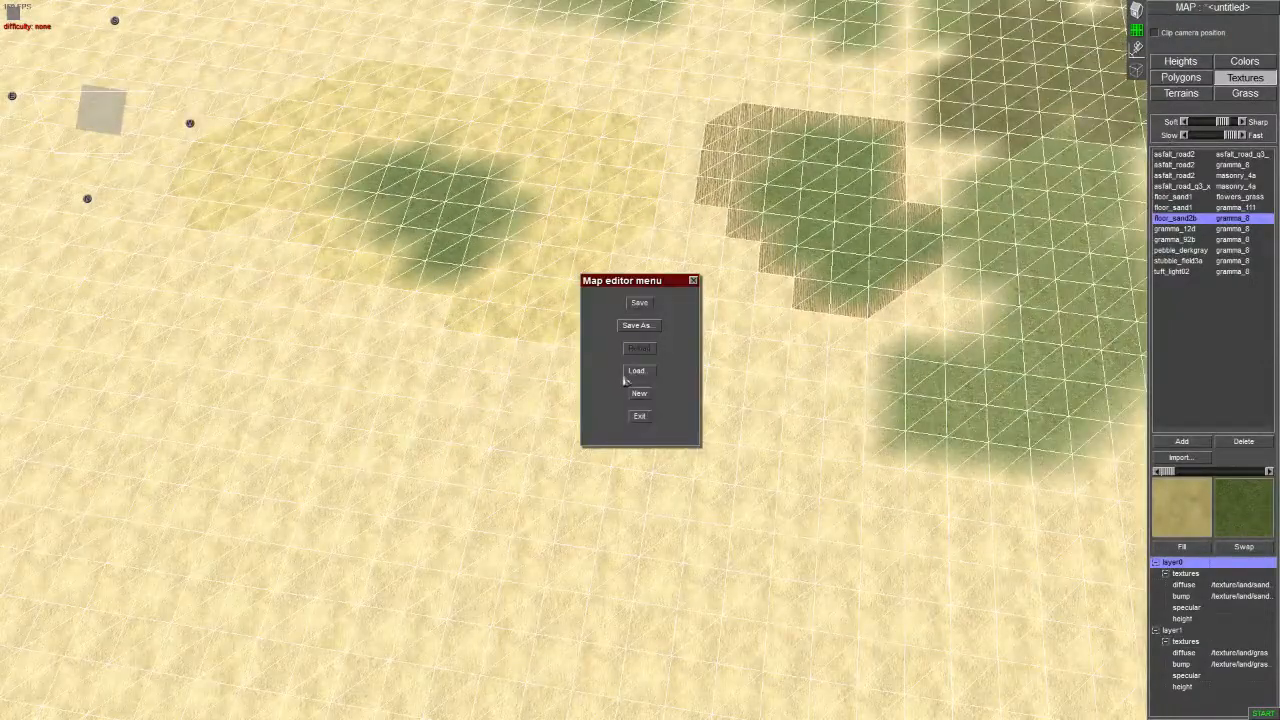
pyautogui.click(638, 325)
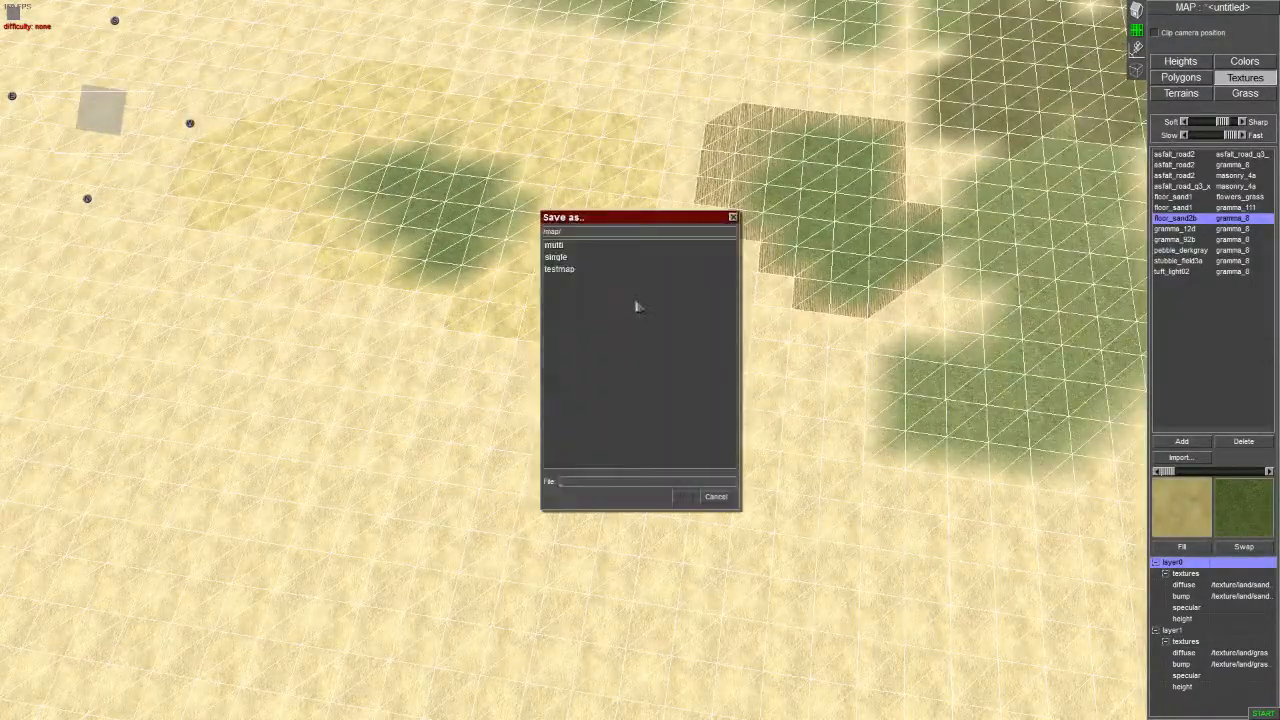
pyautogui.click(562, 270)
pyautogui.click(684, 498)
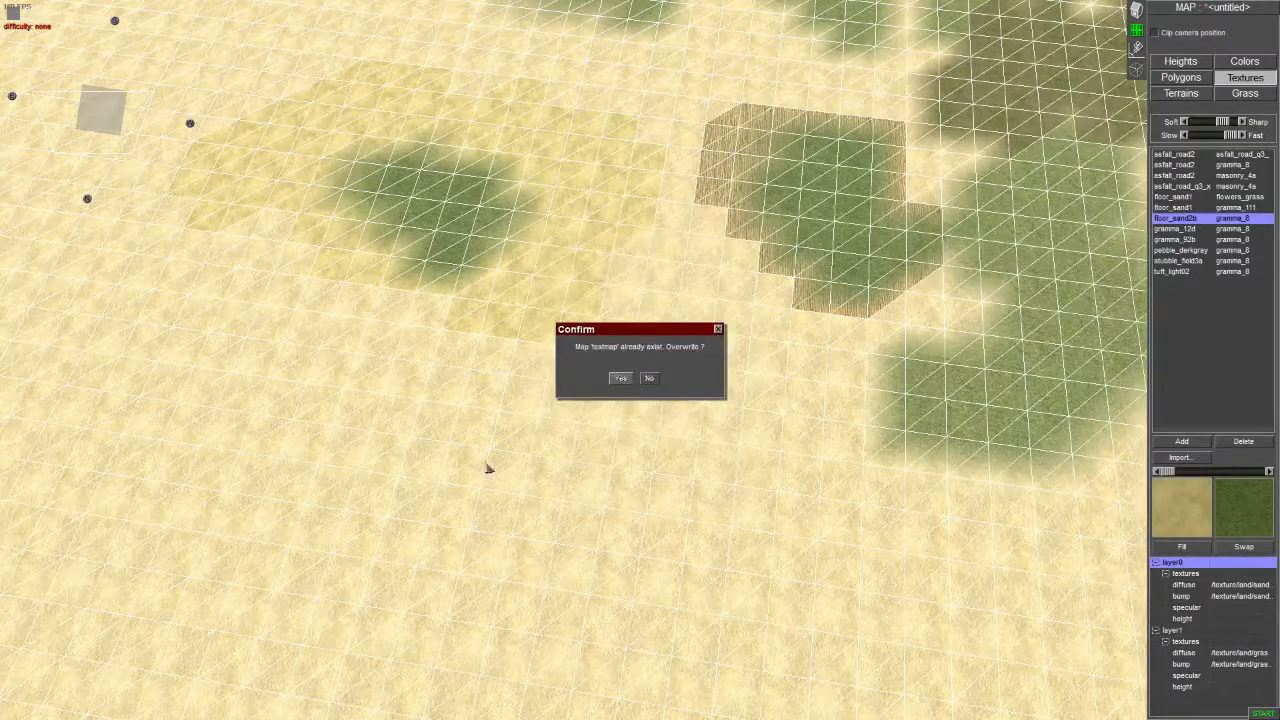
pyautogui.click(620, 379)
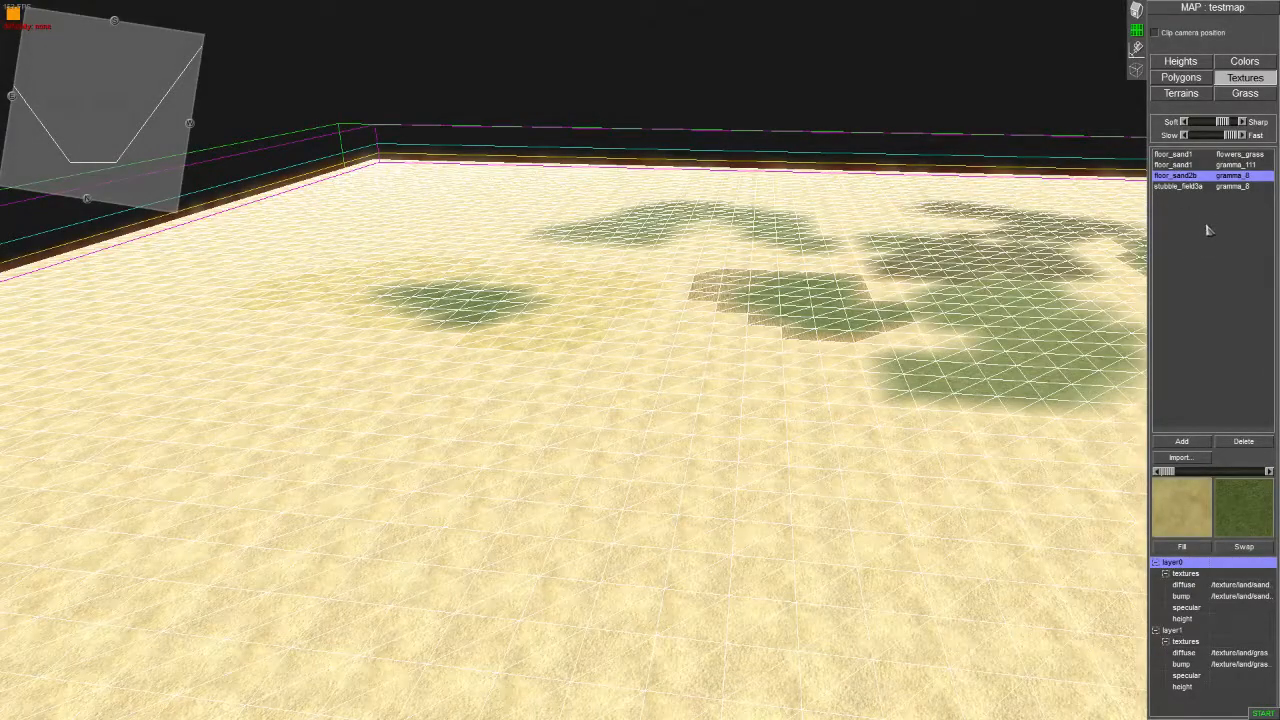
# Step: Hide the wireframe grid on the terrain and look over the painted patches
pyautogui.scroll(-5, 806, 329)
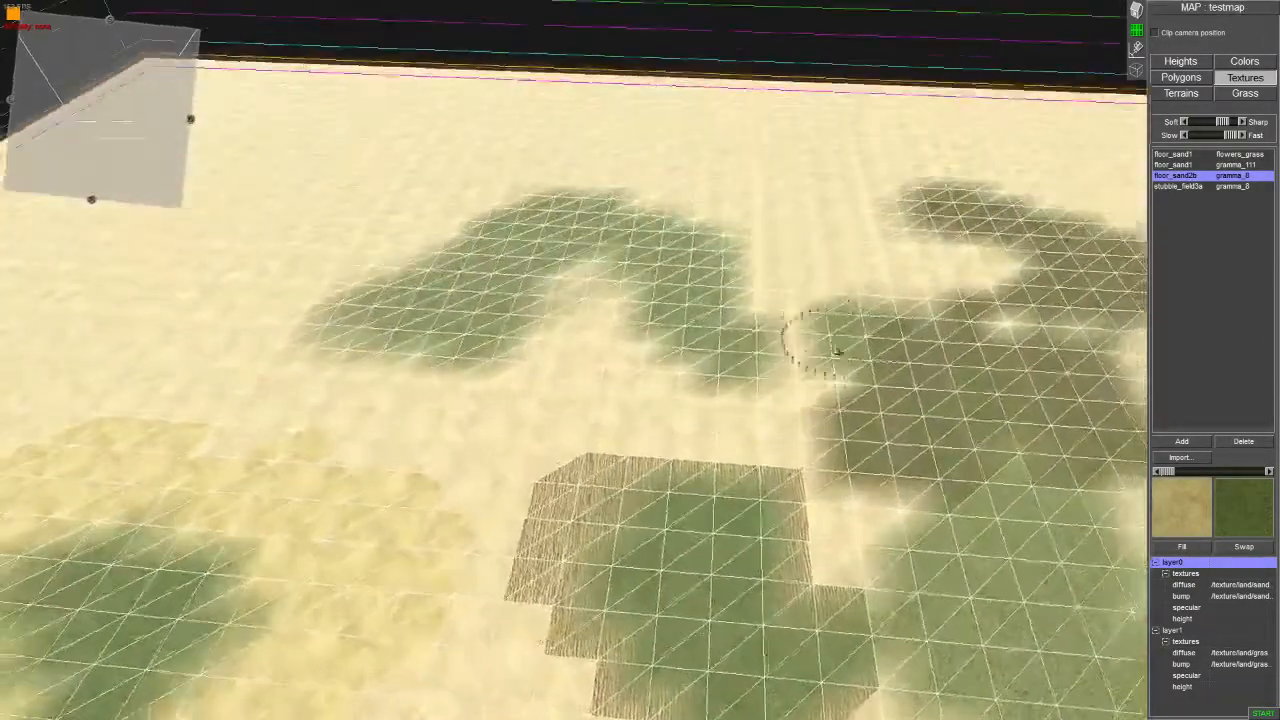
pyautogui.scroll(-2, 610, 326)
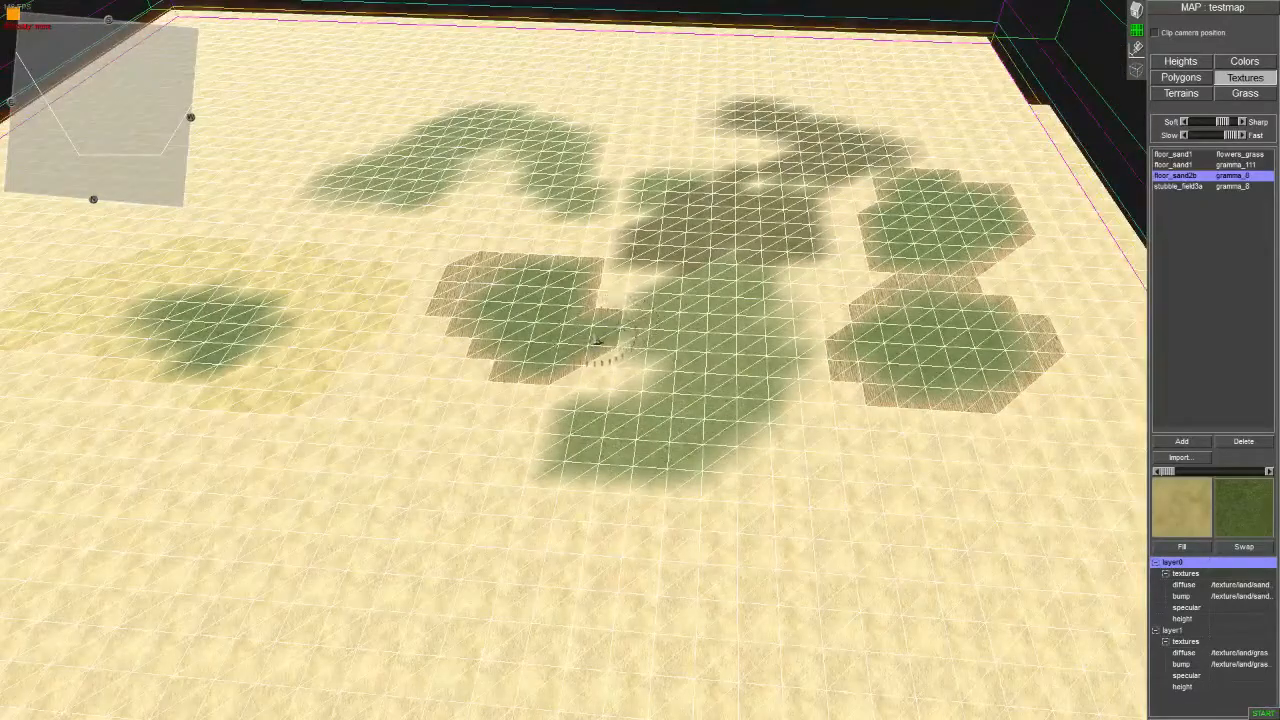
pyautogui.press('g')
pyautogui.moveTo(600, 341); pyautogui.dragTo(920, 671, button='middle')
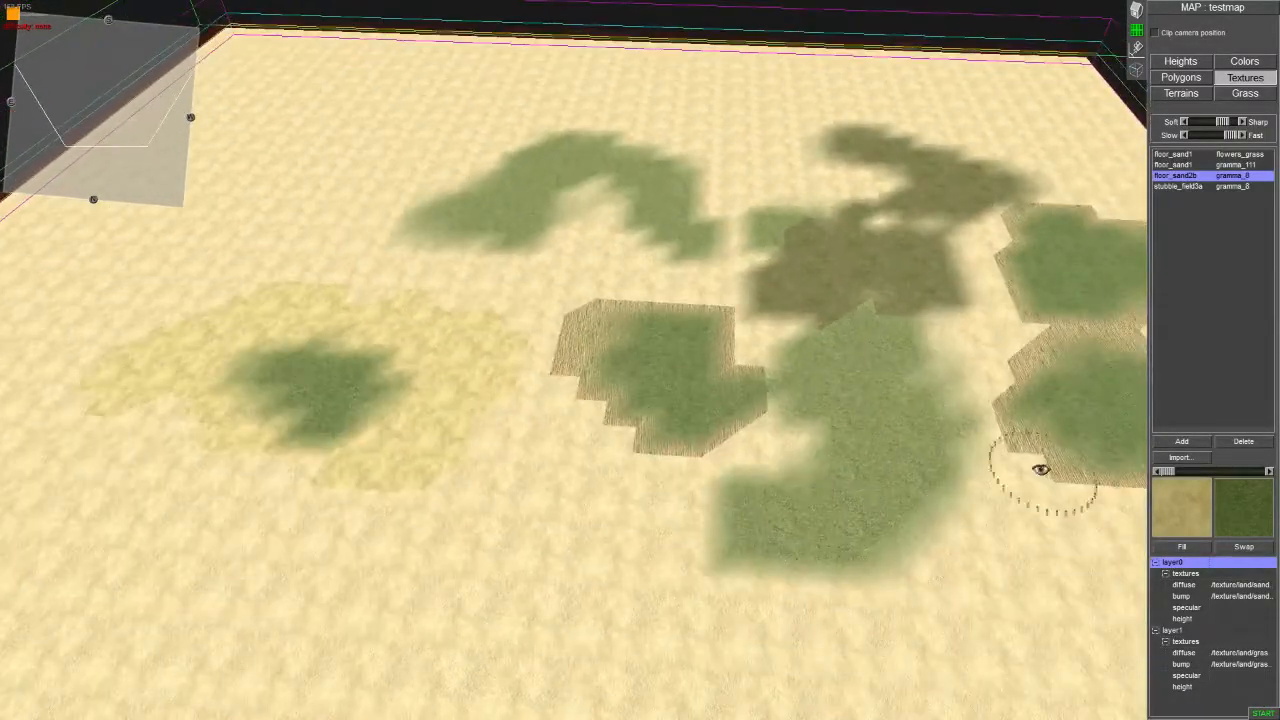
pyautogui.moveTo(474, 506)
pyautogui.mouseDown(button='middle')
pyautogui.moveTo(494, 506)
pyautogui.moveTo(480, 503)
pyautogui.mouseUp(button='middle')
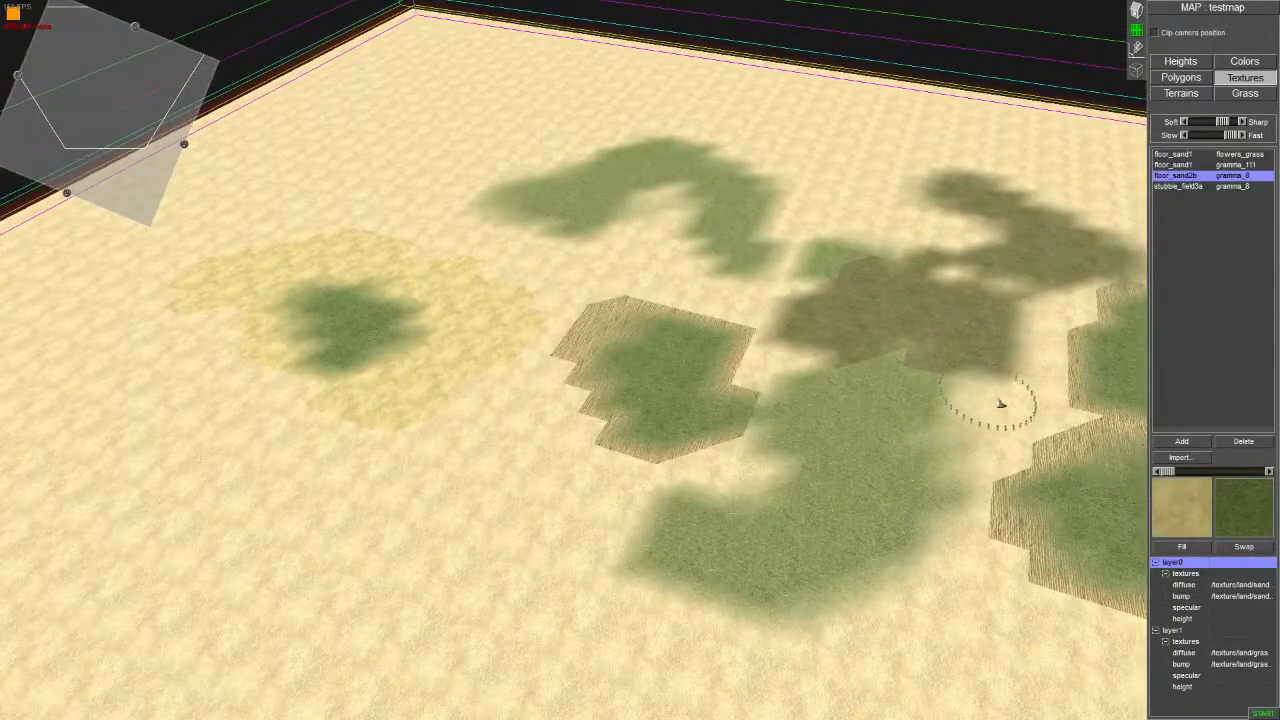
# Step: Import the materials from multi/1v1_reloading_point again and paint a gramma_92b/gramma_8 patch on the open sand
pyautogui.click(1179, 458)
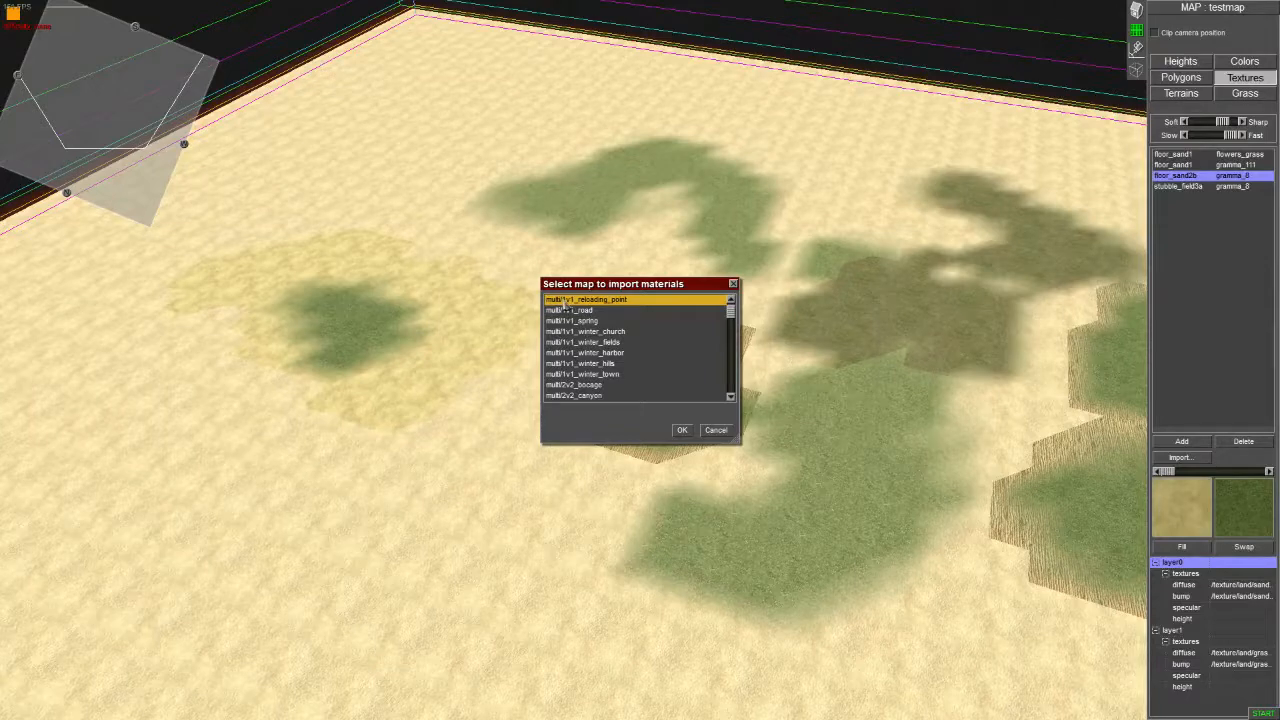
pyautogui.click(682, 431)
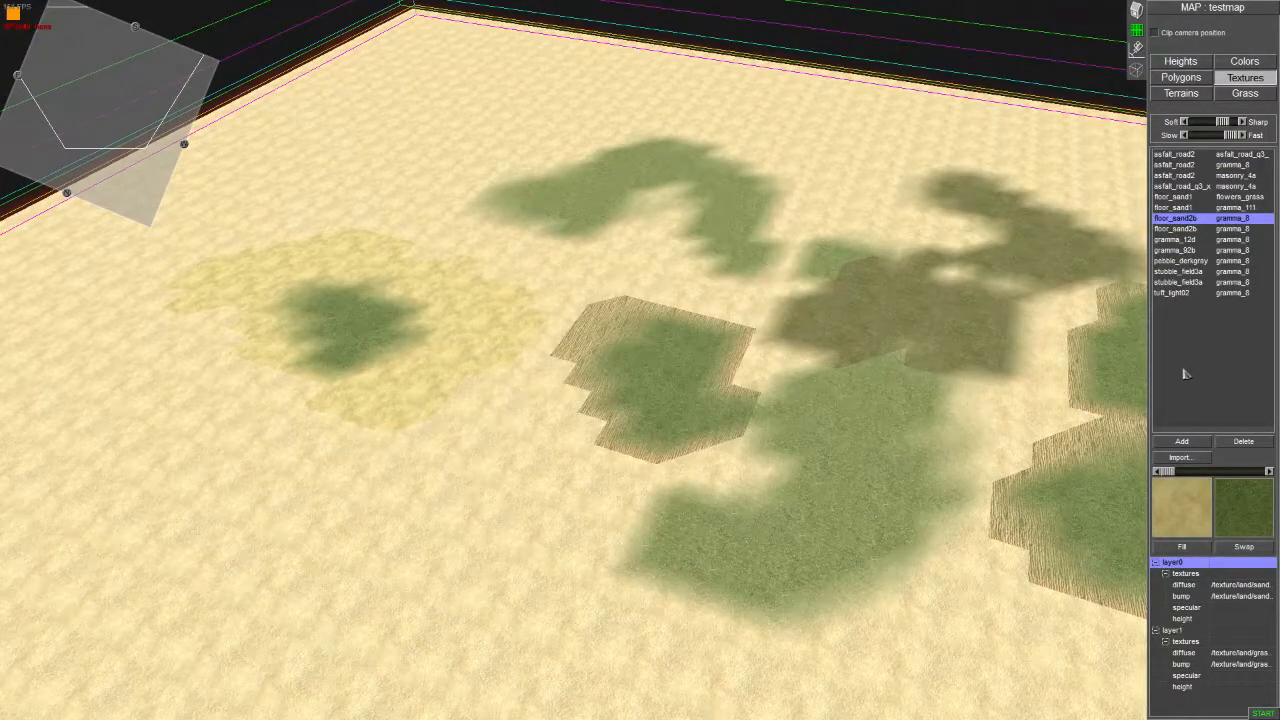
pyautogui.click(1178, 250)
pyautogui.moveTo(280, 514)
pyautogui.mouseDown()
pyautogui.moveTo(486, 591)
pyautogui.moveTo(266, 486)
pyautogui.moveTo(383, 557)
pyautogui.mouseUp()
pyautogui.scroll(-3, 392, 547)
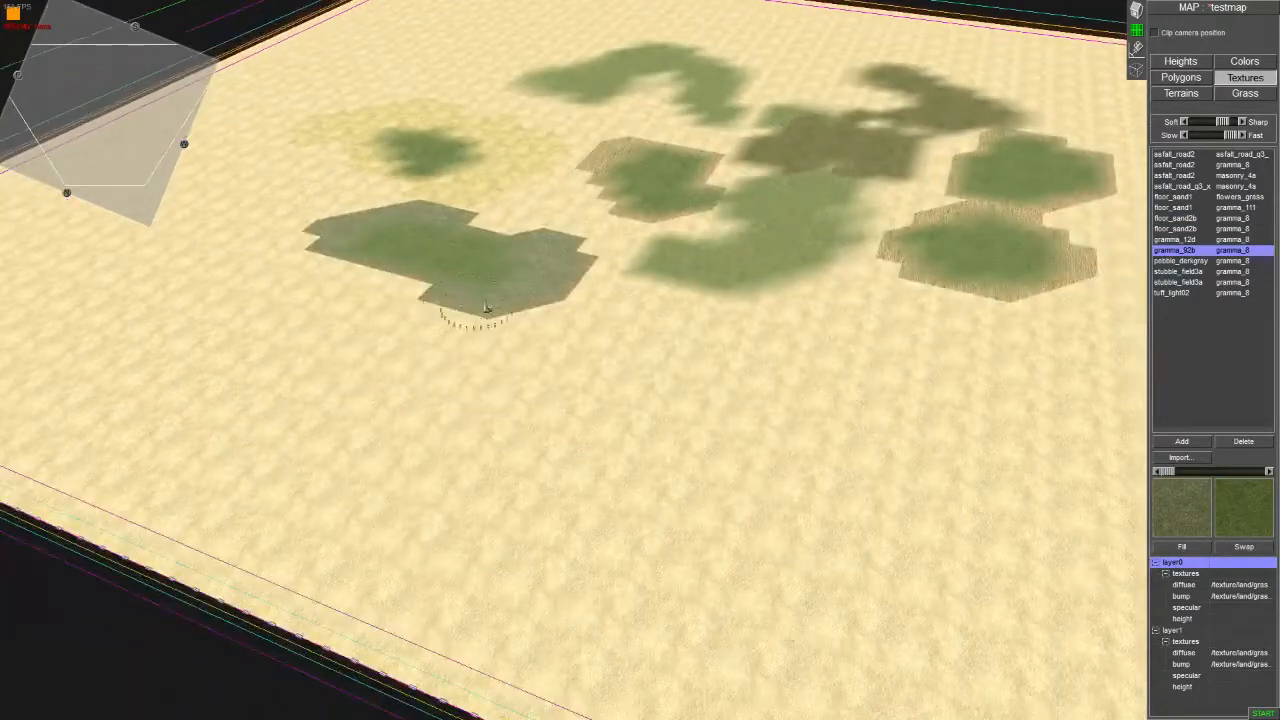
# Step: Look over the painted terrain from several angles and distances
pyautogui.moveTo(486, 309); pyautogui.dragTo(637, 340, button='middle')
pyautogui.scroll(-2, 635, 340)
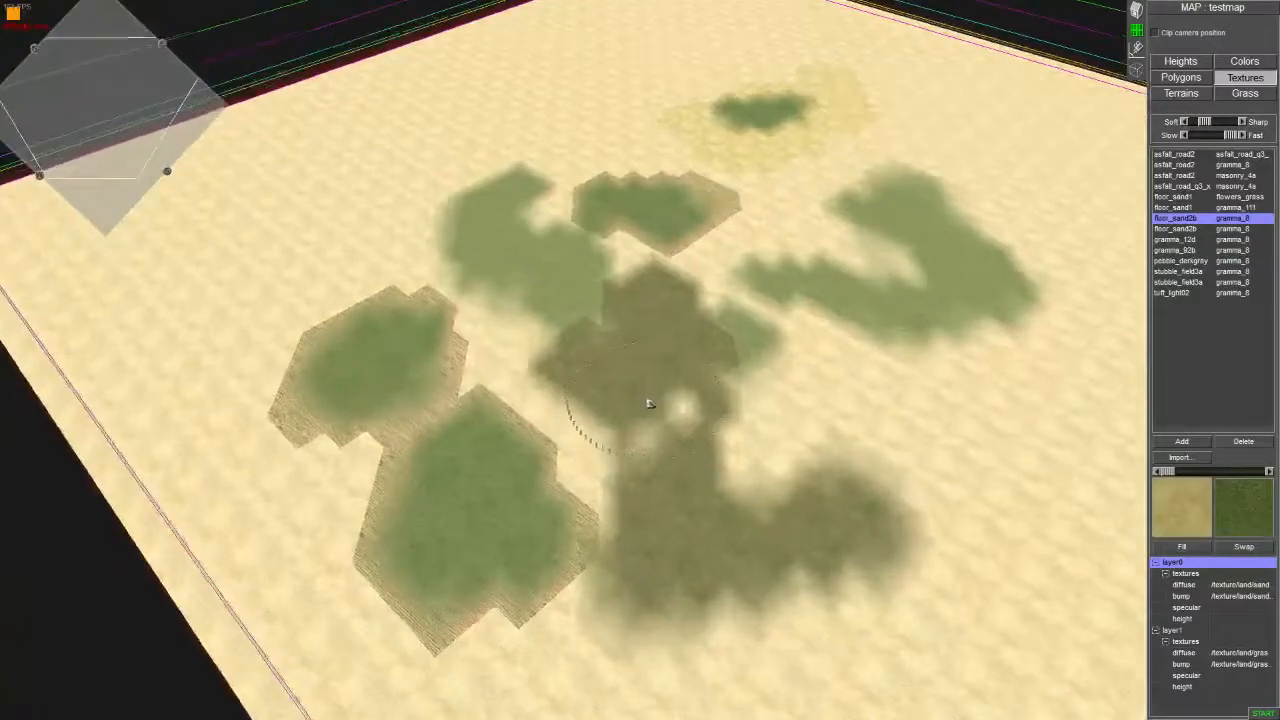
pyautogui.scroll(2, 651, 400)
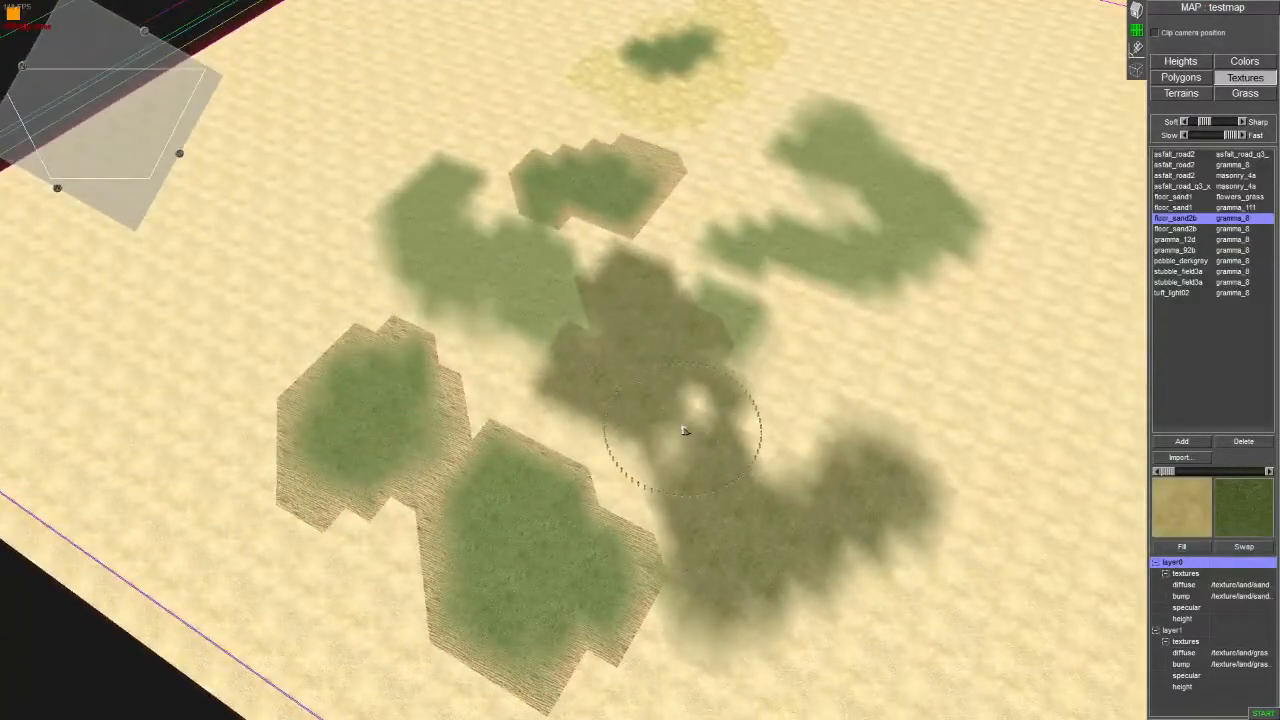
pyautogui.moveTo(685, 431); pyautogui.dragTo(743, 397, button='middle')
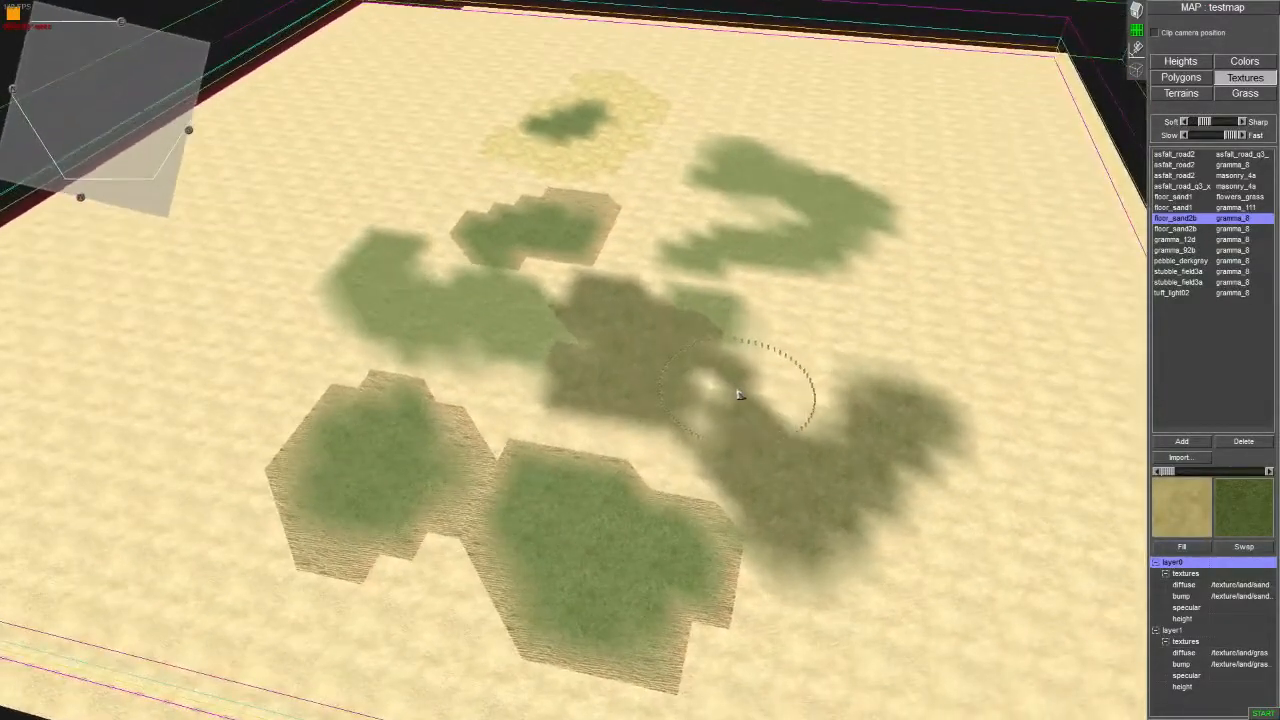
pyautogui.scroll(-2, 740, 404)
pyautogui.scroll(-1, 742, 404)
pyautogui.moveTo(829, 380); pyautogui.dragTo(840, 444, button='middle')
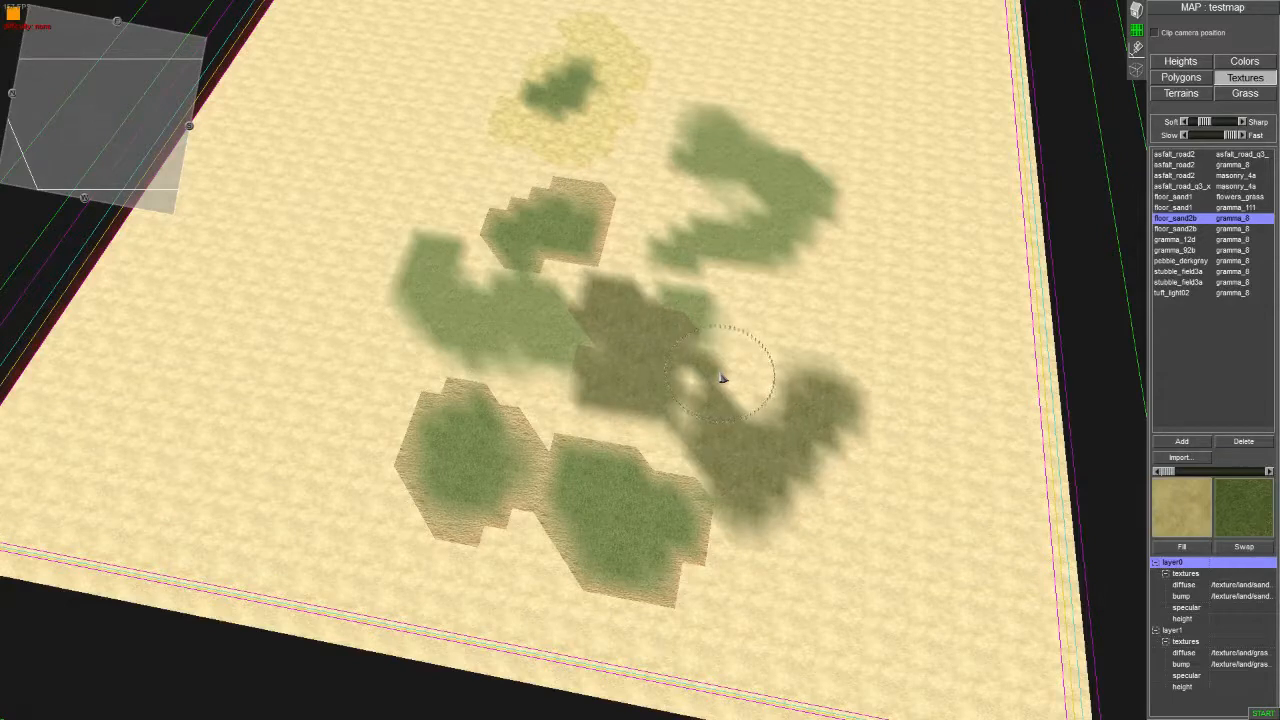
# Step: Try larger and smaller brush sizes above the painted patches
pyautogui.press('KP_Add')
pyautogui.press('KP_Add')
pyautogui.press('KP_Subtract')
pyautogui.press('KP_Add')
pyautogui.press('KP_Subtract')
pyautogui.scroll(3, 664, 382)
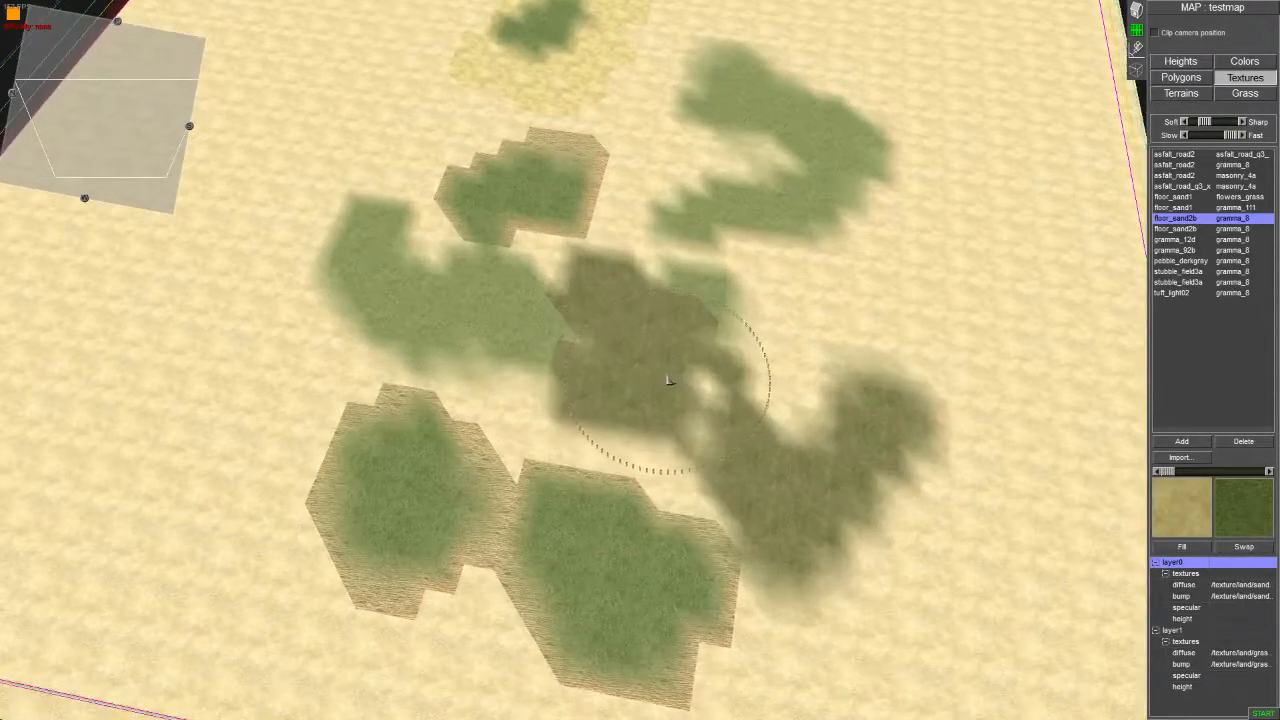
# Step: Step the brush size up and down and settle on a smaller brush
pyautogui.press('Up')
pyautogui.press('Up')
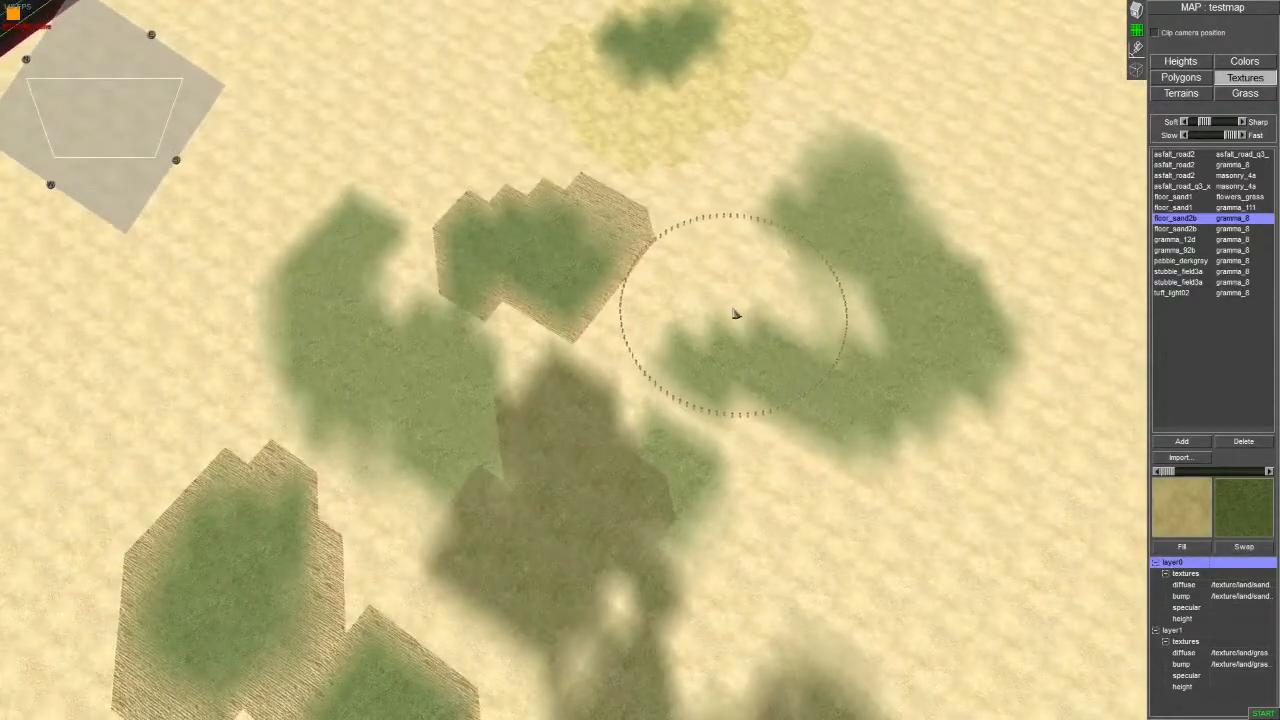
pyautogui.scroll(-3, 735, 313)
pyautogui.moveTo(735, 313); pyautogui.dragTo(743, 397, button='middle')
pyautogui.scroll(-2, 740, 403)
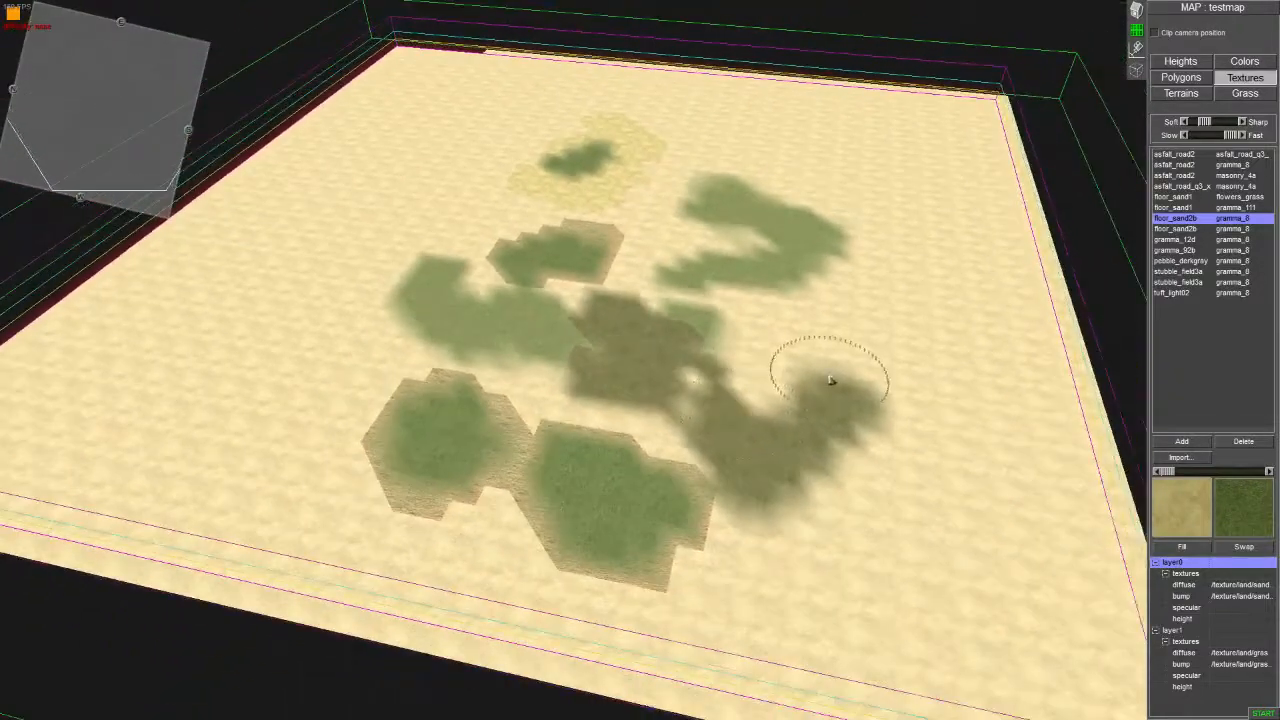
pyautogui.scroll(2, 831, 408)
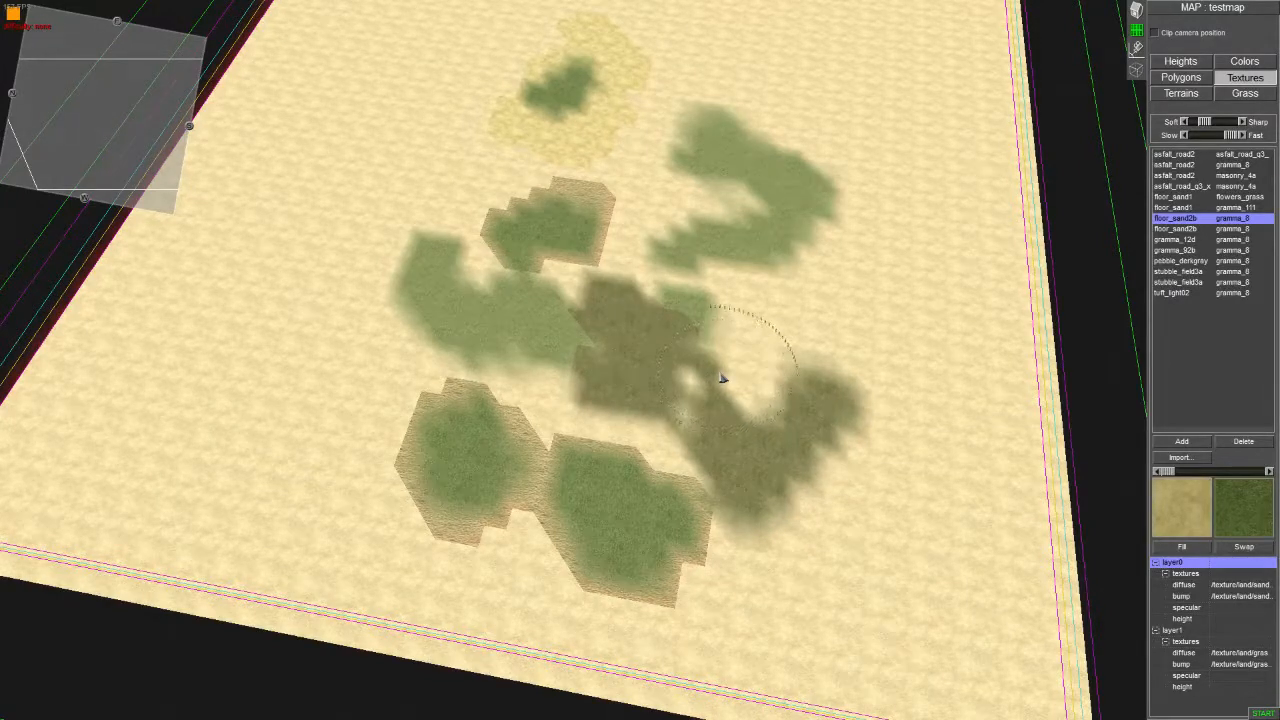
pyautogui.press(']')
pyautogui.press('[')
pyautogui.press('[')
pyautogui.press('[')
pyautogui.press(']')
pyautogui.press('[')
# Step: Pick the stubble_field3a/gramma_8 pair from the terrain and extend its grass patch across the neighbouring sand
pyautogui.scroll(3, 662, 382)
pyautogui.press('Up')
pyautogui.moveTo(680, 340)
pyautogui.mouseDown(button='middle')
pyautogui.moveTo(703, 420)
pyautogui.moveTo(777, 291)
pyautogui.moveTo(735, 314)
pyautogui.mouseUp(button='middle')
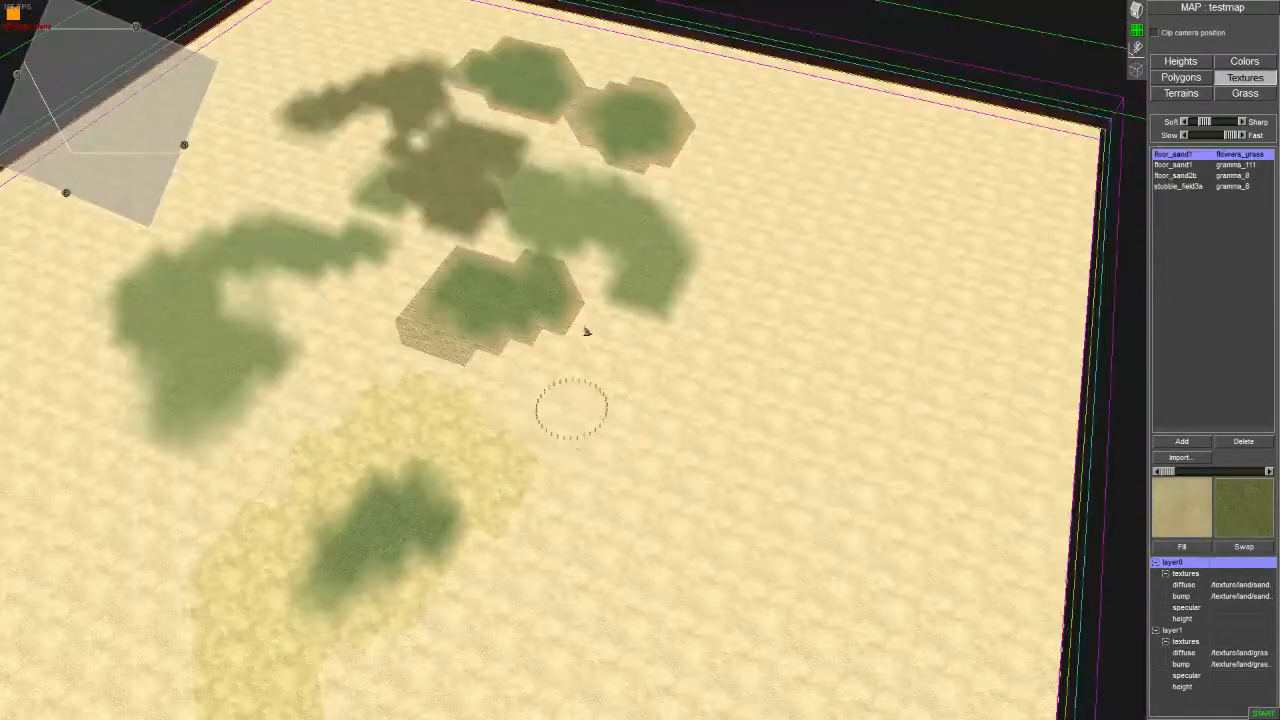
pyautogui.press('Up')
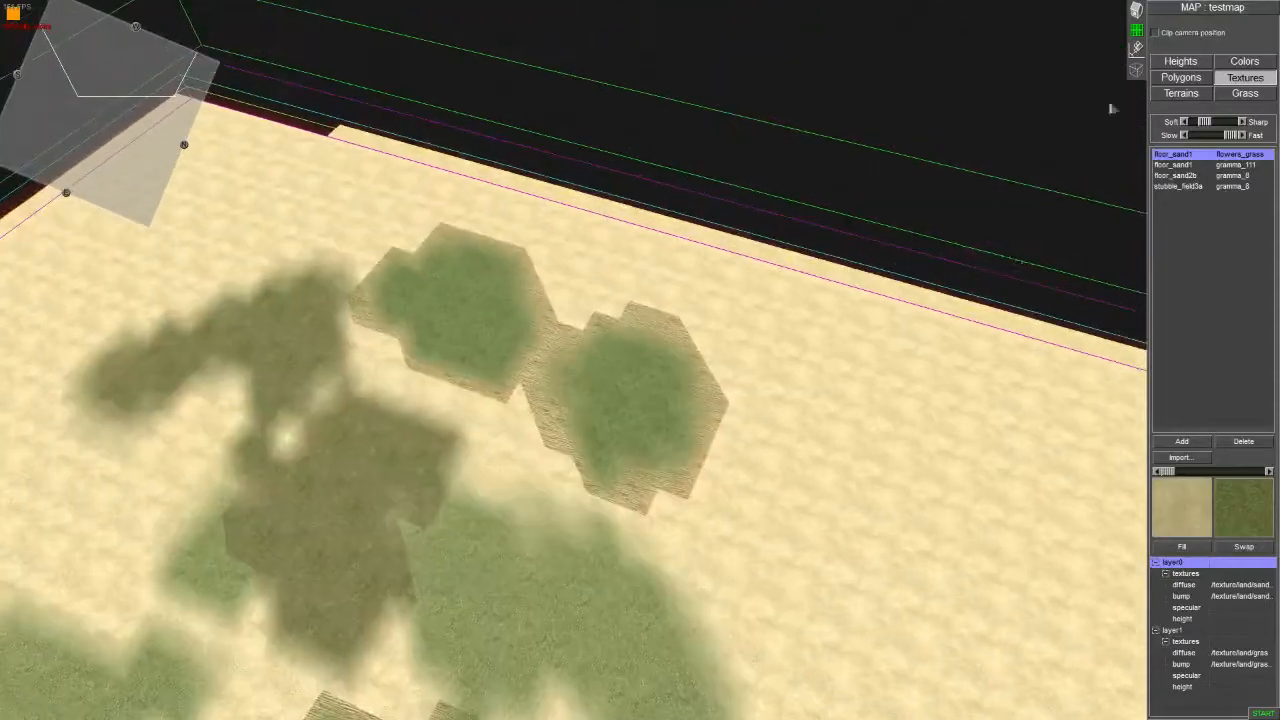
pyautogui.scroll(4, 824, 447)
pyautogui.moveTo(817, 450); pyautogui.dragTo(702, 445, button='middle')
pyautogui.keyDown('ctrl'); pyautogui.click(628, 412); pyautogui.keyUp('ctrl')
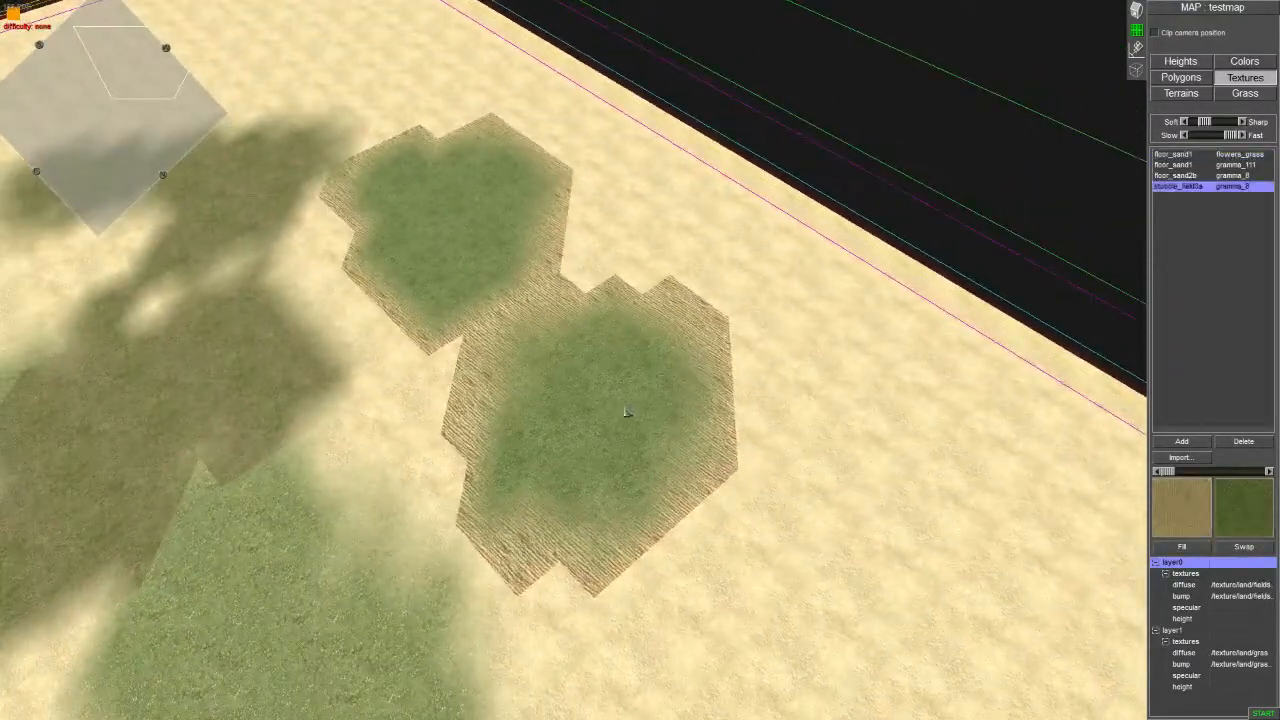
pyautogui.moveTo(650, 405); pyautogui.dragTo(701, 435)
pyautogui.moveTo(618, 420)
pyautogui.mouseDown()
pyautogui.moveTo(735, 500)
pyautogui.moveTo(800, 520)
pyautogui.moveTo(765, 518)
pyautogui.moveTo(803, 690)
pyautogui.moveTo(923, 574)
pyautogui.moveTo(948, 568)
pyautogui.mouseUp()
pyautogui.moveTo(885, 385)
pyautogui.mouseDown()
pyautogui.moveTo(814, 421)
pyautogui.moveTo(840, 365)
pyautogui.moveTo(702, 347)
pyautogui.mouseUp()
pyautogui.moveTo(875, 406)
pyautogui.mouseDown()
pyautogui.moveTo(866, 389)
pyautogui.moveTo(840, 466)
pyautogui.moveTo(871, 454)
pyautogui.mouseUp()
# Step: Paint further stubble_field3a/gramma_8 areas on the empty sand beyond the extended patch
pyautogui.press('Down')
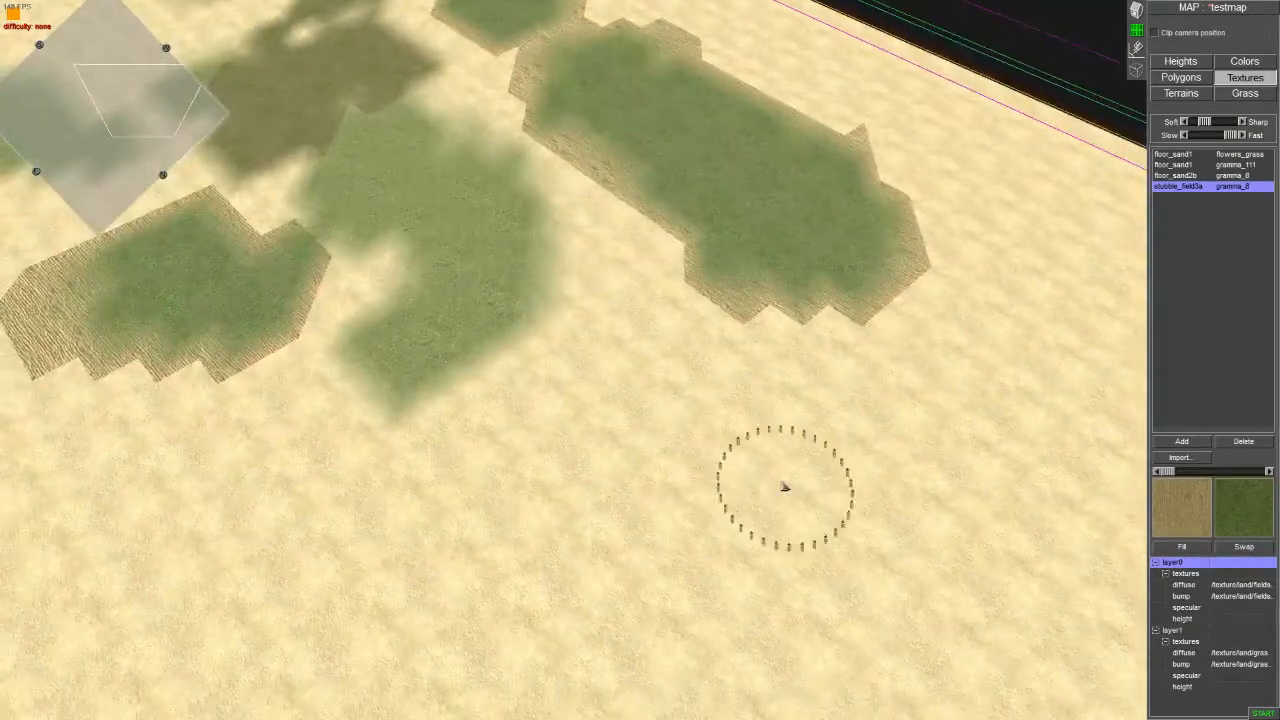
pyautogui.moveTo(767, 472)
pyautogui.mouseDown()
pyautogui.moveTo(691, 457)
pyautogui.moveTo(634, 503)
pyautogui.moveTo(810, 590)
pyautogui.moveTo(701, 410)
pyautogui.moveTo(803, 360)
pyautogui.moveTo(734, 360)
pyautogui.moveTo(651, 323)
pyautogui.moveTo(714, 518)
pyautogui.mouseUp()
pyautogui.moveTo(757, 451)
pyautogui.mouseDown()
pyautogui.moveTo(731, 449)
pyautogui.moveTo(714, 520)
pyautogui.mouseUp()
pyautogui.moveTo(986, 410)
pyautogui.mouseDown()
pyautogui.moveTo(1029, 409)
pyautogui.moveTo(886, 426)
pyautogui.moveTo(868, 404)
pyautogui.mouseUp()
# Step: Paint the stubble_field3a texture over the sand around and between the gramma_8 grass patches
pyautogui.moveTo(868, 404)
pyautogui.mouseDown(button='middle')
pyautogui.moveTo(880, 157)
pyautogui.moveTo(691, 346)
pyautogui.mouseUp(button='middle')
pyautogui.scroll(5, 691, 346)
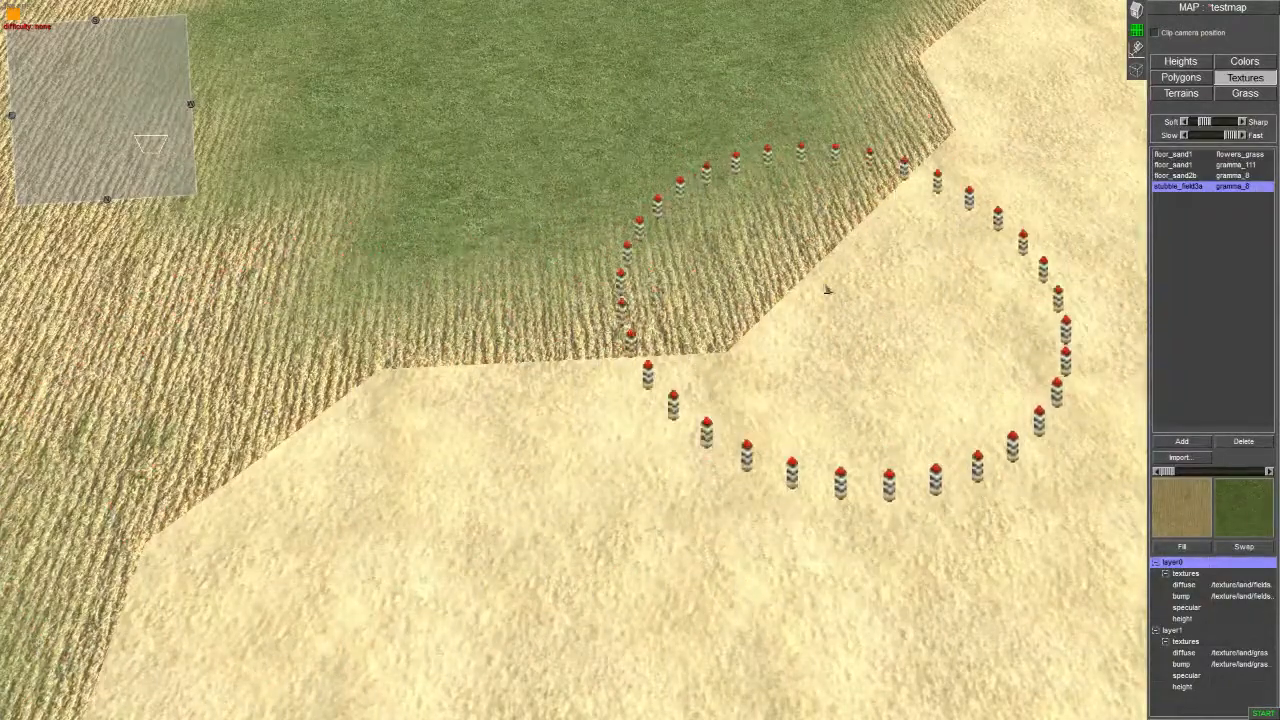
pyautogui.scroll(-5, 826, 410)
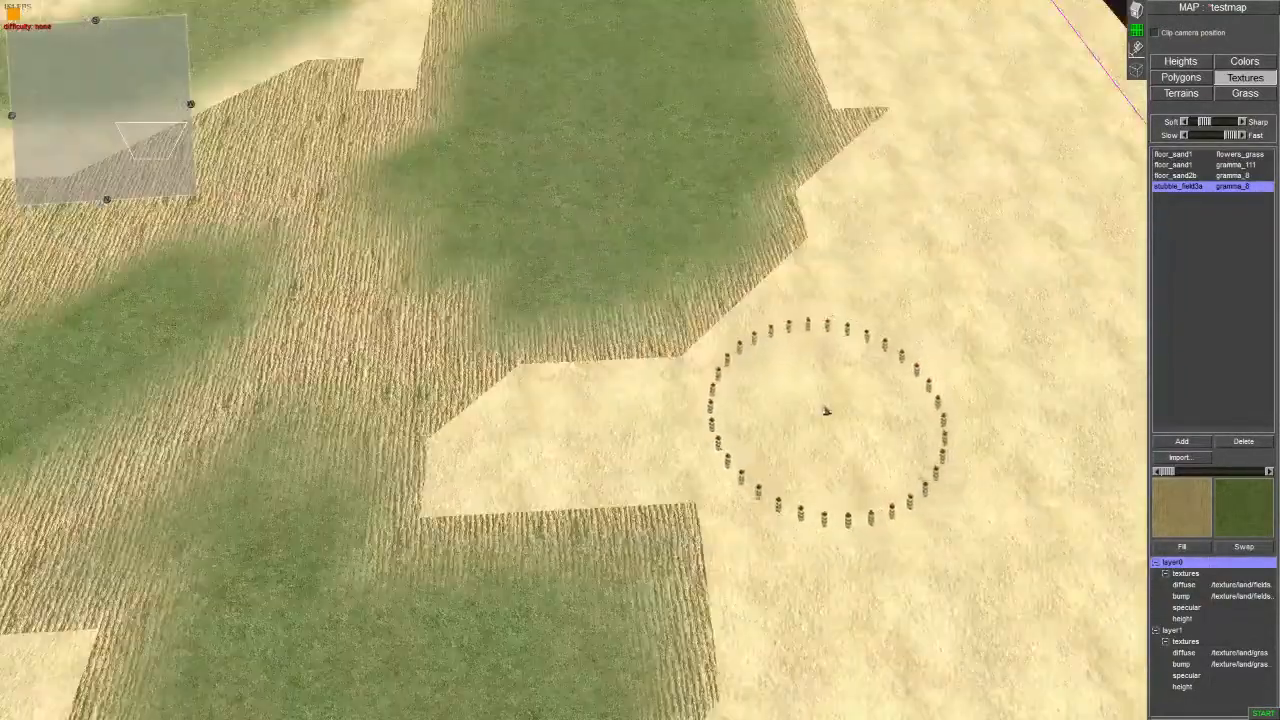
pyautogui.scroll(-4, 826, 410)
pyautogui.moveTo(824, 409); pyautogui.dragTo(678, 422, button='middle')
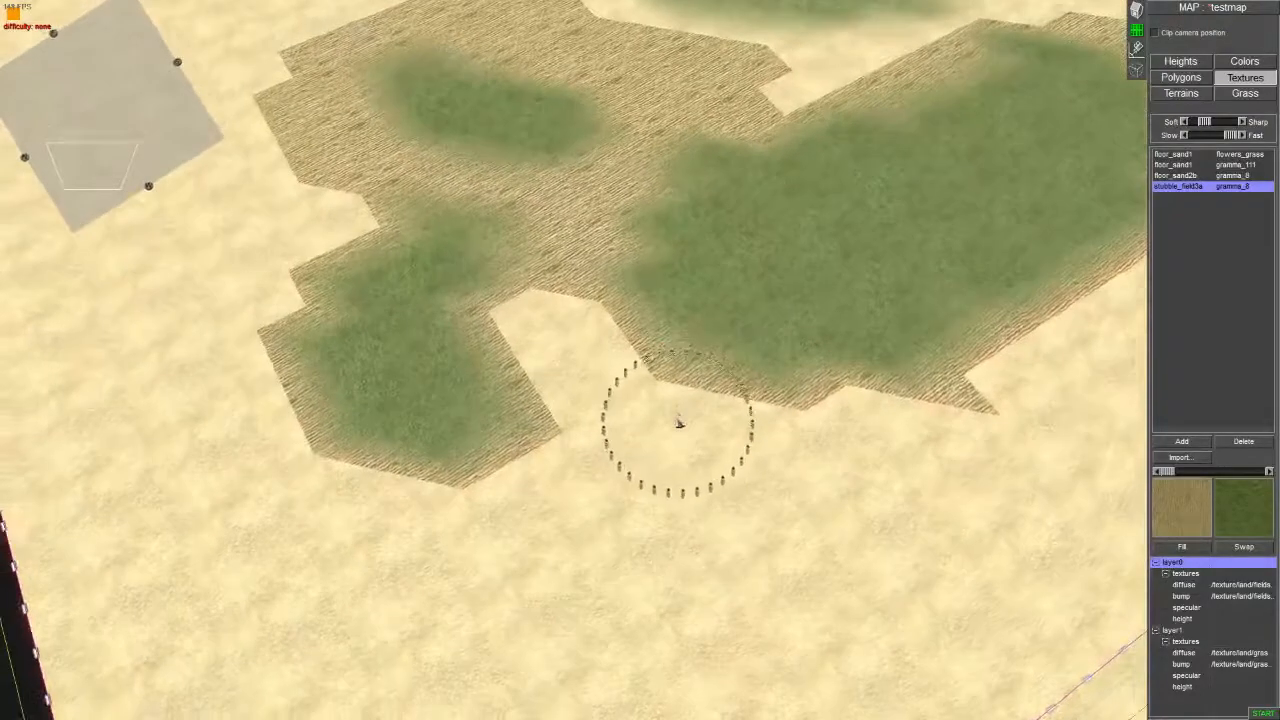
pyautogui.moveTo(692, 386); pyautogui.dragTo(574, 331)
pyautogui.moveTo(850, 422)
pyautogui.mouseDown()
pyautogui.moveTo(988, 387)
pyautogui.moveTo(543, 495)
pyautogui.moveTo(549, 508)
pyautogui.moveTo(235, 402)
pyautogui.moveTo(309, 218)
pyautogui.mouseUp()
pyautogui.press('Right')
pyautogui.moveTo(828, 312)
pyautogui.mouseDown()
pyautogui.moveTo(985, 235)
pyautogui.moveTo(1010, 170)
pyautogui.mouseUp()
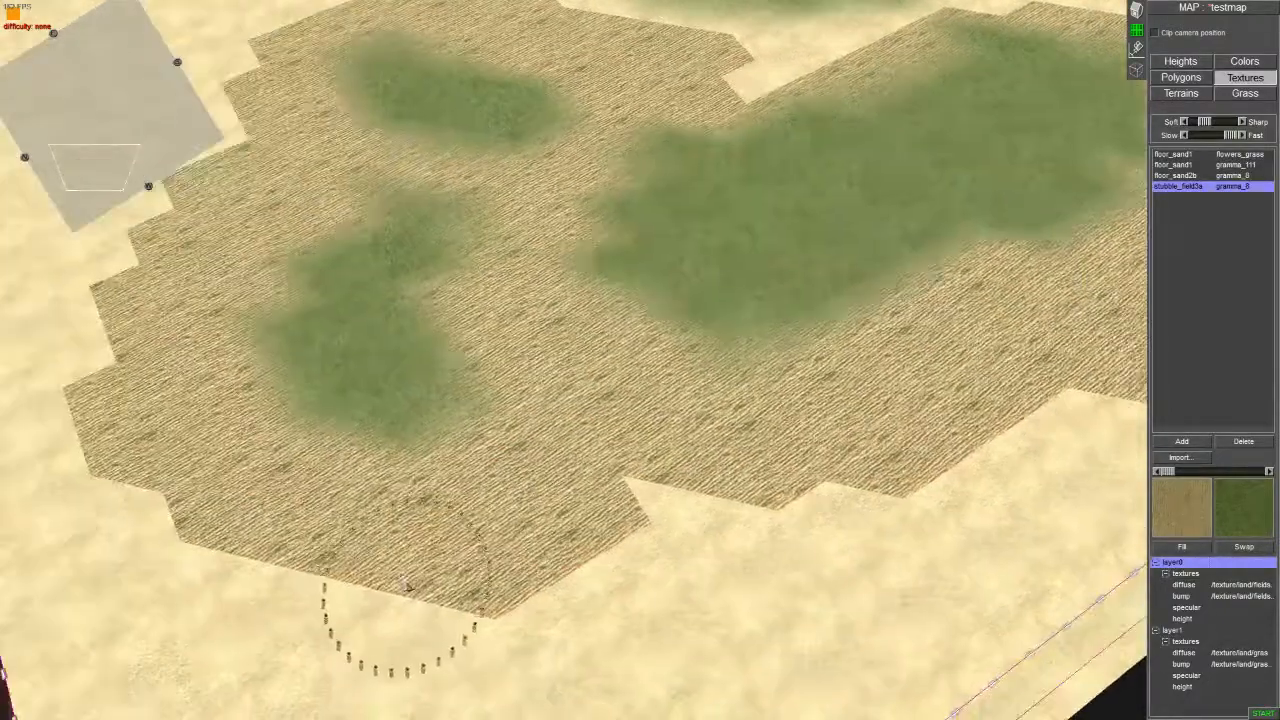
# Step: Sample the texture pairs on the bare sand and the adjoining stubble field to compare which pair each area uses
pyautogui.moveTo(398, 546)
pyautogui.mouseDown(button='middle')
pyautogui.moveTo(635, 443)
pyautogui.moveTo(577, 491)
pyautogui.moveTo(560, 430)
pyautogui.mouseUp(button='middle')
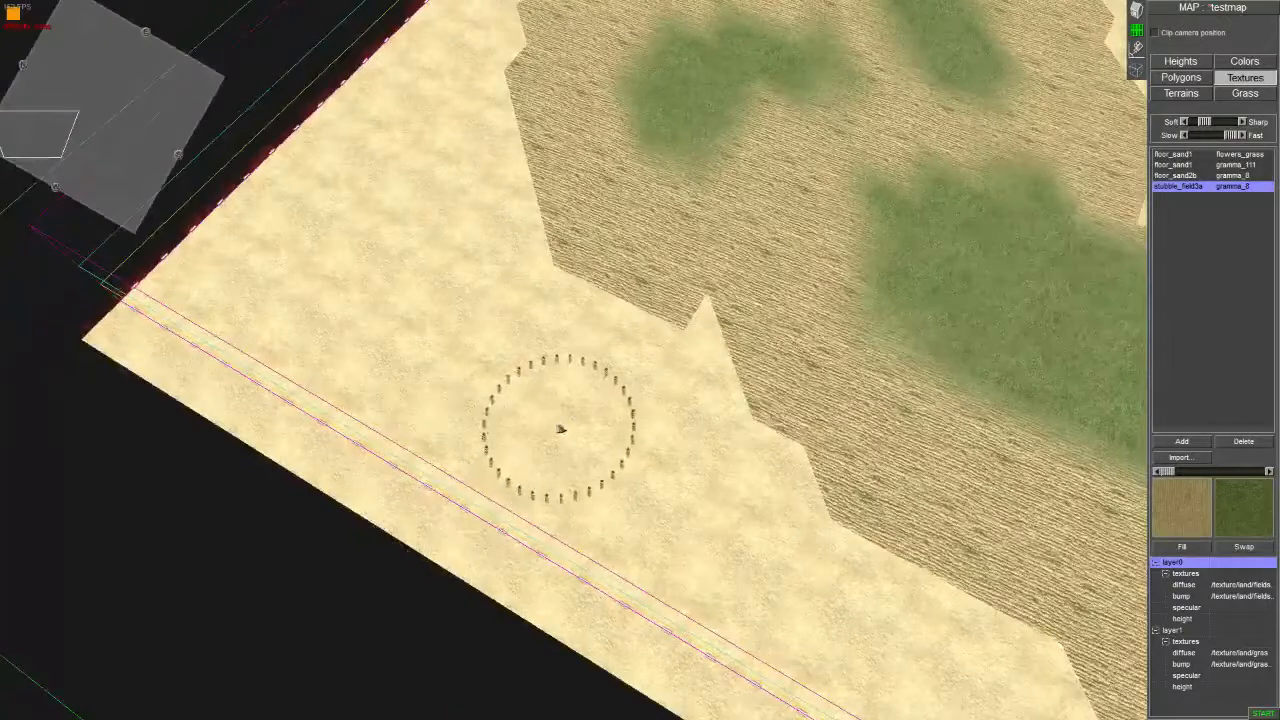
pyautogui.keyDown('ctrl'); pyautogui.click(589, 400); pyautogui.keyUp('ctrl')
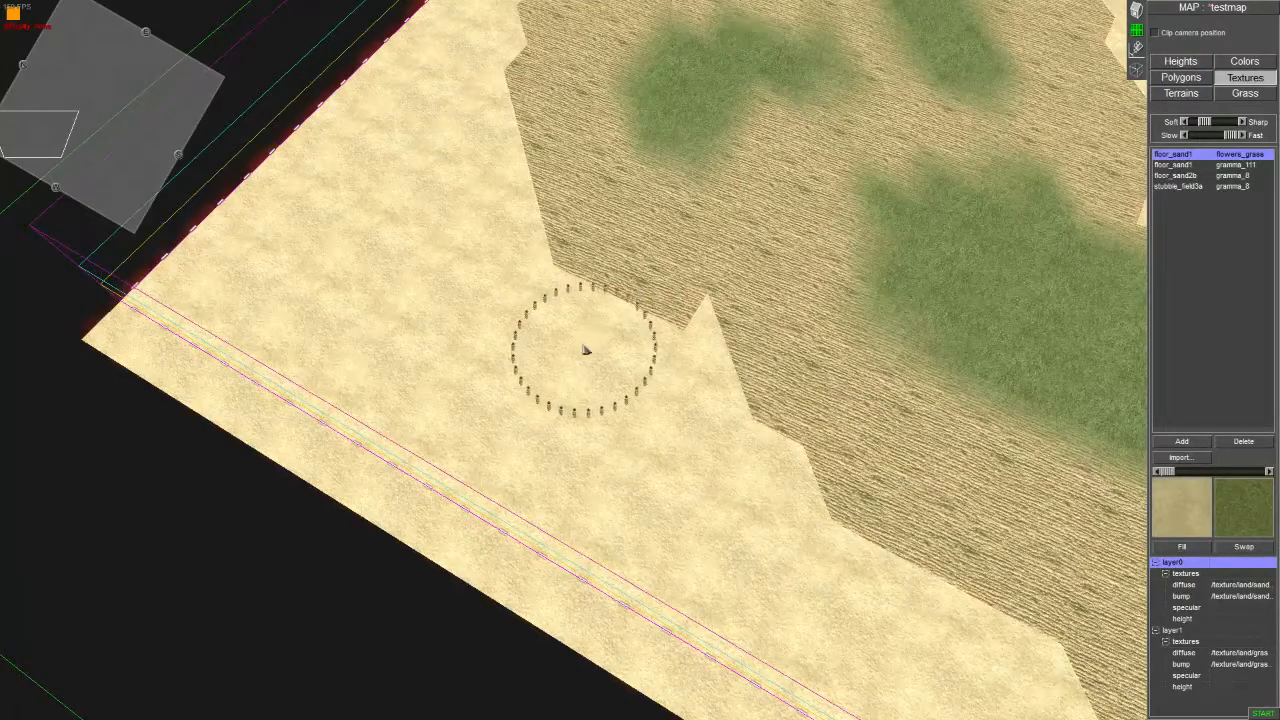
pyautogui.keyDown('ctrl'); pyautogui.click(620, 275); pyautogui.keyUp('ctrl')
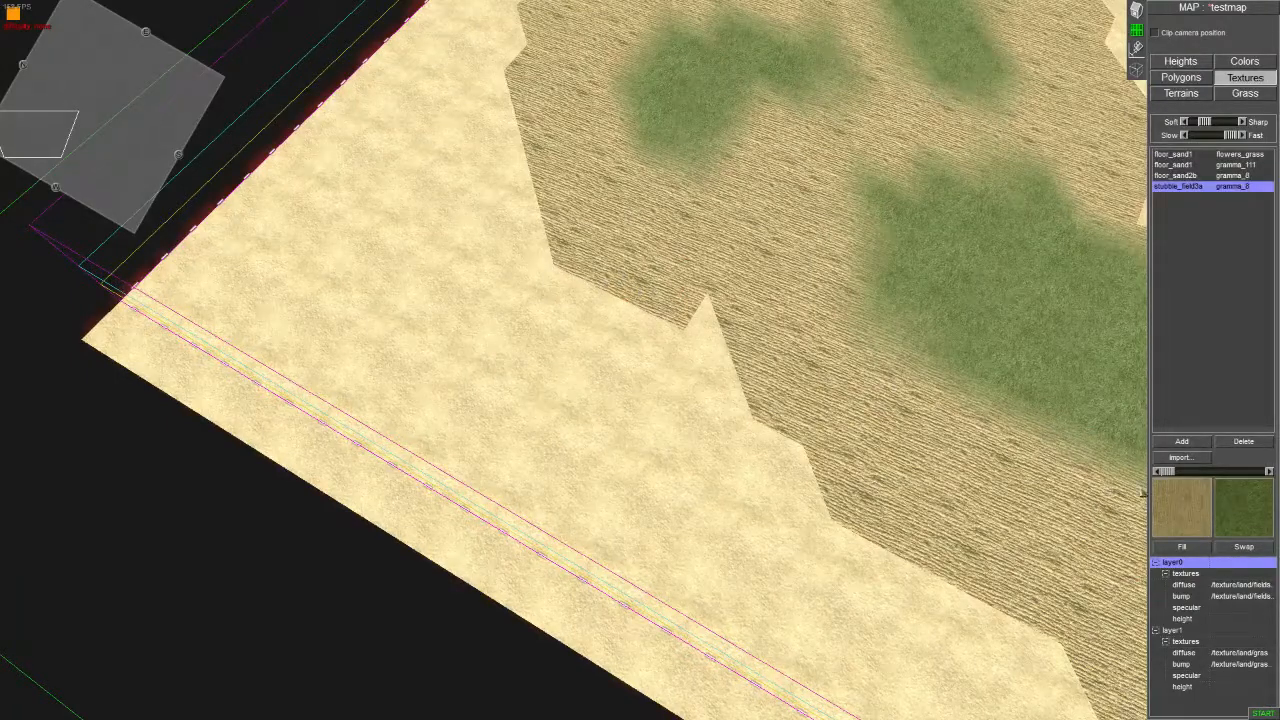
pyautogui.press('Up')
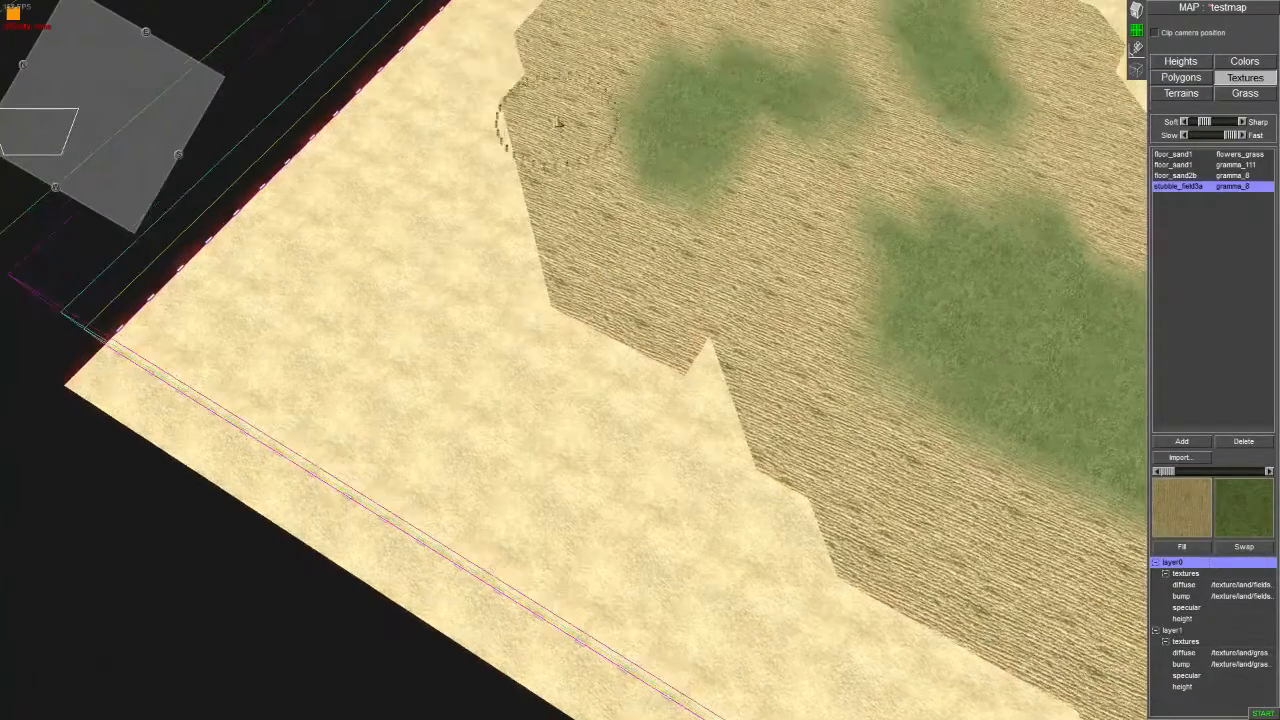
pyautogui.scroll(1, 586, 322)
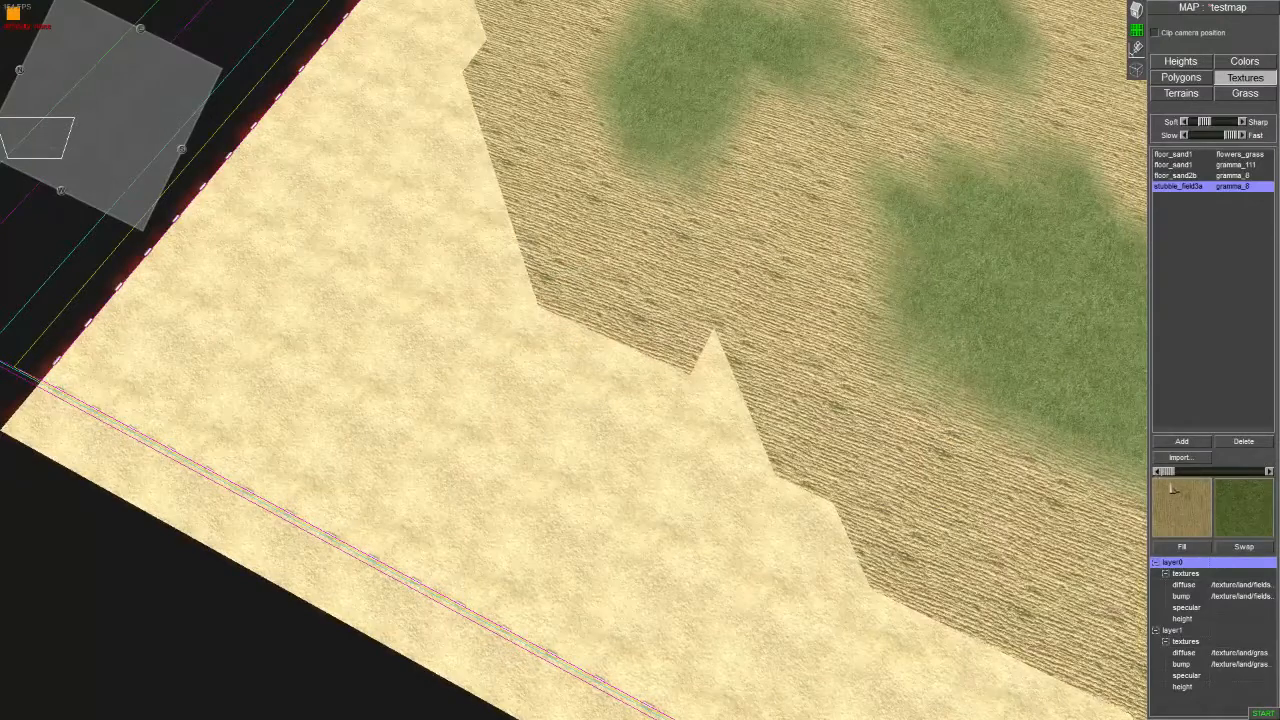
pyautogui.click(553, 479)
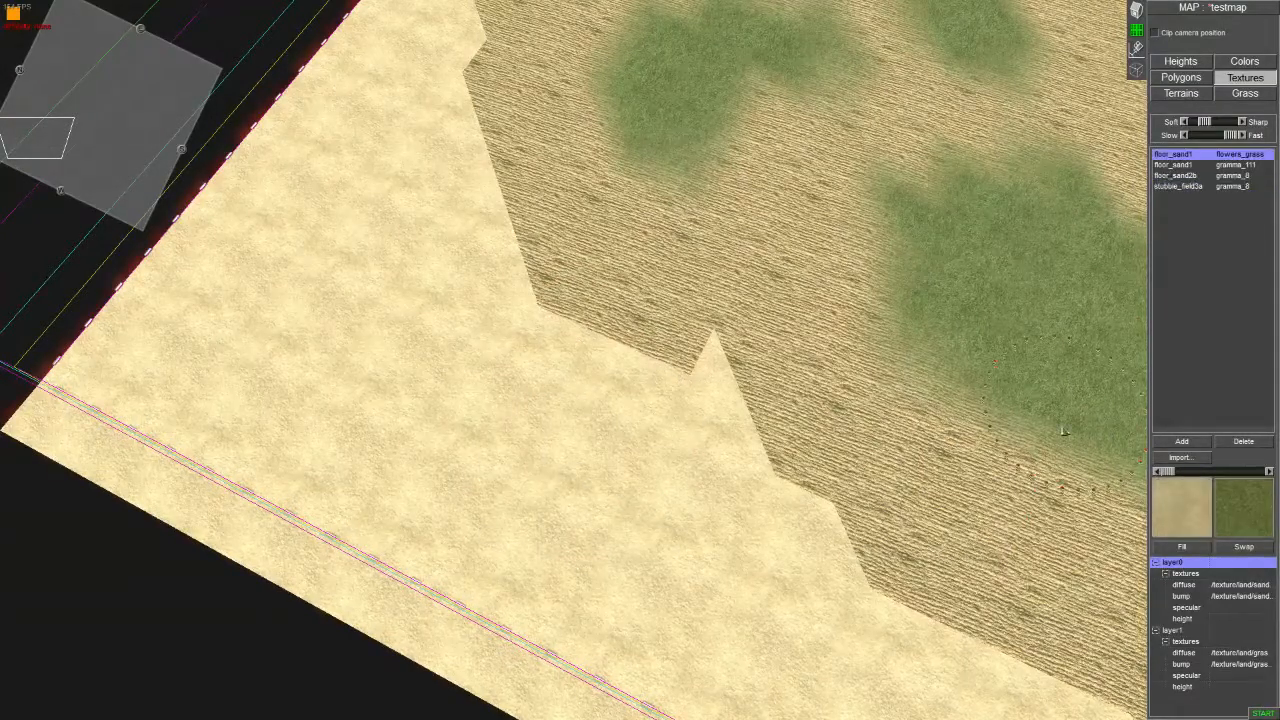
pyautogui.click(764, 254)
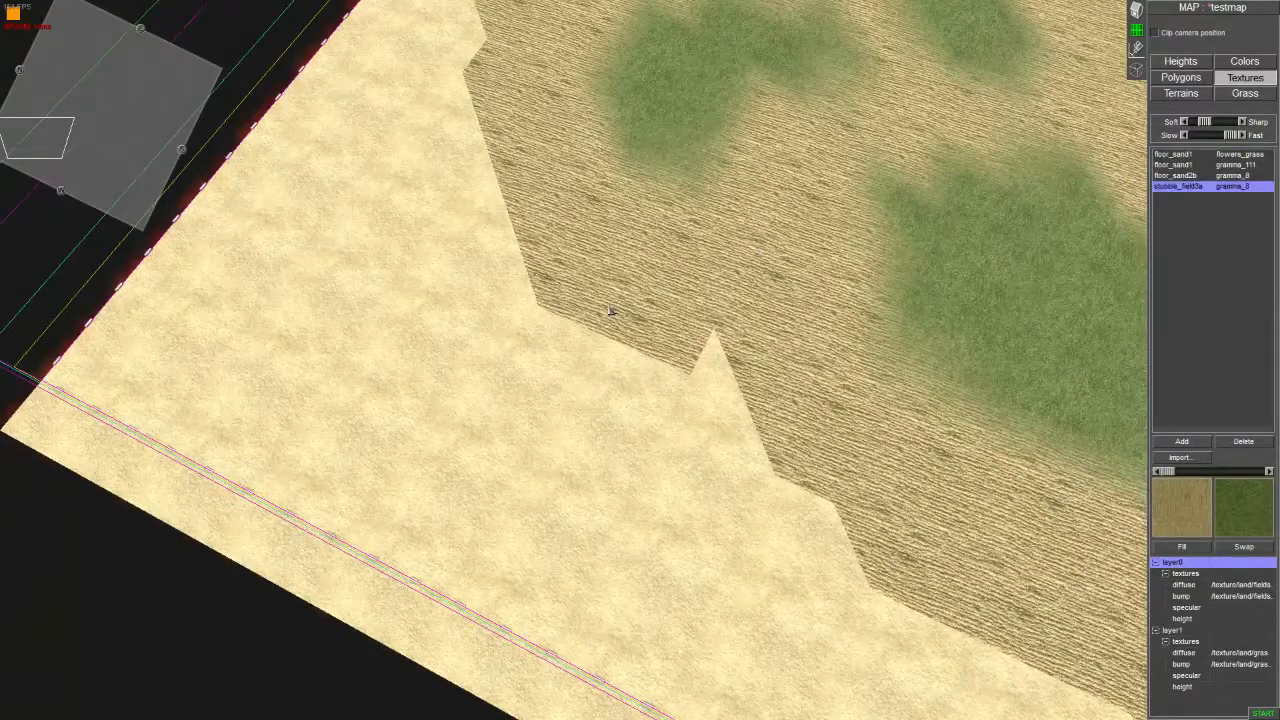
pyautogui.click(464, 417)
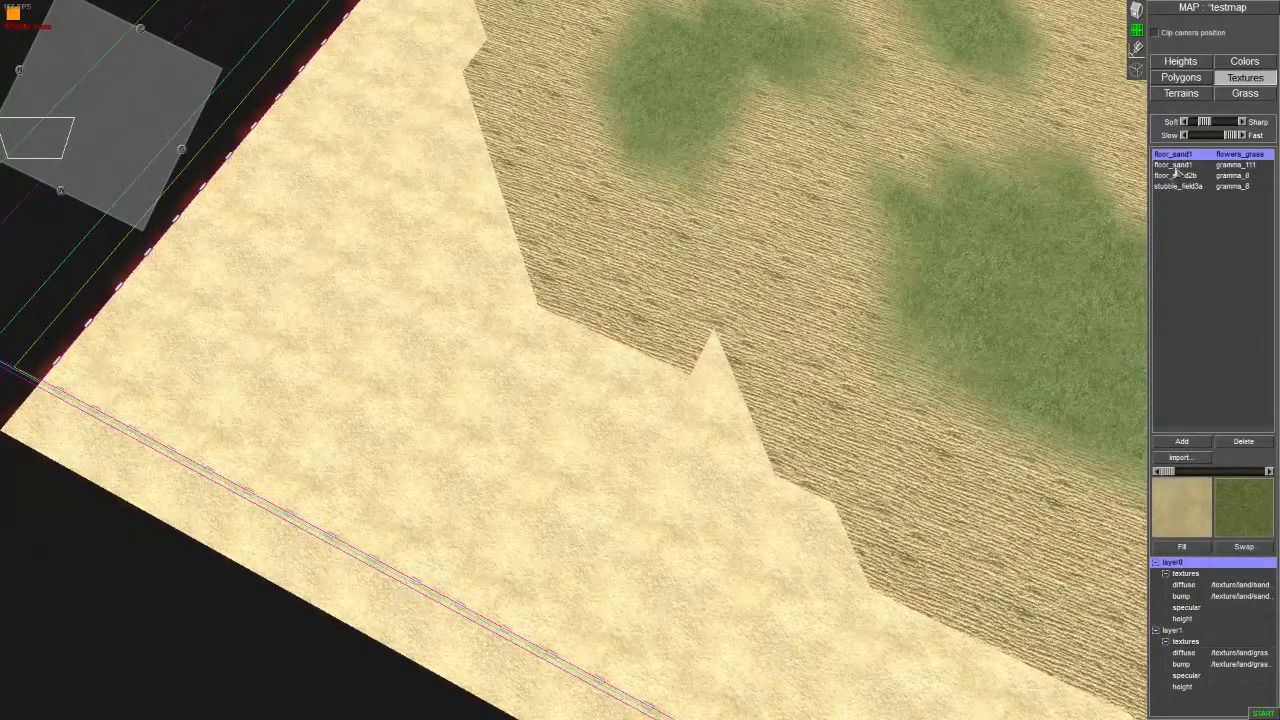
# Step: Duplicate the stubble_field3a/gramma_8 pair and replace the copy's second texture with floor_sand1 from the texture/land/sand folder
pyautogui.click(686, 333)
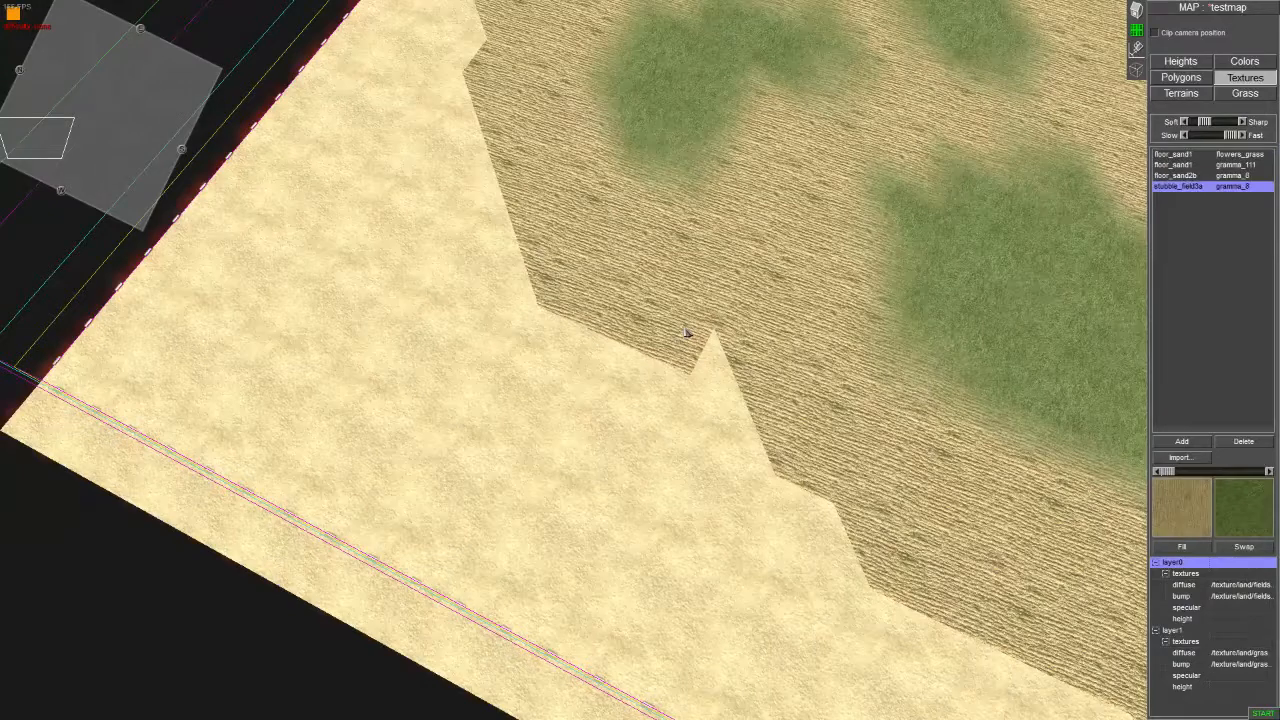
pyautogui.click(1182, 443)
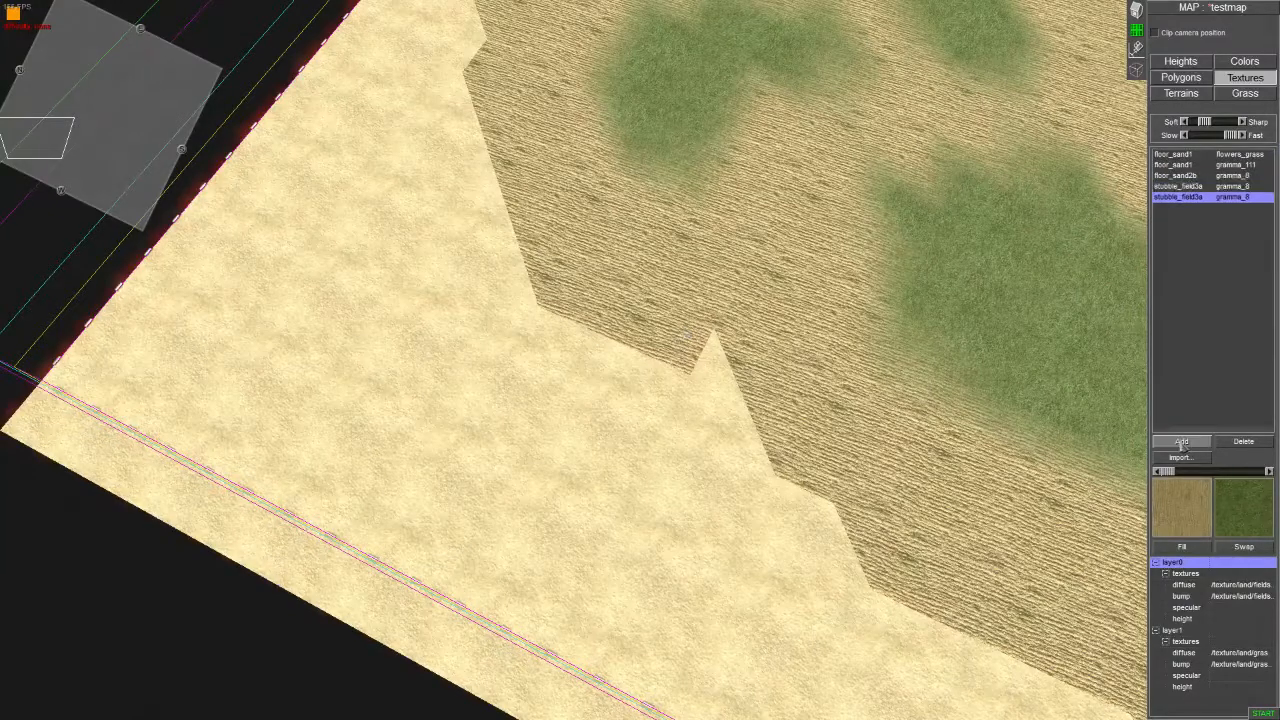
pyautogui.click(1240, 487)
pyautogui.scroll(-2, 237, 373)
pyautogui.scroll(3, 225, 366)
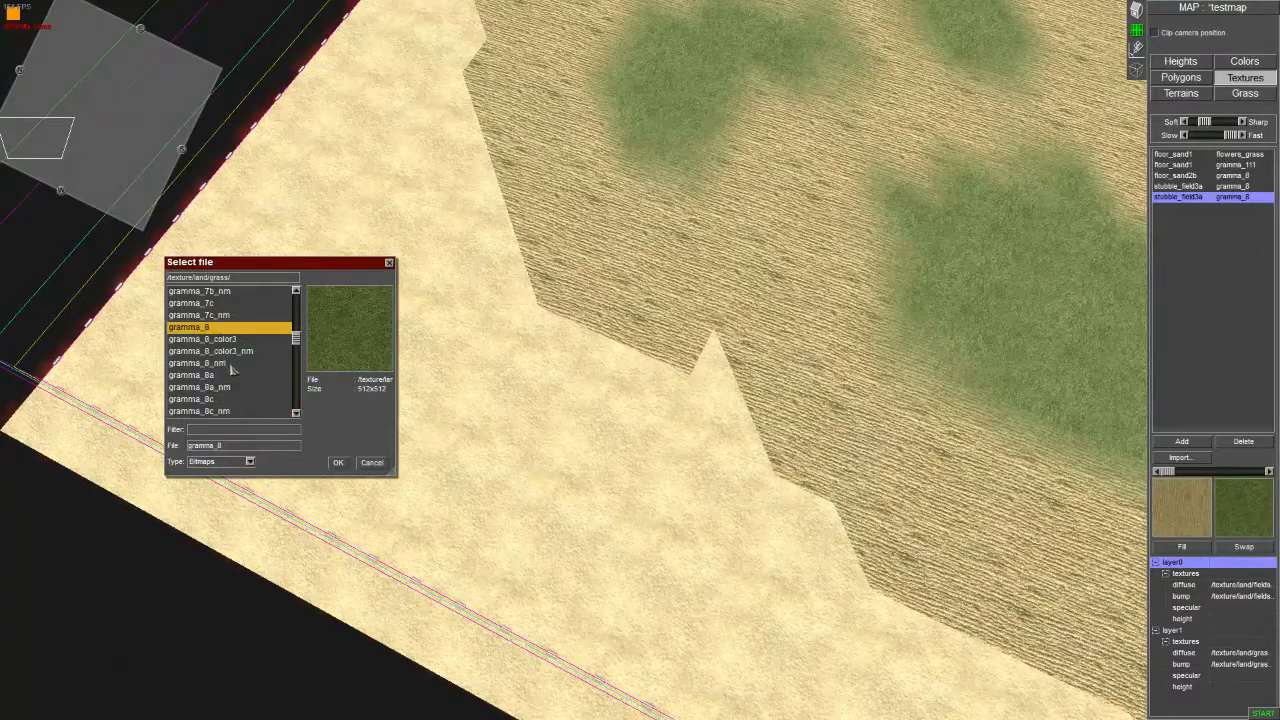
pyautogui.moveTo(299, 335); pyautogui.dragTo(297, 298)
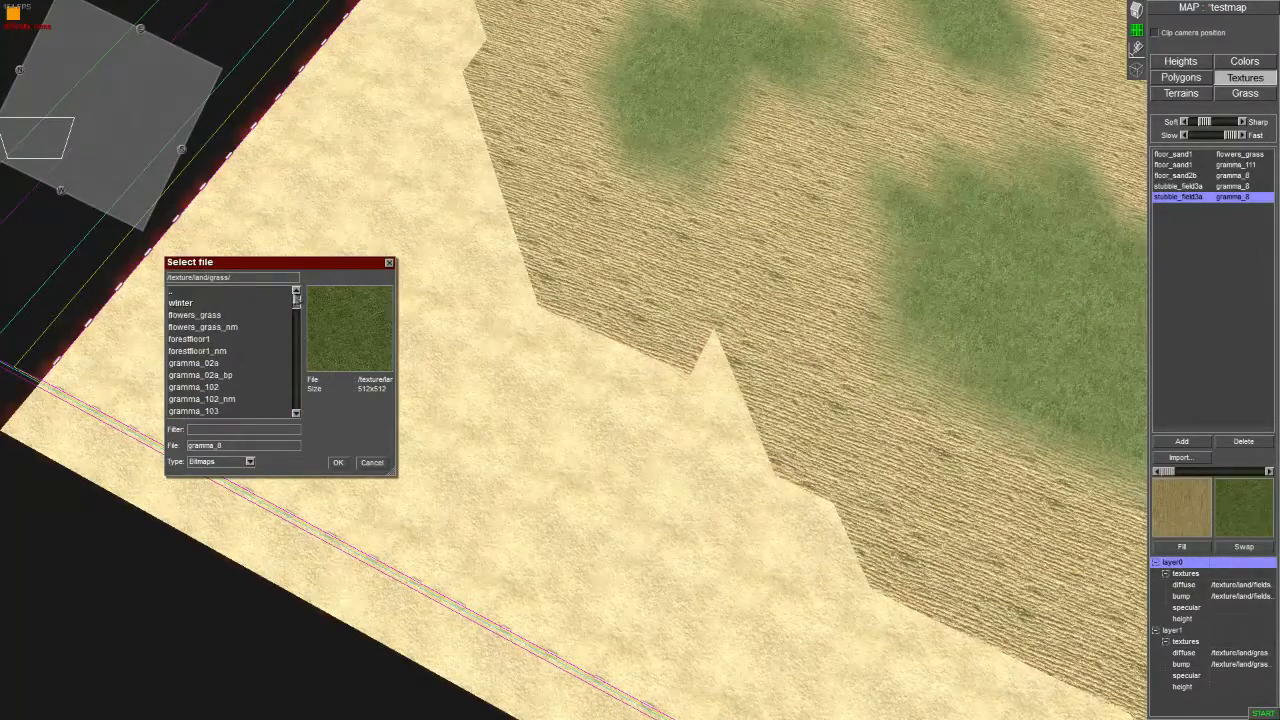
pyautogui.doubleClick(174, 292)
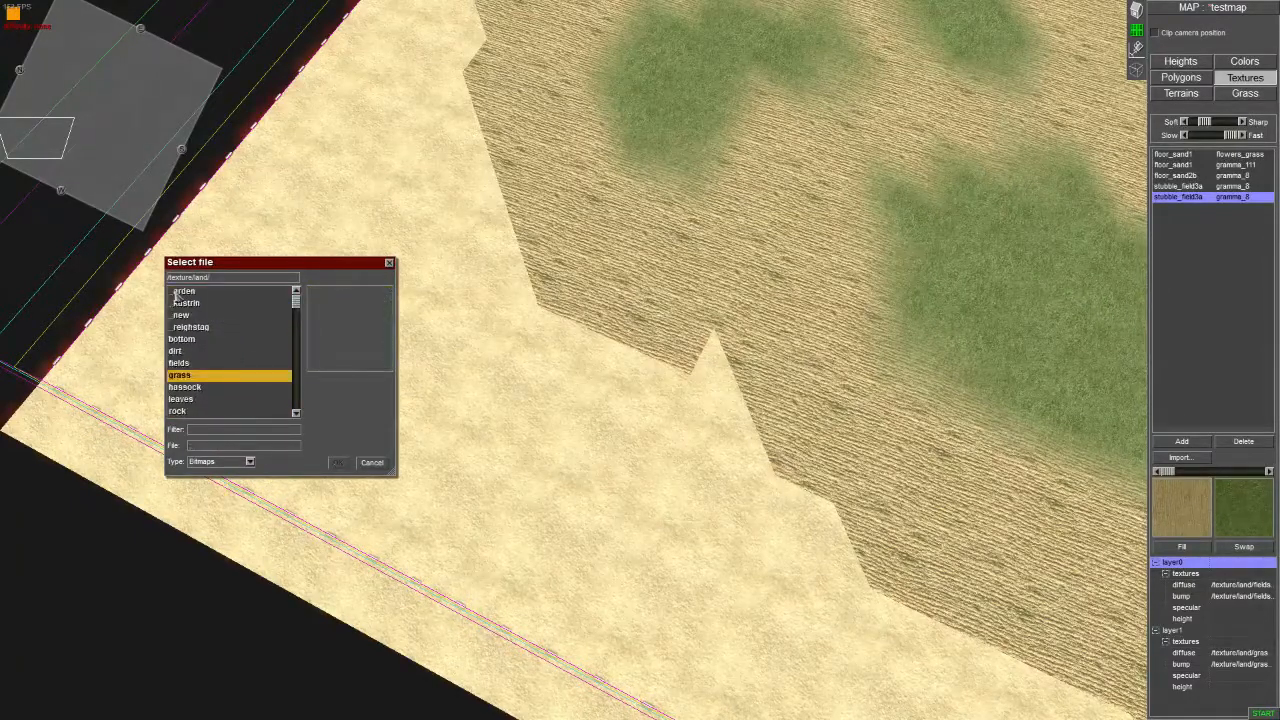
pyautogui.scroll(-3, 177, 346)
pyautogui.doubleClick(180, 363)
pyautogui.click(183, 304)
pyautogui.click(338, 462)
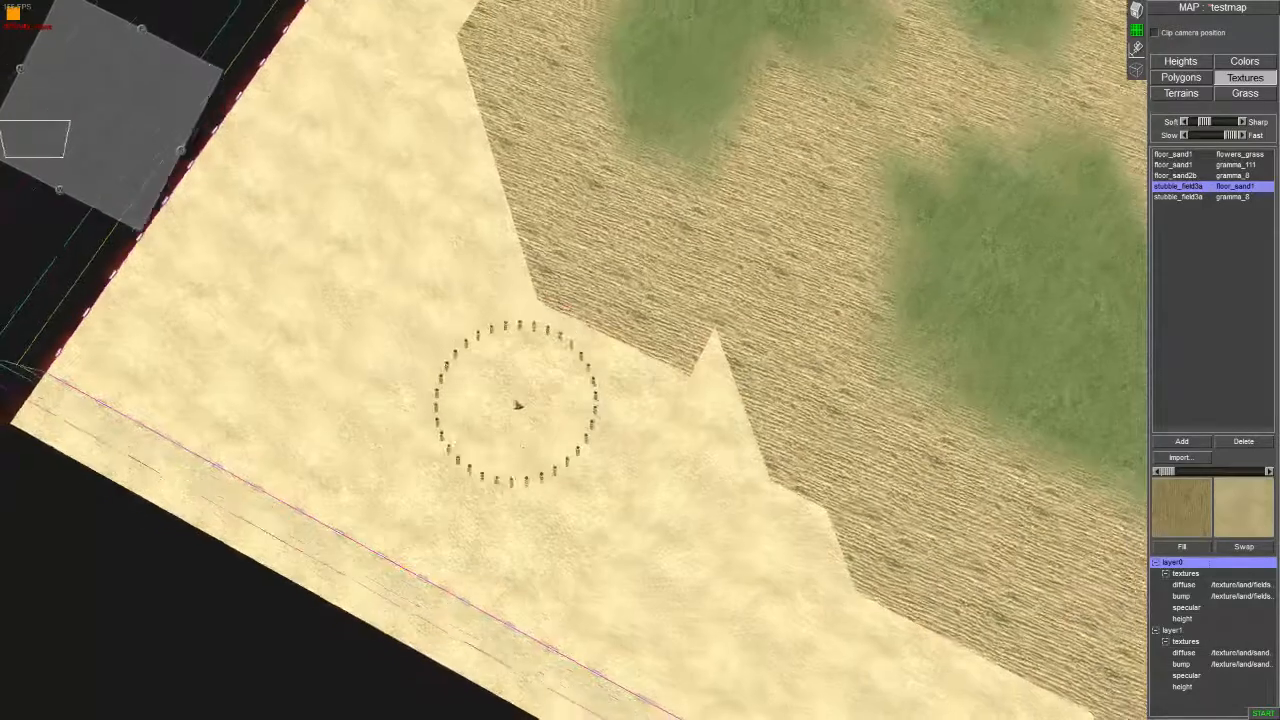
# Step: Paint the stubble_field3a/floor_sand1 pair along the outer edge of the stubble field near the map corner to blend in sand
pyautogui.click(567, 283)
pyautogui.moveTo(567, 283)
pyautogui.mouseDown()
pyautogui.moveTo(543, 229)
pyautogui.moveTo(623, 343)
pyautogui.moveTo(554, 309)
pyautogui.moveTo(491, 229)
pyautogui.moveTo(449, 145)
pyautogui.moveTo(491, 175)
pyautogui.moveTo(541, 277)
pyautogui.moveTo(586, 322)
pyautogui.moveTo(483, 177)
pyautogui.moveTo(466, 94)
pyautogui.moveTo(660, 391)
pyautogui.moveTo(726, 440)
pyautogui.moveTo(626, 331)
pyautogui.moveTo(766, 263)
pyautogui.moveTo(717, 343)
pyautogui.moveTo(681, 103)
pyautogui.moveTo(697, 177)
pyautogui.mouseUp()
pyautogui.keyDown('alt'); pyautogui.click(683, 103); pyautogui.keyUp('alt')
pyautogui.moveTo(711, 285); pyautogui.dragTo(617, 291)
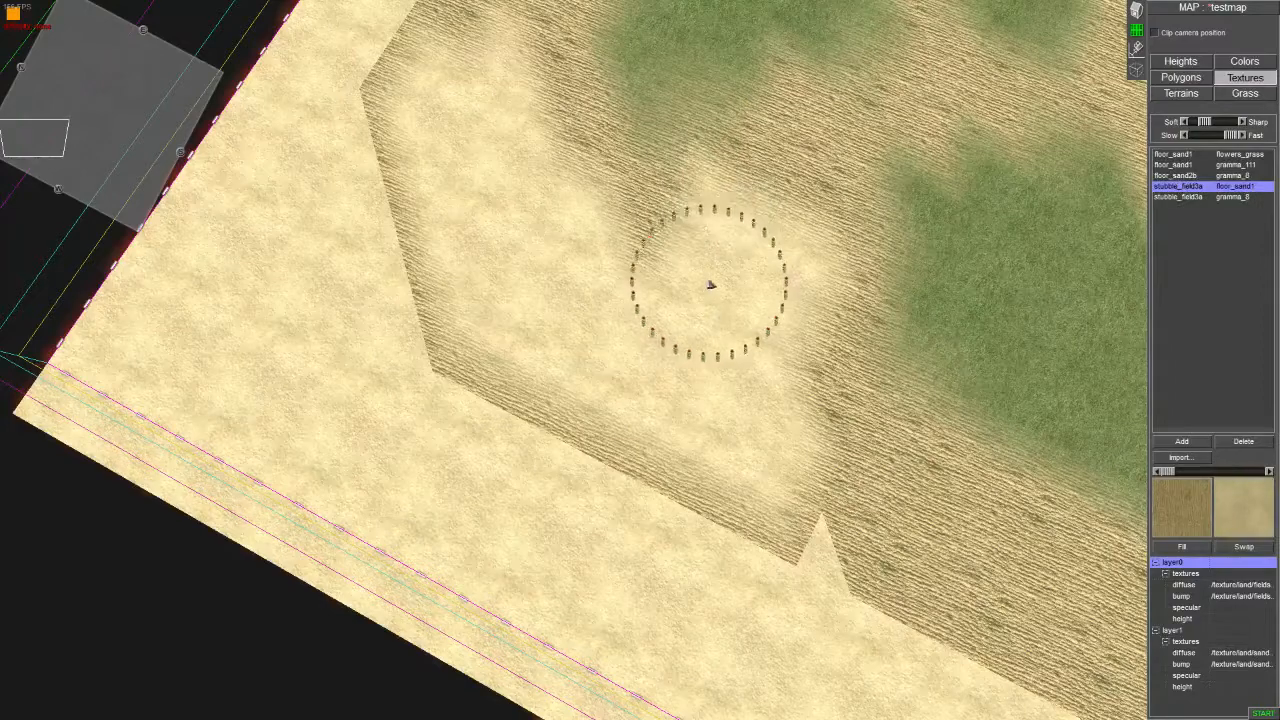
# Step: Continue the floor_sand1 blend along the remaining outer side of the stubble field, beyond the small grass patches
pyautogui.moveTo(617, 291); pyautogui.dragTo(809, 260, button='middle')
pyautogui.moveTo(809, 260)
pyautogui.mouseDown()
pyautogui.moveTo(771, 271)
pyautogui.moveTo(811, 289)
pyautogui.moveTo(971, 131)
pyautogui.moveTo(523, 543)
pyautogui.moveTo(135, 541)
pyautogui.mouseUp()
pyautogui.moveTo(135, 541)
pyautogui.mouseDown(button='middle')
pyautogui.moveTo(57, 486)
pyautogui.moveTo(509, 314)
pyautogui.mouseUp(button='middle')
pyautogui.moveTo(509, 314)
pyautogui.mouseDown()
pyautogui.moveTo(614, 277)
pyautogui.moveTo(613, 137)
pyautogui.moveTo(529, 51)
pyautogui.mouseUp()
pyautogui.moveTo(529, 51); pyautogui.dragTo(597, 420, button='middle')
pyautogui.moveTo(597, 420)
pyautogui.mouseDown()
pyautogui.moveTo(708, 218)
pyautogui.moveTo(572, 386)
pyautogui.mouseUp()
# Step: Alternate between the stubble_field3a pairs with gramma_8 and floor_sand1, retouching the border between the grass patch and the sand blend
pyautogui.press('Down')
pyautogui.moveTo(808, 409); pyautogui.dragTo(806, 416)
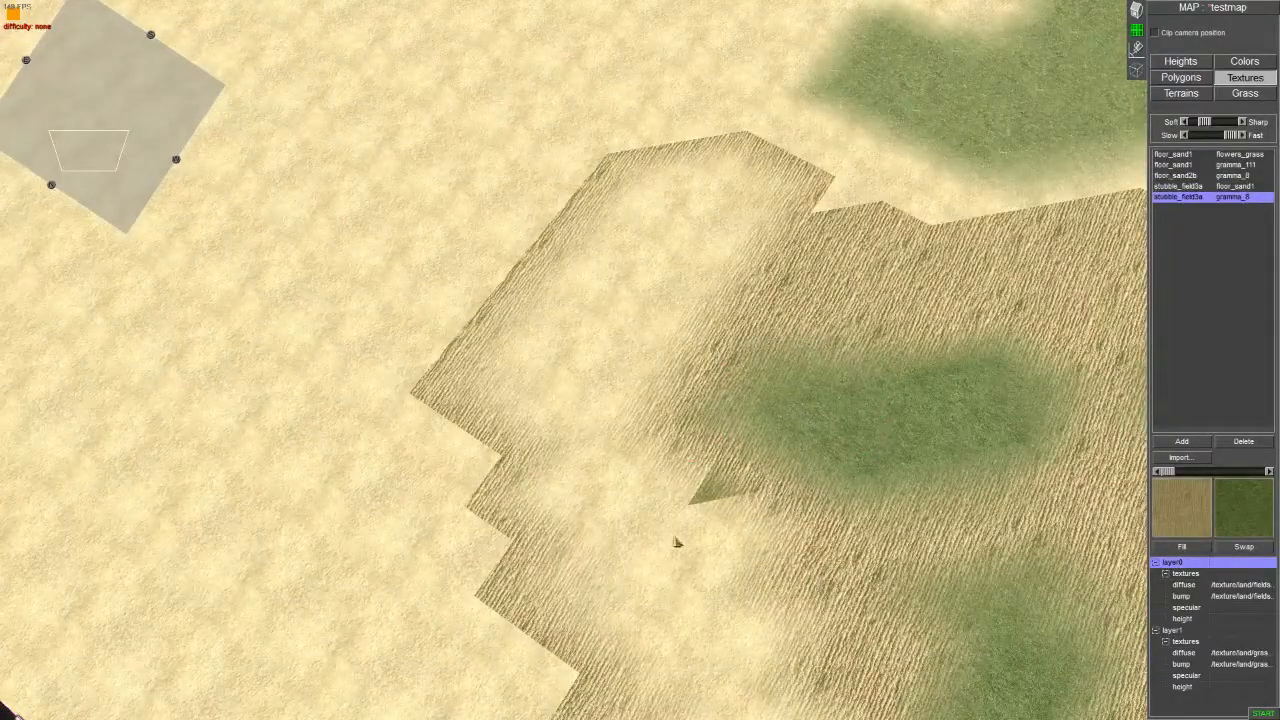
pyautogui.press('Up')
pyautogui.moveTo(666, 534)
pyautogui.mouseDown()
pyautogui.moveTo(680, 531)
pyautogui.moveTo(654, 549)
pyautogui.moveTo(680, 522)
pyautogui.mouseUp()
pyautogui.moveTo(738, 475)
pyautogui.mouseDown()
pyautogui.moveTo(691, 489)
pyautogui.moveTo(714, 463)
pyautogui.moveTo(698, 500)
pyautogui.mouseUp()
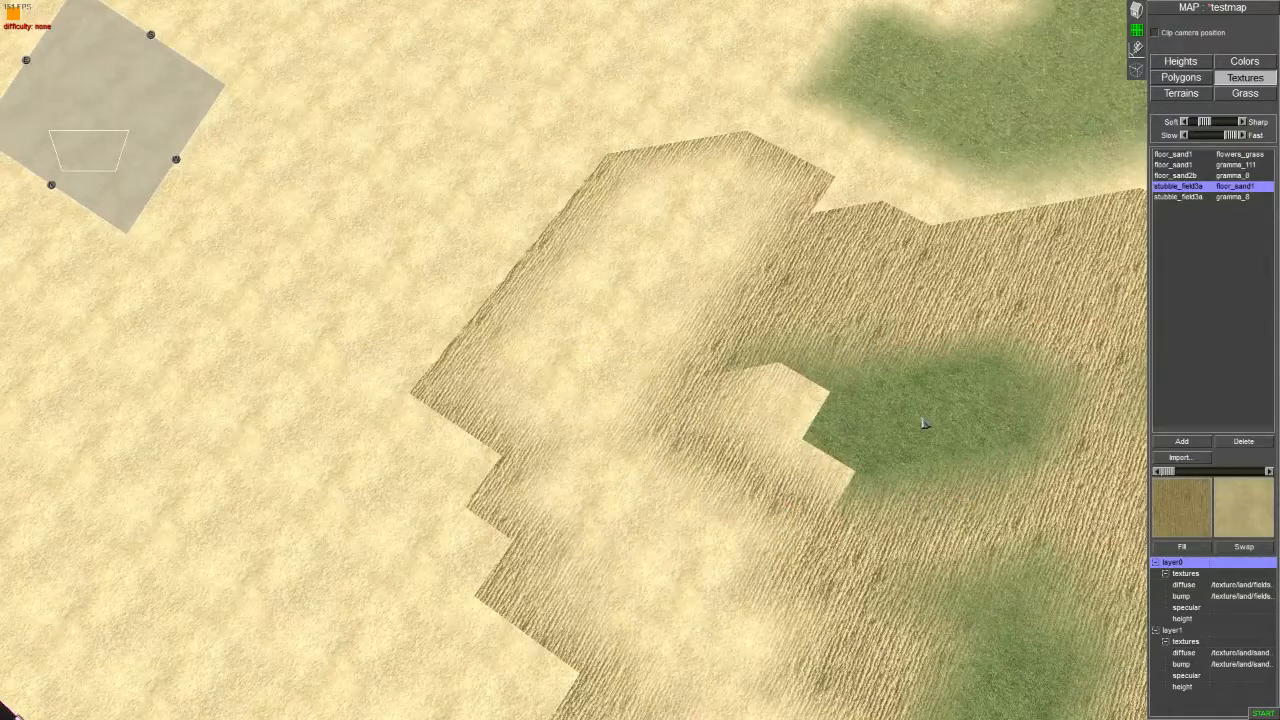
pyautogui.press('Down')
pyautogui.moveTo(858, 430)
pyautogui.mouseDown()
pyautogui.moveTo(800, 445)
pyautogui.moveTo(807, 413)
pyautogui.mouseUp()
# Step: Paint the gramma_8 pair over the blended tip of the stubble field and return it to the floor_sand1 pair
pyautogui.moveTo(791, 421)
pyautogui.mouseDown(button='middle')
pyautogui.moveTo(1034, 406)
pyautogui.moveTo(1020, 412)
pyautogui.mouseUp(button='middle')
pyautogui.moveTo(546, 280); pyautogui.dragTo(540, 206)
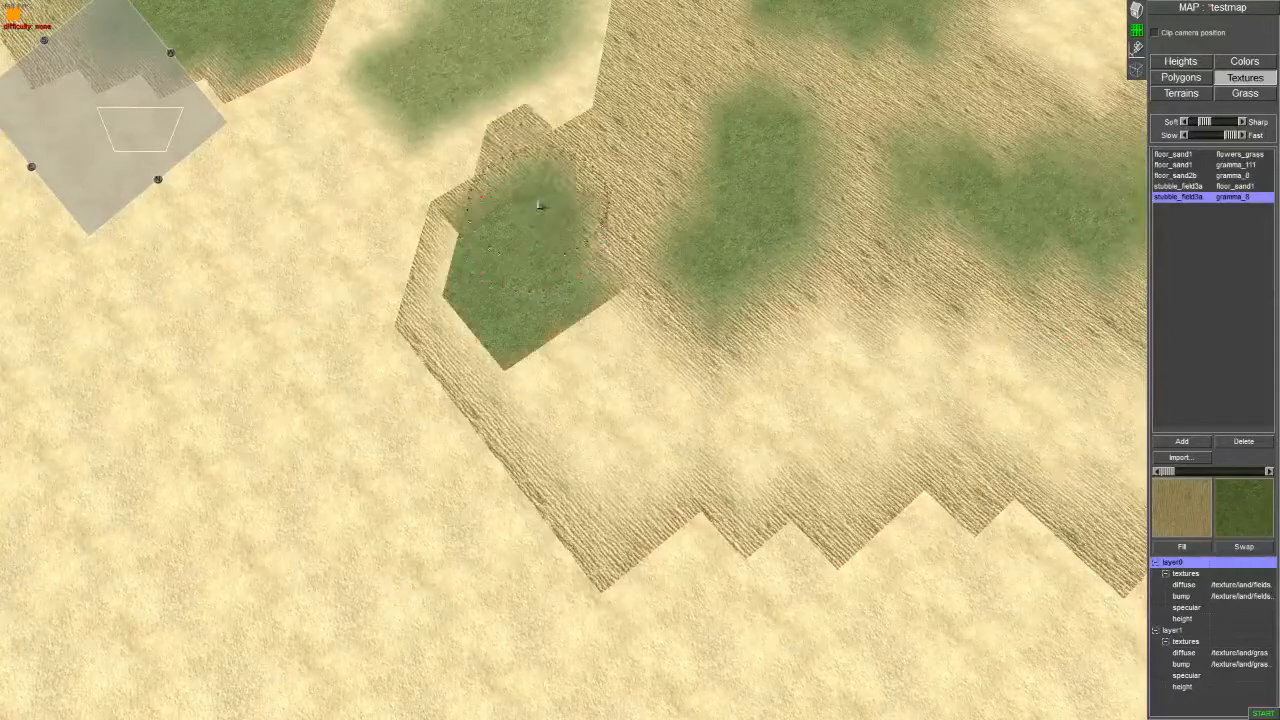
pyautogui.press('Up')
pyautogui.moveTo(531, 366)
pyautogui.mouseDown()
pyautogui.moveTo(514, 243)
pyautogui.moveTo(541, 390)
pyautogui.moveTo(531, 237)
pyautogui.moveTo(514, 349)
pyautogui.mouseUp()
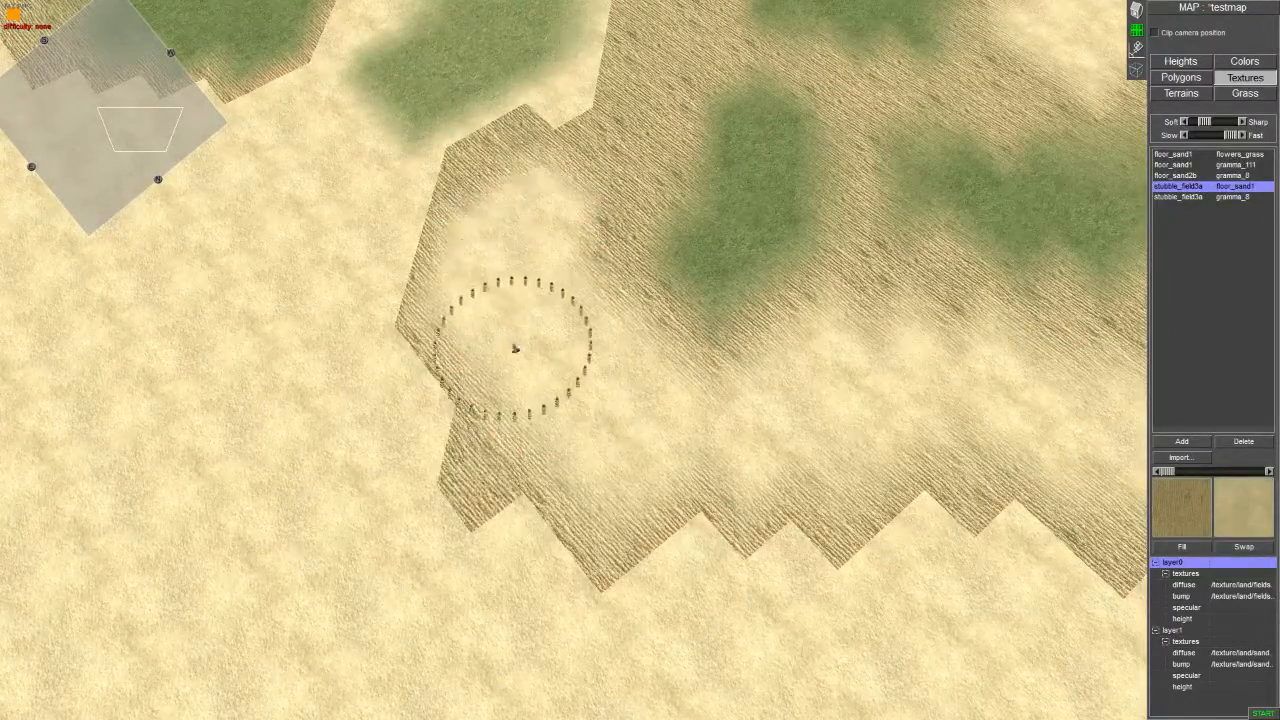
# Step: Extend the stubble_field3a/floor_sand1 blend along the jagged field border toward the map edge, covering the stubble with sand
pyautogui.moveTo(514, 349); pyautogui.dragTo(543, 466, button='middle')
pyautogui.moveTo(605, 530)
pyautogui.mouseDown()
pyautogui.moveTo(685, 370)
pyautogui.moveTo(591, 580)
pyautogui.mouseUp()
pyautogui.press('Down')
pyautogui.press('Right')
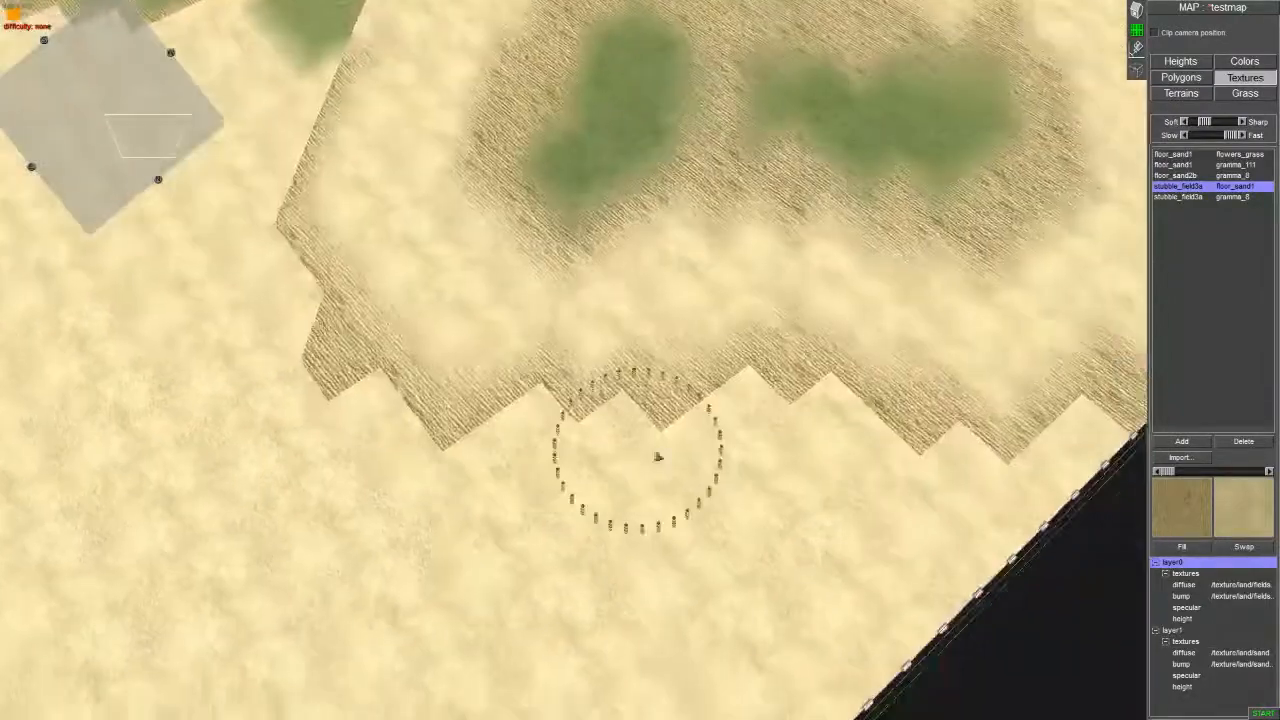
pyautogui.moveTo(469, 357)
pyautogui.mouseDown()
pyautogui.moveTo(563, 353)
pyautogui.moveTo(709, 374)
pyautogui.moveTo(685, 393)
pyautogui.mouseUp()
pyautogui.moveTo(685, 393)
pyautogui.mouseDown(button='middle')
pyautogui.moveTo(537, 363)
pyautogui.moveTo(487, 330)
pyautogui.mouseUp(button='middle')
pyautogui.moveTo(566, 374); pyautogui.dragTo(601, 321)
pyautogui.press('Up')
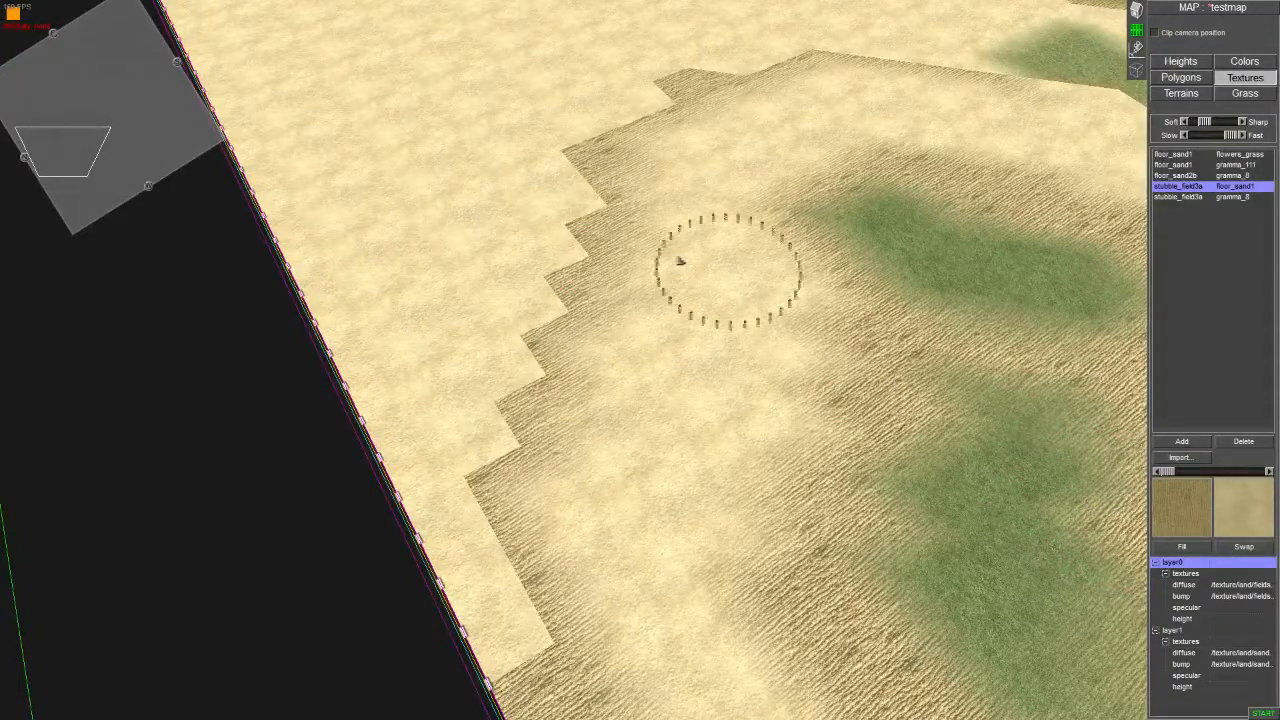
pyautogui.moveTo(538, 324)
pyautogui.mouseDown(button='middle')
pyautogui.moveTo(646, 366)
pyautogui.moveTo(733, 372)
pyautogui.mouseUp(button='middle')
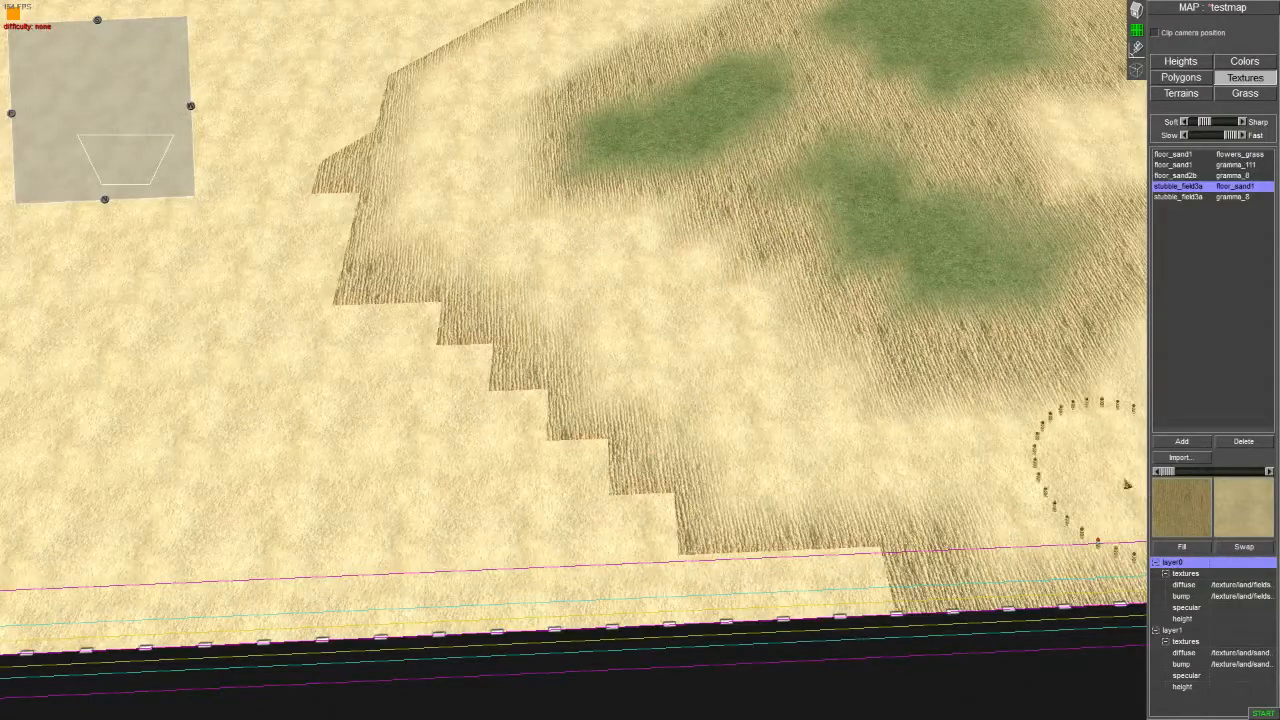
# Step: Duplicate the stubble_field3a/floor_sand1 pair and set the copy's first texture to floor_sand1 as well
pyautogui.click(1181, 442)
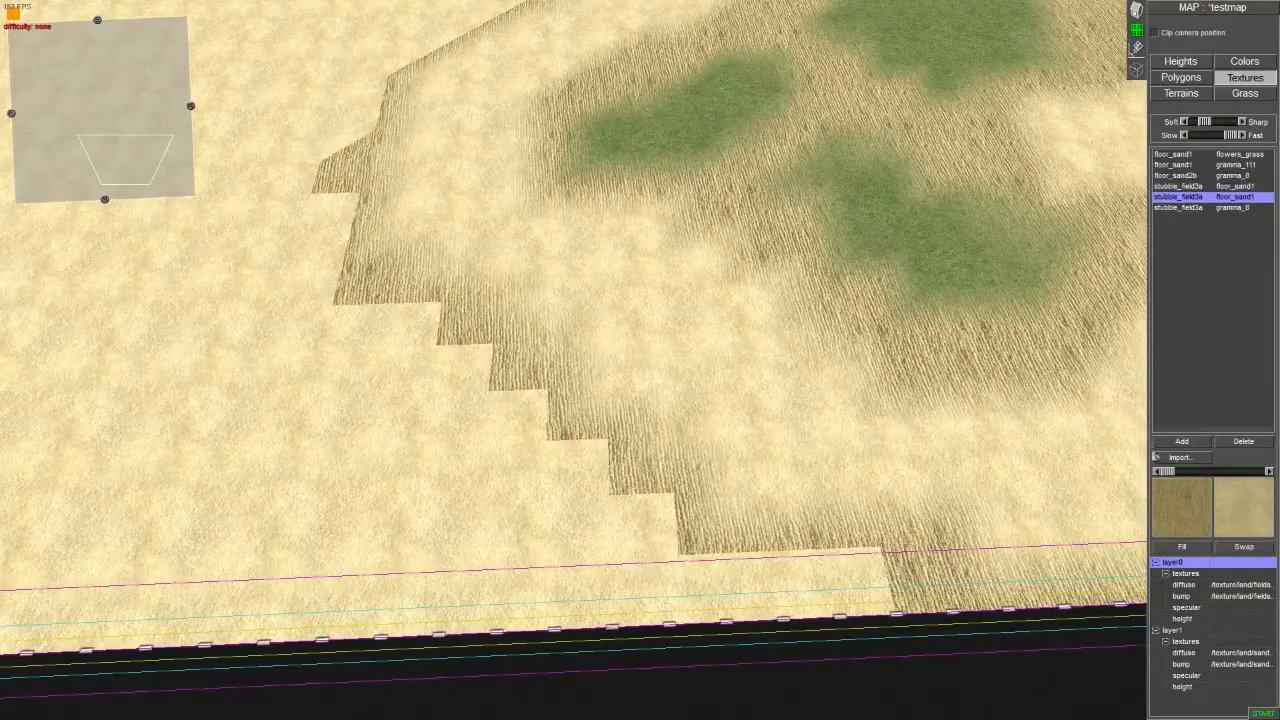
pyautogui.click(1179, 513)
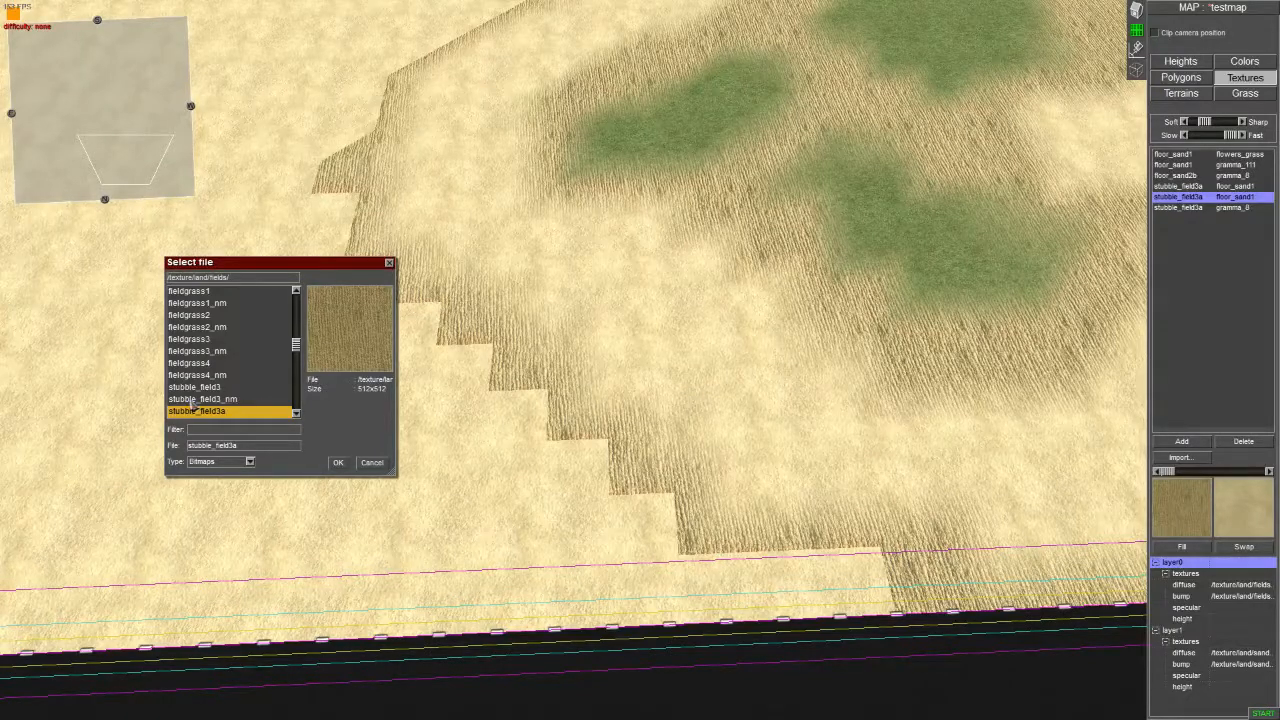
pyautogui.scroll(3, 205, 385)
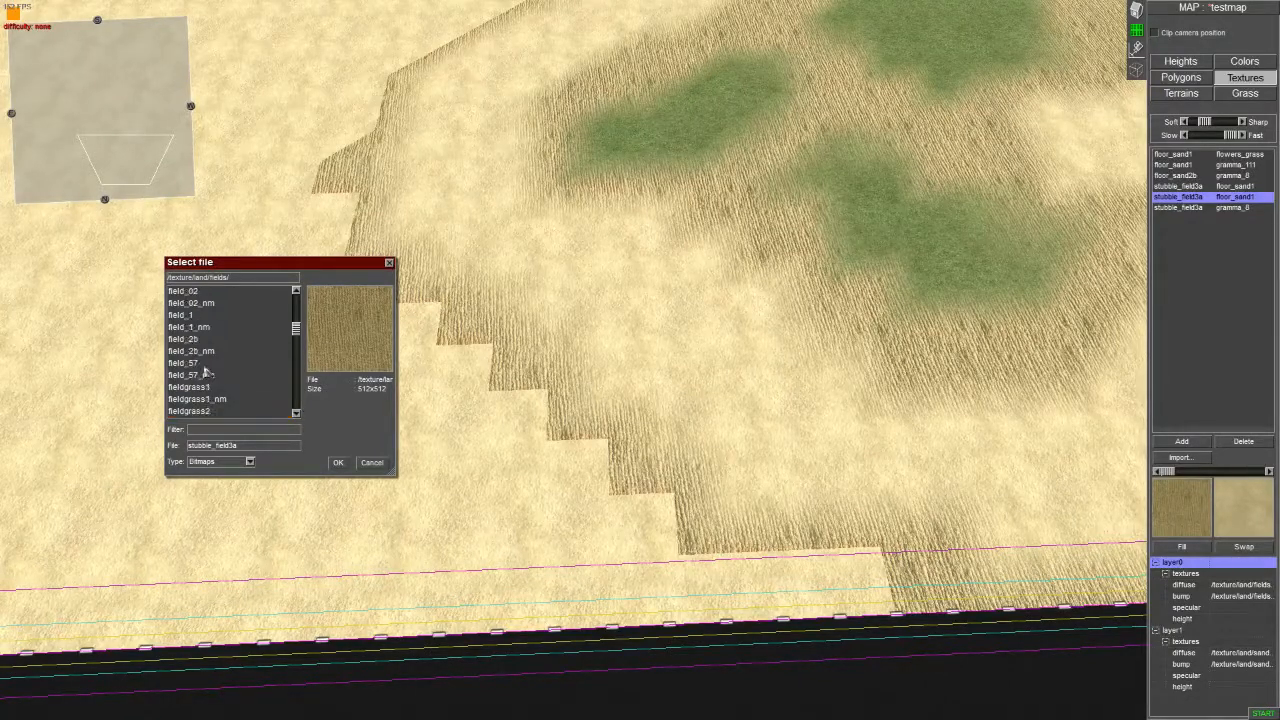
pyautogui.doubleClick(175, 290)
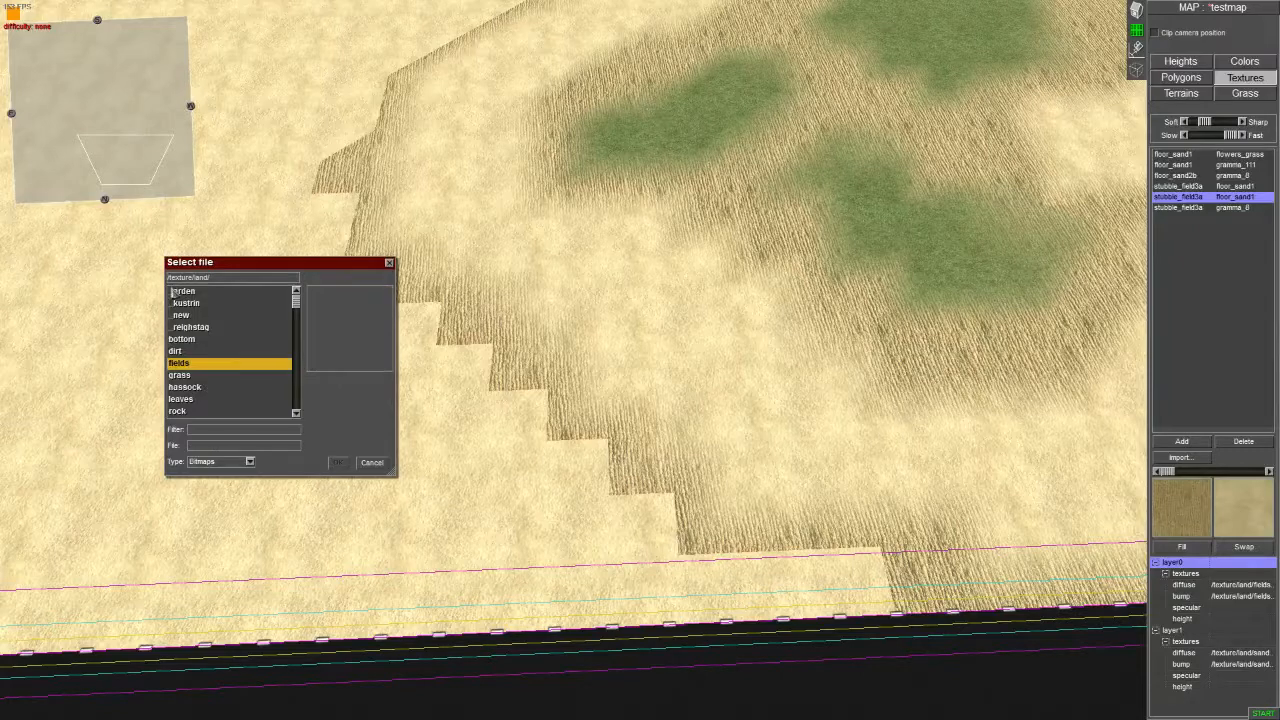
pyautogui.scroll(-2, 184, 387)
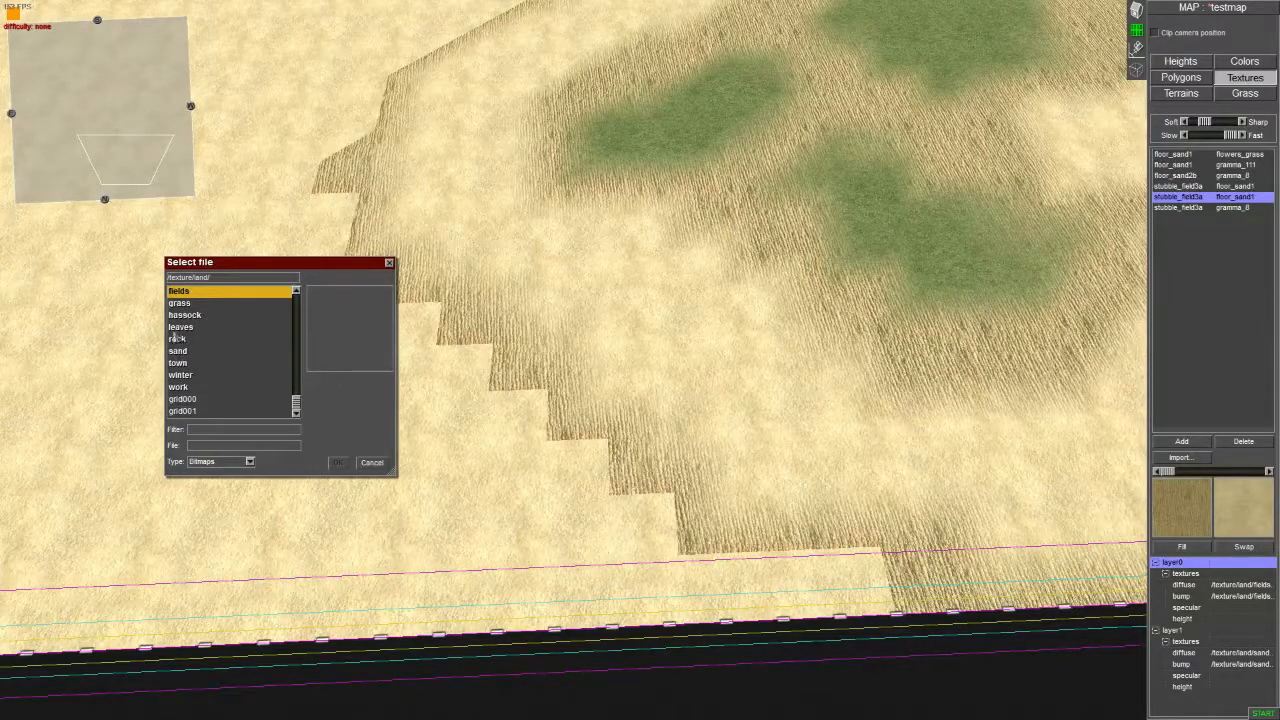
pyautogui.doubleClick(178, 352)
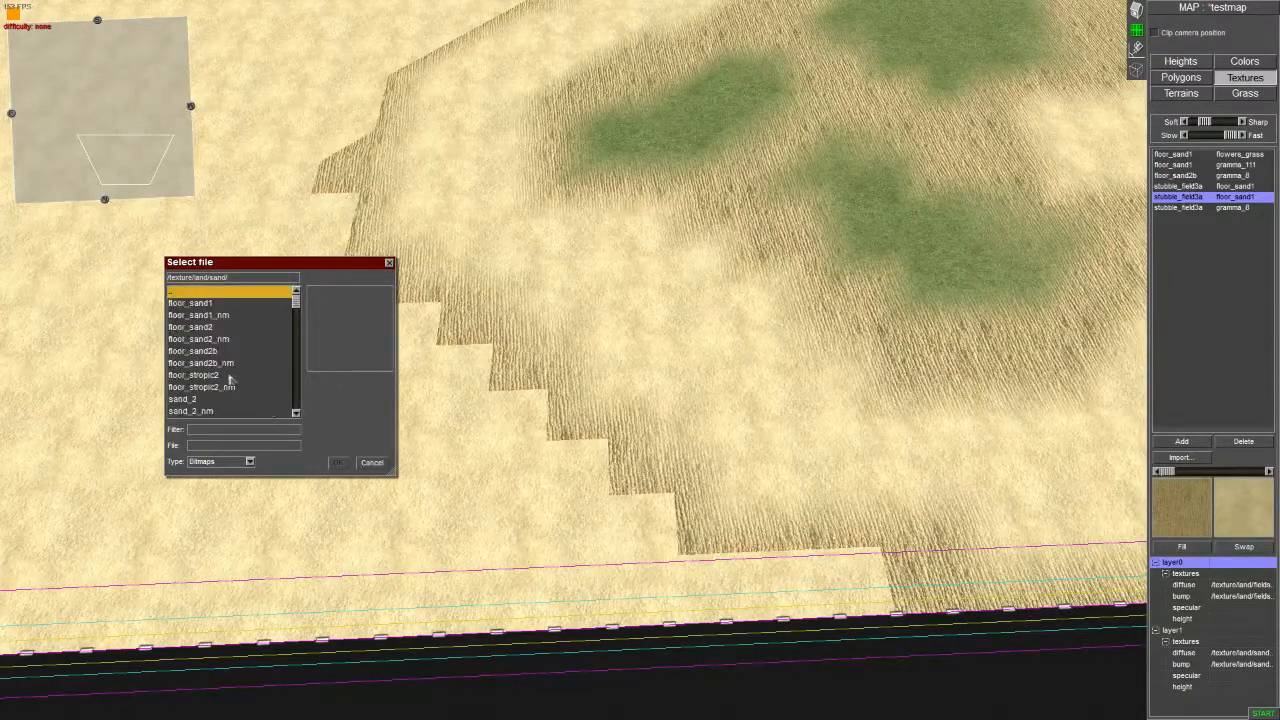
pyautogui.click(183, 304)
pyautogui.click(338, 462)
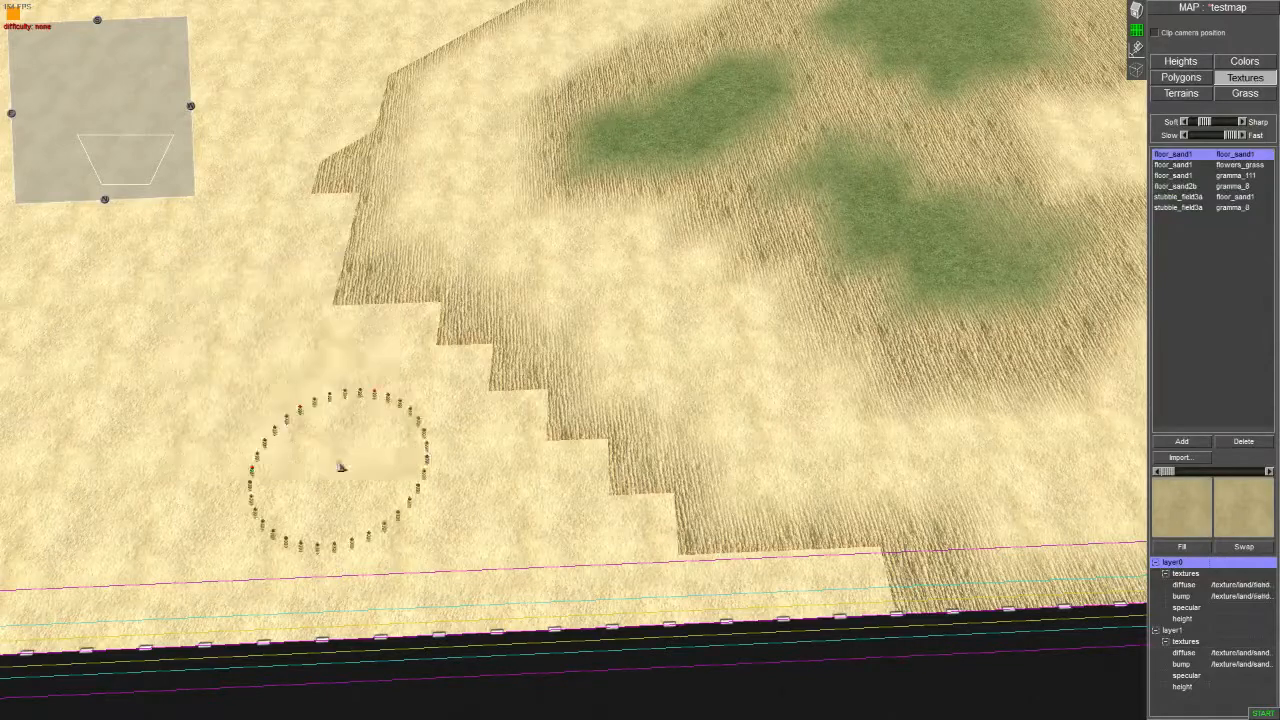
# Step: Paint the floor_sand1/floor_sand1 pair over the hard stubble edges around the field so only the soft blend remains
pyautogui.moveTo(429, 400)
pyautogui.mouseDown()
pyautogui.moveTo(463, 393)
pyautogui.moveTo(466, 357)
pyautogui.moveTo(520, 406)
pyautogui.moveTo(360, 240)
pyautogui.moveTo(399, 308)
pyautogui.moveTo(717, 523)
pyautogui.moveTo(1023, 580)
pyautogui.moveTo(780, 517)
pyautogui.moveTo(404, 547)
pyautogui.moveTo(796, 207)
pyautogui.moveTo(835, 81)
pyautogui.mouseUp()
pyautogui.press('Right')
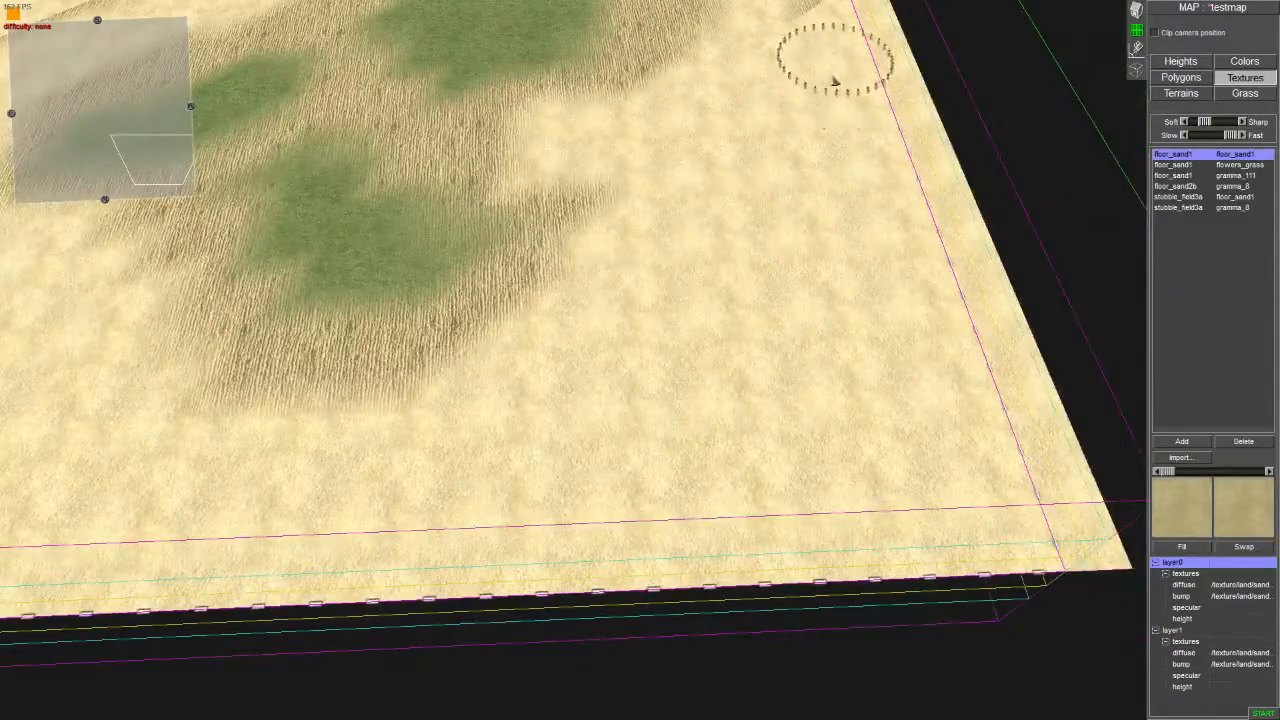
pyautogui.scroll(-3, 880, 30)
pyautogui.moveTo(894, 6); pyautogui.dragTo(852, 375, button='middle')
pyautogui.moveTo(852, 375); pyautogui.dragTo(757, 337)
pyautogui.moveTo(757, 337); pyautogui.dragTo(331, 417, button='middle')
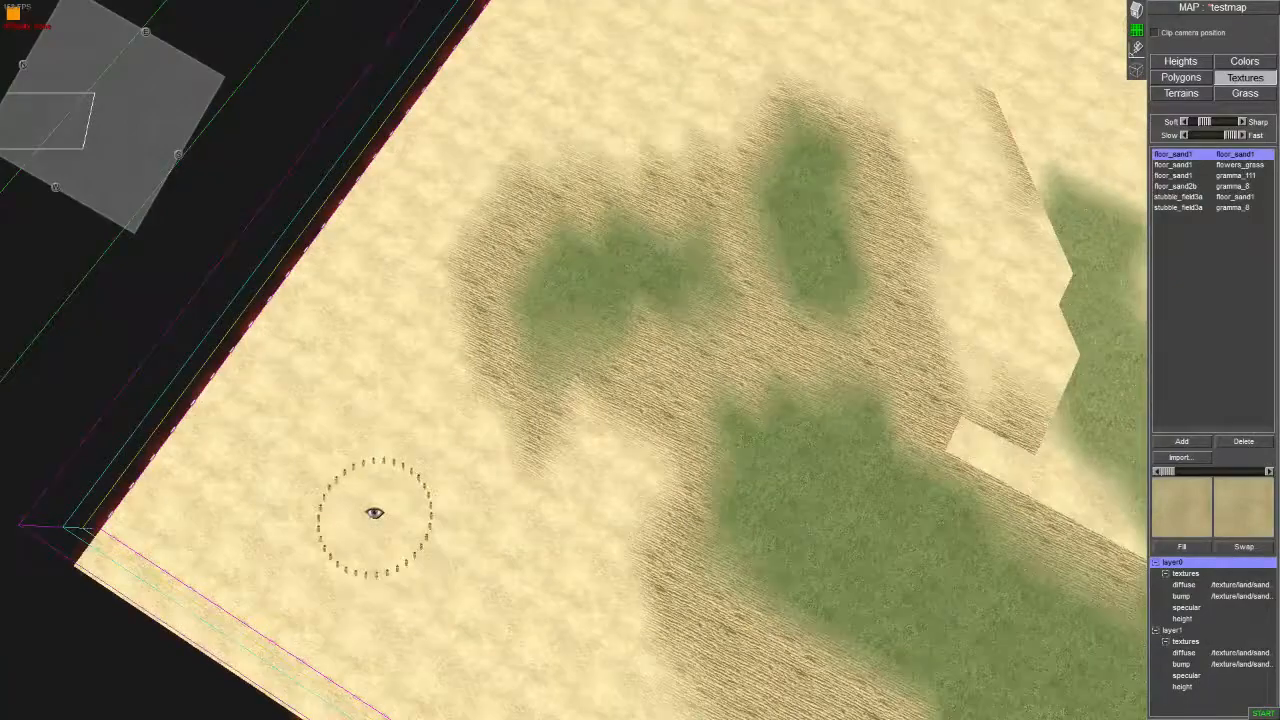
# Step: Select the floor_sand1/flowers_grass pair and paint flowers_grass over the empty sand in the map's corner
pyautogui.scroll(2, 375, 513)
pyautogui.moveTo(337, 520)
pyautogui.mouseDown(button='middle')
pyautogui.moveTo(471, 500)
pyautogui.moveTo(474, 460)
pyautogui.moveTo(486, 457)
pyautogui.moveTo(446, 589)
pyautogui.moveTo(551, 512)
pyautogui.mouseUp(button='middle')
pyautogui.click(1236, 165)
pyautogui.moveTo(522, 538)
pyautogui.mouseDown()
pyautogui.moveTo(671, 571)
pyautogui.moveTo(525, 666)
pyautogui.mouseUp()
pyautogui.moveTo(525, 666); pyautogui.dragTo(757, 646, button='right')
pyautogui.moveTo(757, 646)
pyautogui.mouseDown()
pyautogui.moveTo(685, 452)
pyautogui.moveTo(437, 506)
pyautogui.mouseUp()
pyautogui.moveTo(437, 506)
pyautogui.mouseDown(button='right')
pyautogui.moveTo(614, 443)
pyautogui.moveTo(686, 486)
pyautogui.moveTo(452, 630)
pyautogui.mouseUp(button='right')
pyautogui.moveTo(452, 630)
pyautogui.mouseDown()
pyautogui.moveTo(550, 610)
pyautogui.moveTo(849, 620)
pyautogui.moveTo(611, 471)
pyautogui.moveTo(705, 540)
pyautogui.moveTo(660, 540)
pyautogui.mouseUp()
# Step: Pick the sand pair beside the stubble field from the terrain and paint it up to the flowers_grass area
pyautogui.moveTo(660, 540); pyautogui.dragTo(740, 425, button='middle')
pyautogui.keyDown('ctrl'); pyautogui.click(819, 351); pyautogui.keyUp('ctrl')
pyautogui.moveTo(816, 350)
pyautogui.mouseDown()
pyautogui.moveTo(857, 357)
pyautogui.moveTo(851, 377)
pyautogui.moveTo(734, 357)
pyautogui.moveTo(802, 374)
pyautogui.moveTo(380, 343)
pyautogui.moveTo(777, 394)
pyautogui.moveTo(812, 518)
pyautogui.mouseUp()
# Step: Pick the floor_sand1/flowers_grass pair from the terrain and paint along the corner grass's edge to soften its transition into sand
pyautogui.keyDown('ctrl'); pyautogui.click(812, 518); pyautogui.keyUp('ctrl')
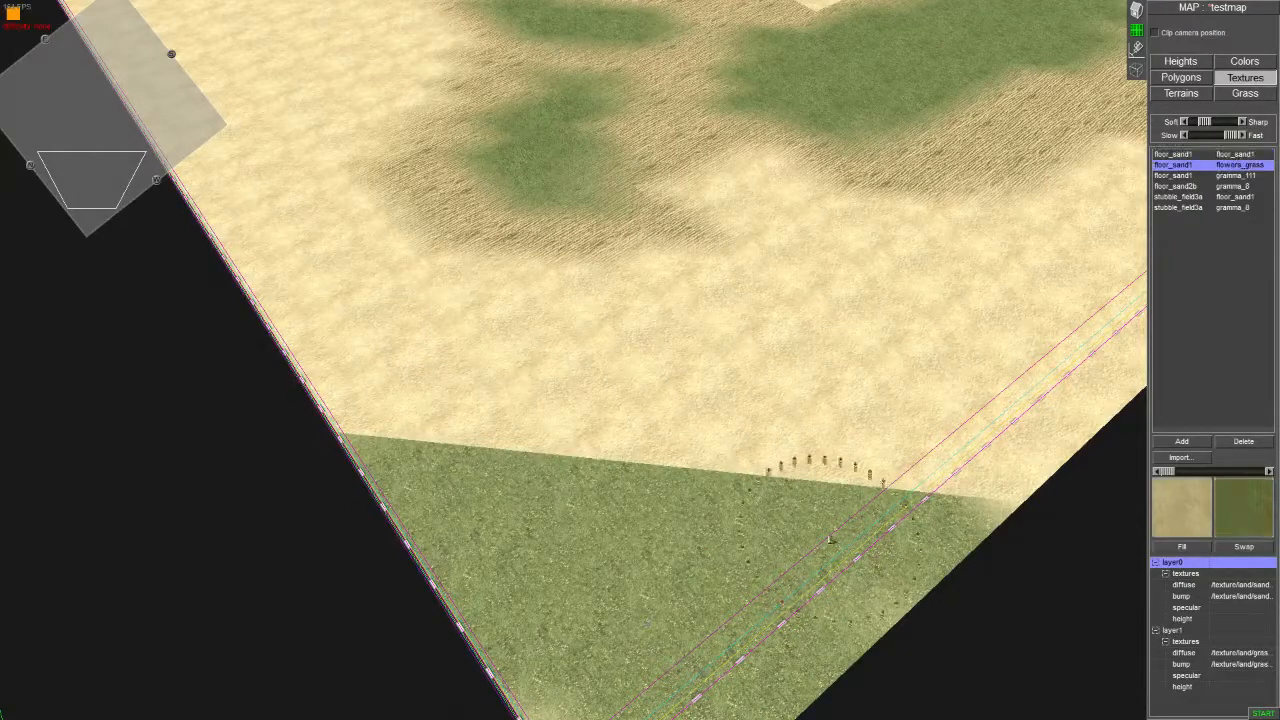
pyautogui.moveTo(911, 558)
pyautogui.mouseDown()
pyautogui.moveTo(940, 530)
pyautogui.moveTo(566, 520)
pyautogui.moveTo(363, 488)
pyautogui.mouseUp()
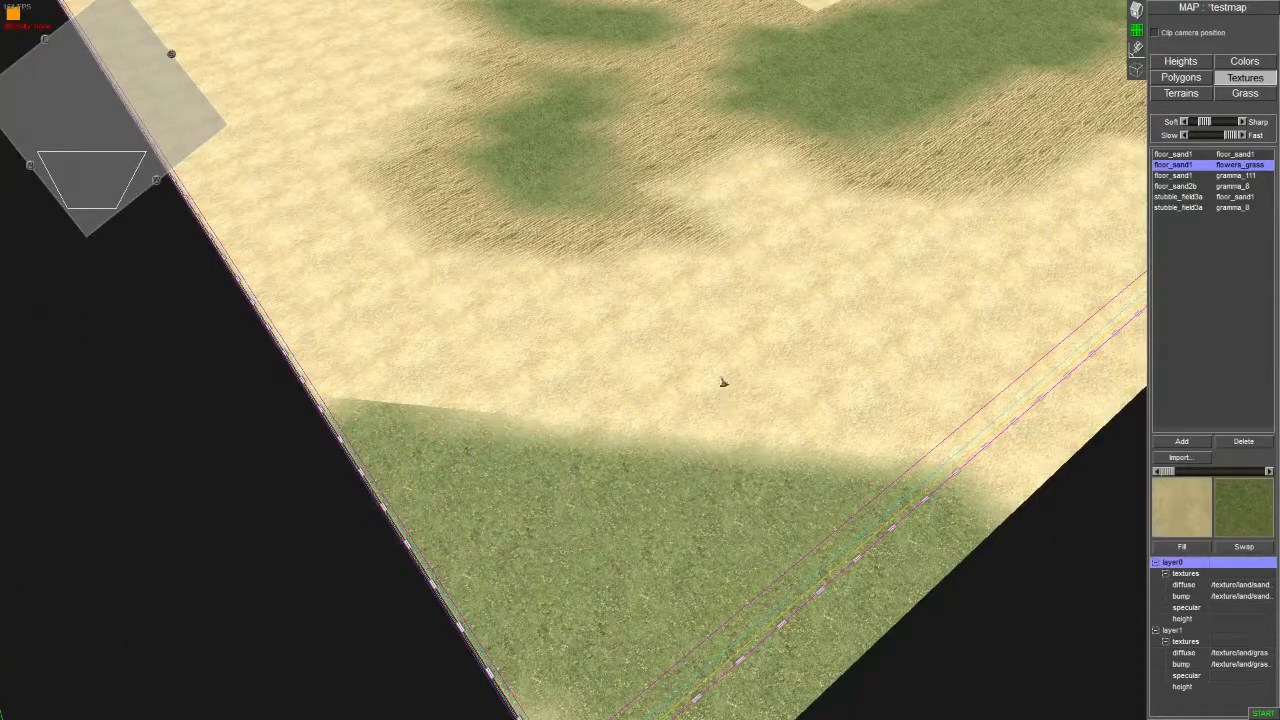
pyautogui.moveTo(660, 518)
pyautogui.mouseDown()
pyautogui.moveTo(765, 500)
pyautogui.moveTo(612, 448)
pyautogui.moveTo(730, 450)
pyautogui.moveTo(900, 535)
pyautogui.mouseUp()
pyautogui.moveTo(618, 480)
pyautogui.mouseDown(button='middle')
pyautogui.moveTo(394, 703)
pyautogui.moveTo(602, 488)
pyautogui.mouseUp(button='middle')
pyautogui.moveTo(602, 488); pyautogui.dragTo(412, 473)
pyautogui.moveTo(470, 265)
pyautogui.mouseDown(button='middle')
pyautogui.moveTo(569, 373)
pyautogui.moveTo(761, 380)
pyautogui.mouseUp(button='middle')
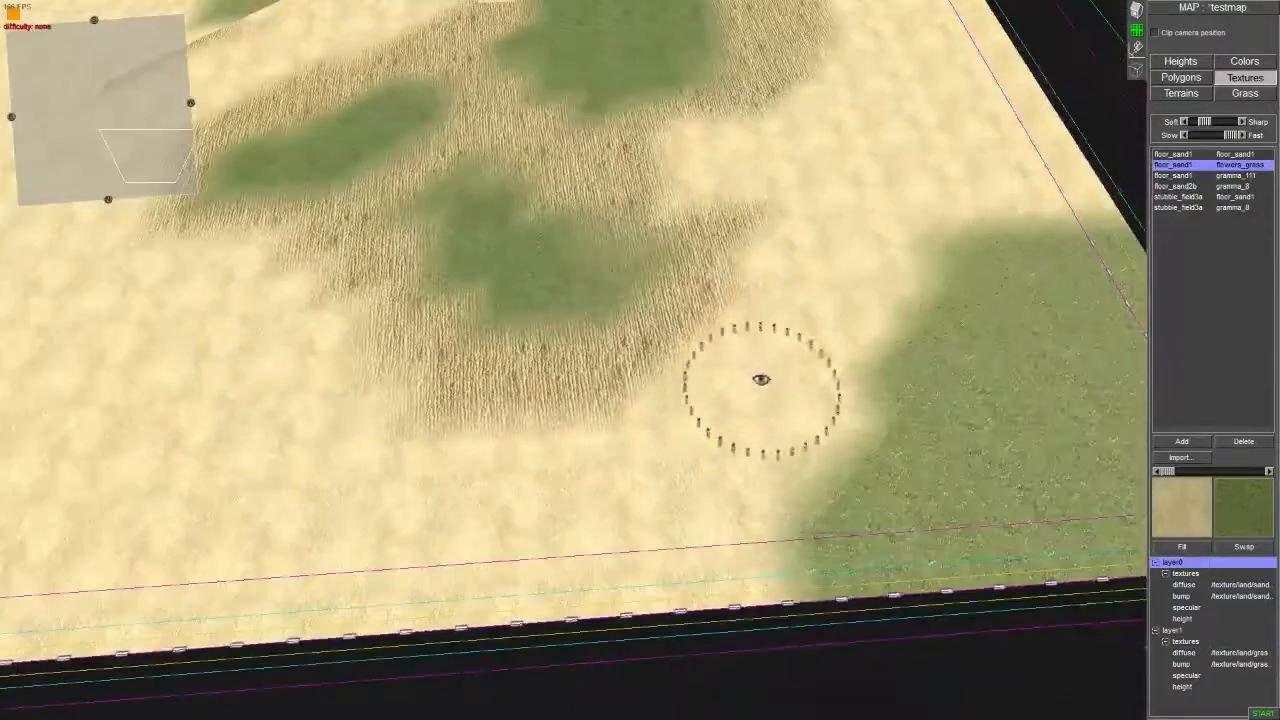
pyautogui.moveTo(1042, 413); pyautogui.dragTo(631, 362, button='middle')
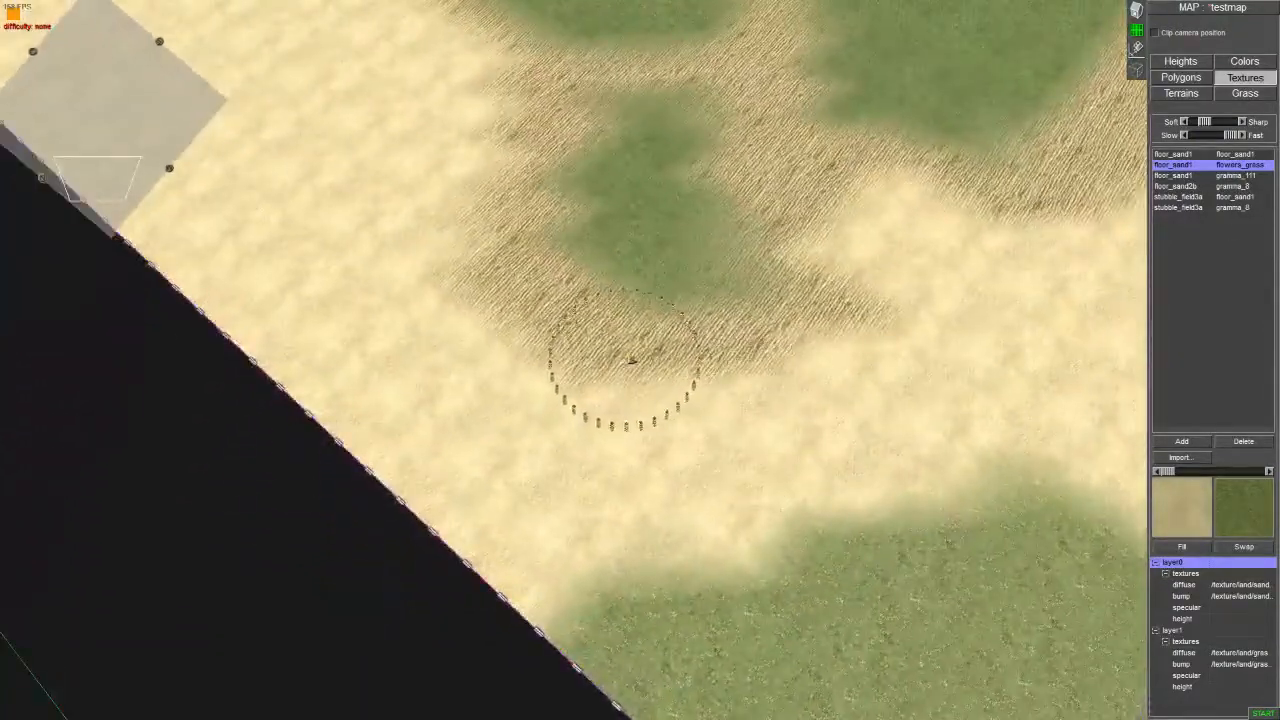
# Step: Sample the stubble field, its grass patch, the bare sand and the corner grass to check which texture pair each area uses
pyautogui.keyDown('ctrl'); pyautogui.click(598, 343); pyautogui.keyUp('ctrl')
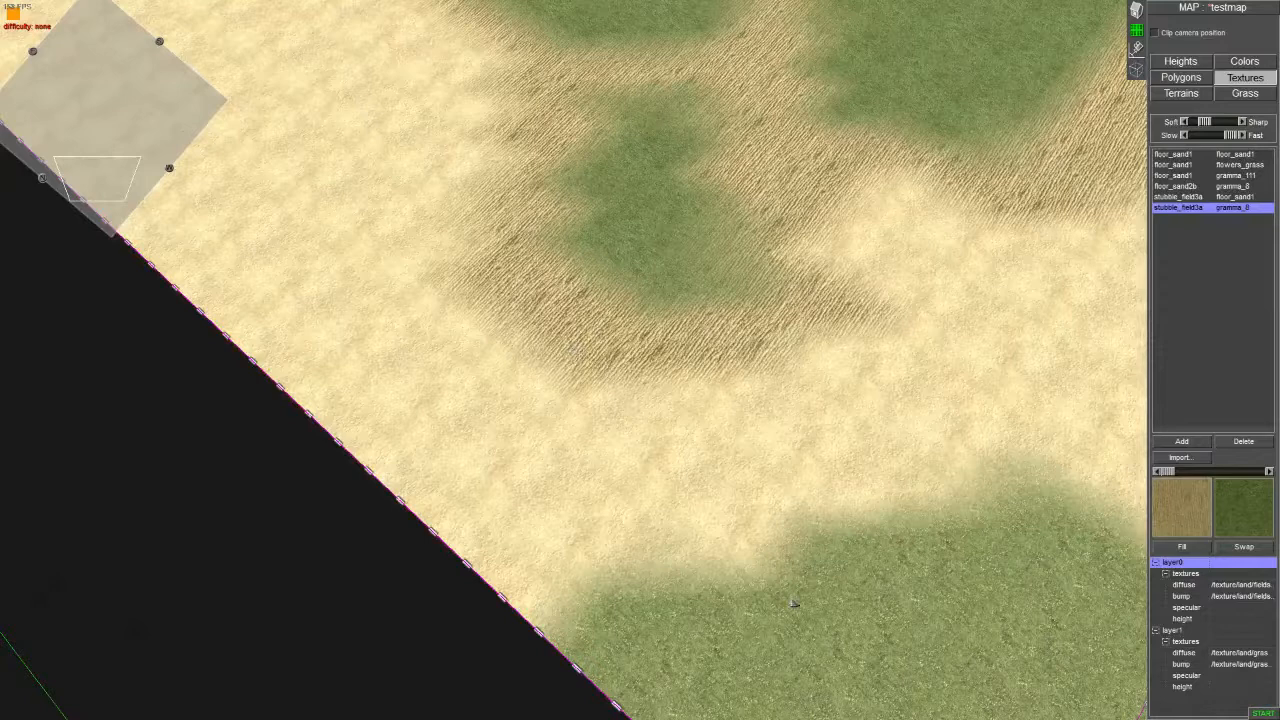
pyautogui.keyDown('ctrl'); pyautogui.click(873, 651); pyautogui.keyUp('ctrl')
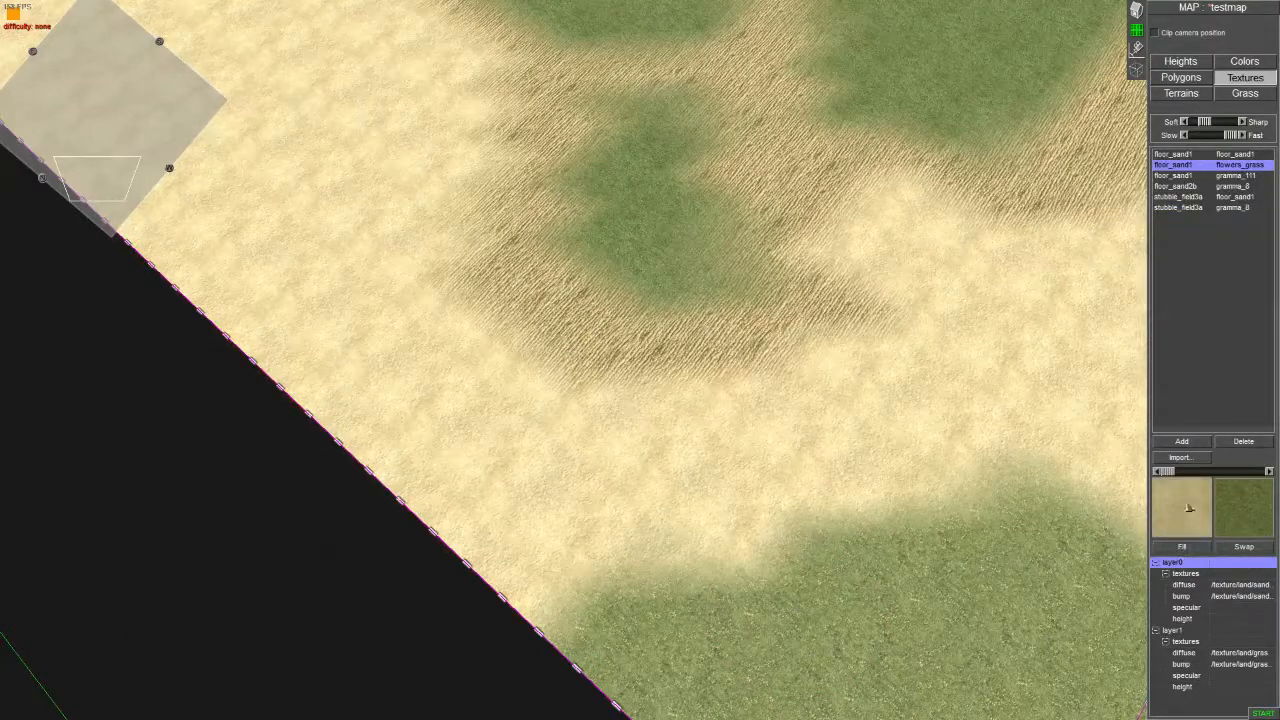
pyautogui.keyDown('ctrl'); pyautogui.click(827, 482); pyautogui.keyUp('ctrl')
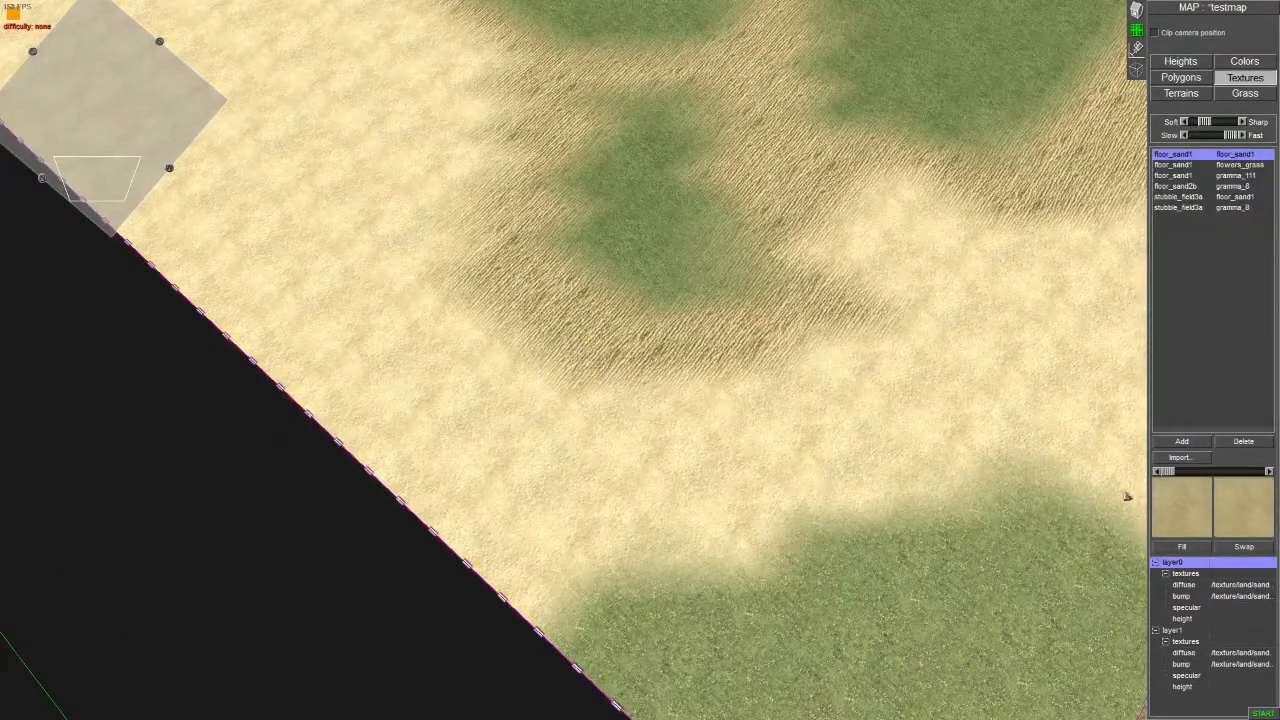
pyautogui.keyDown('ctrl'); pyautogui.click(730, 408); pyautogui.keyUp('ctrl')
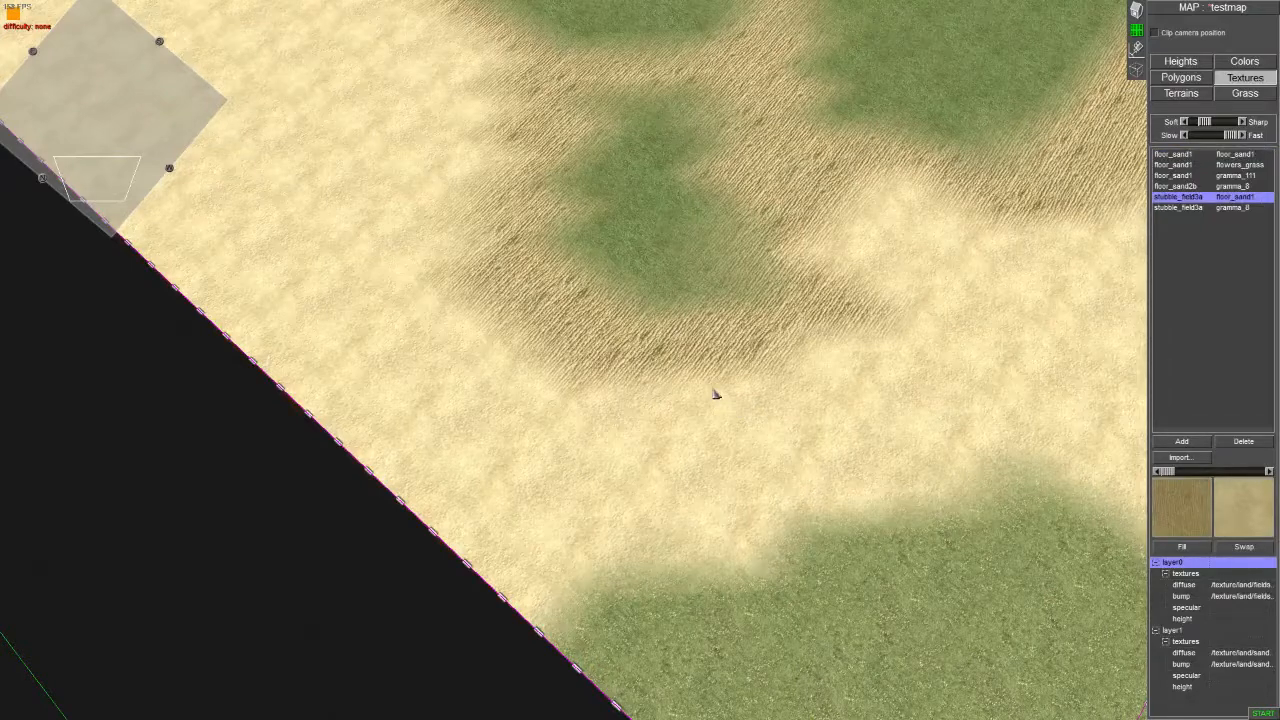
pyautogui.keyDown('ctrl'); pyautogui.click(684, 302); pyautogui.keyUp('ctrl')
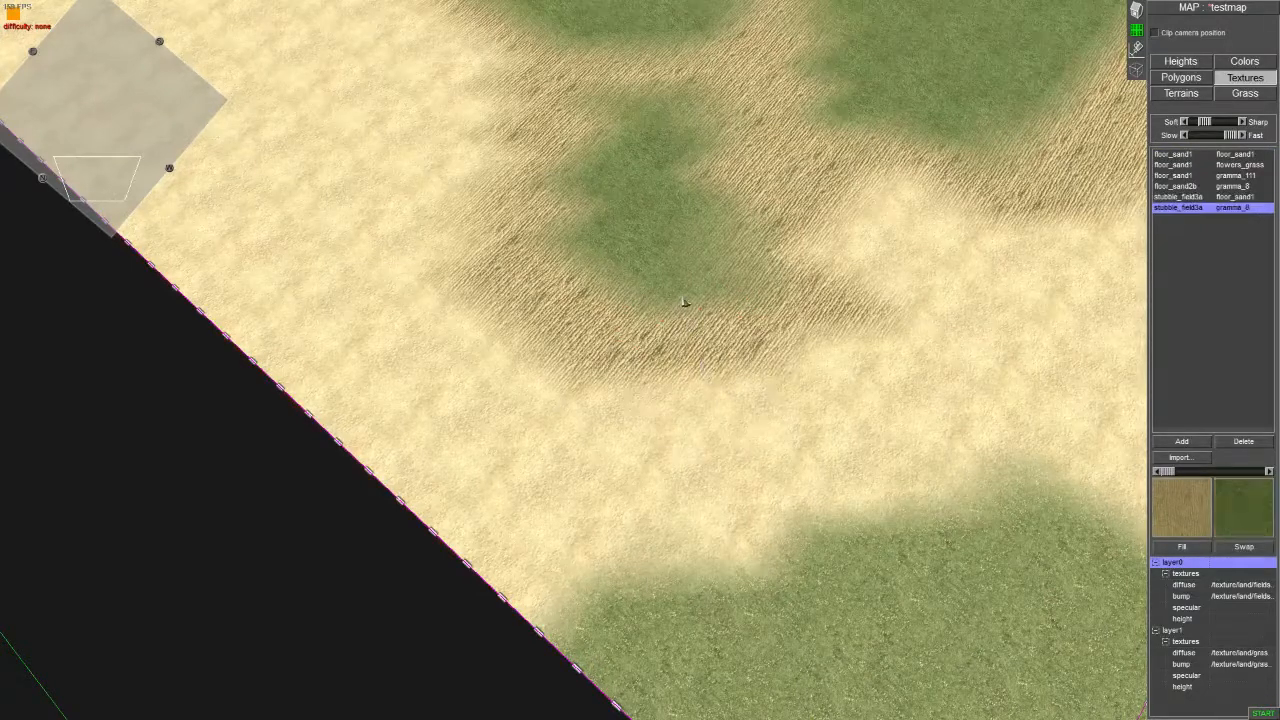
pyautogui.moveTo(655, 306); pyautogui.dragTo(650, 248, button='middle')
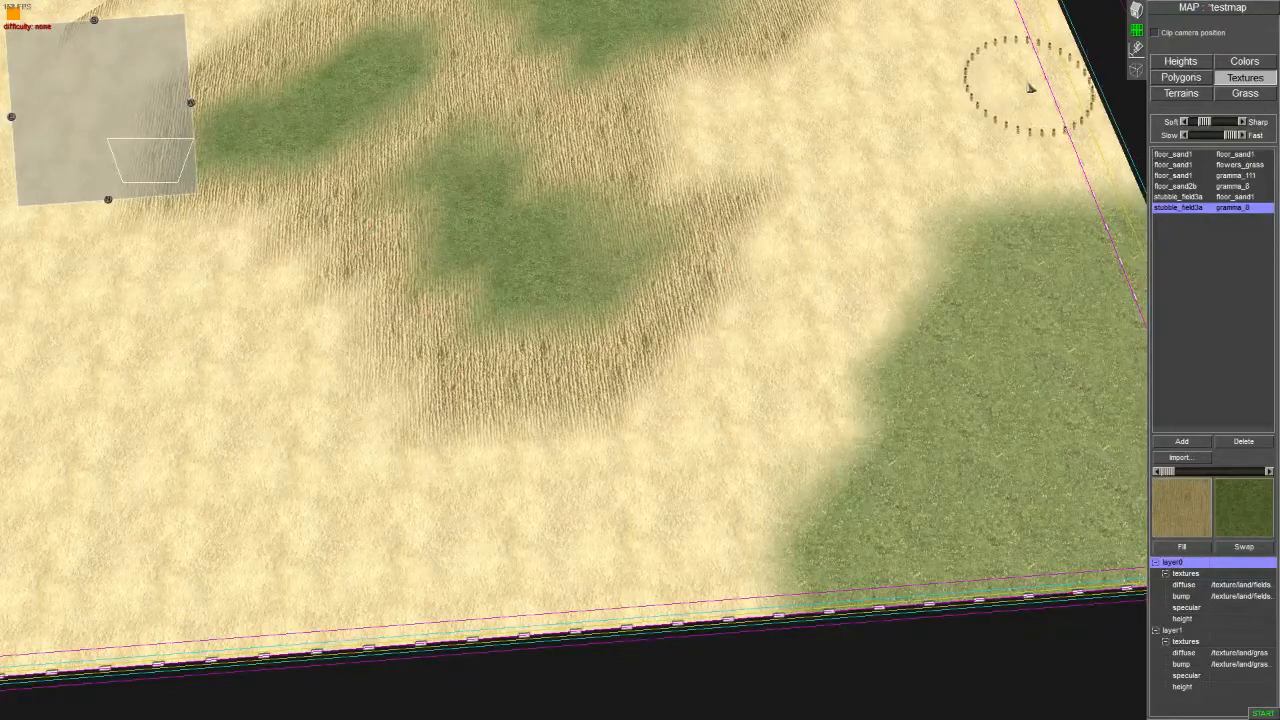
# Step: Show the terrain's wireframe mesh and focus on the sand strip between the stubble field and the corner grass
pyautogui.hotkey('ctrl', 'w')
pyautogui.hotkey('ctrl', 'w')
pyautogui.scroll(3, 740, 397)
pyautogui.moveTo(740, 400); pyautogui.dragTo(384, 535, button='right')
pyautogui.moveTo(384, 535); pyautogui.dragTo(463, 534, button='middle')
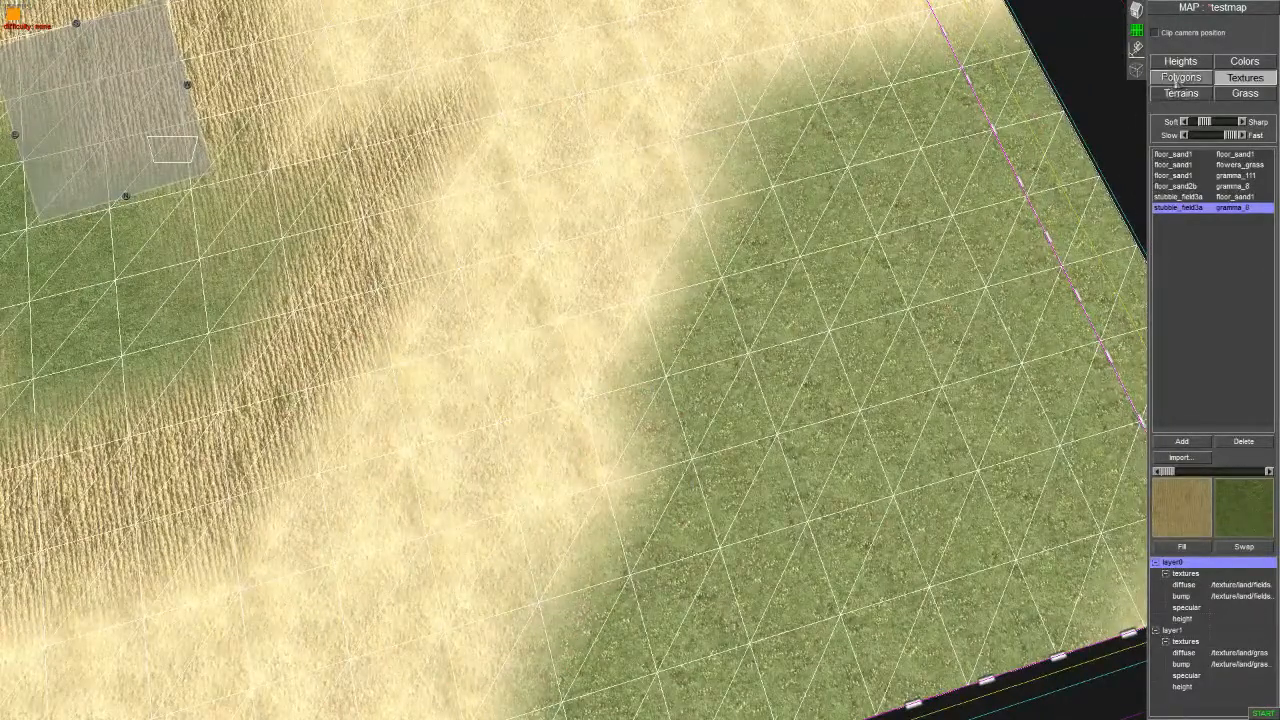
# Step: Subdivide the terrain polygons with a brush stroke along the sand strip between the stubble field and the corner grass
pyautogui.click(1181, 78)
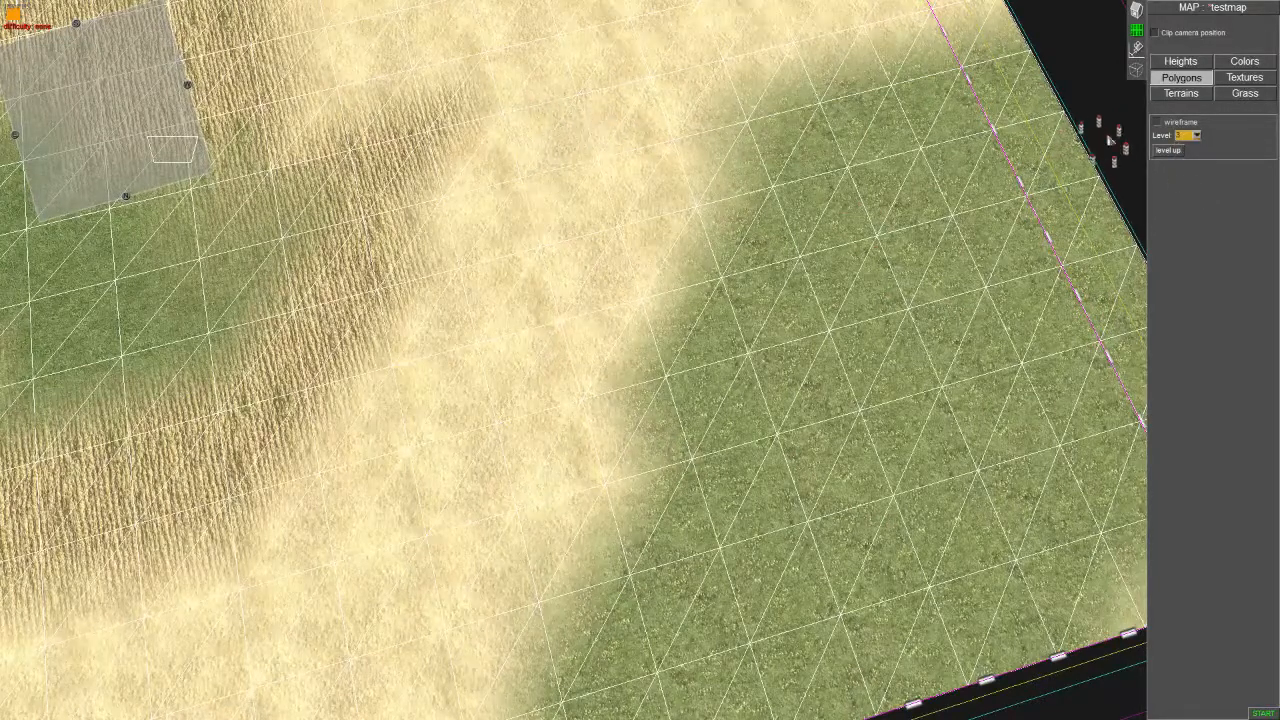
pyautogui.press('+')
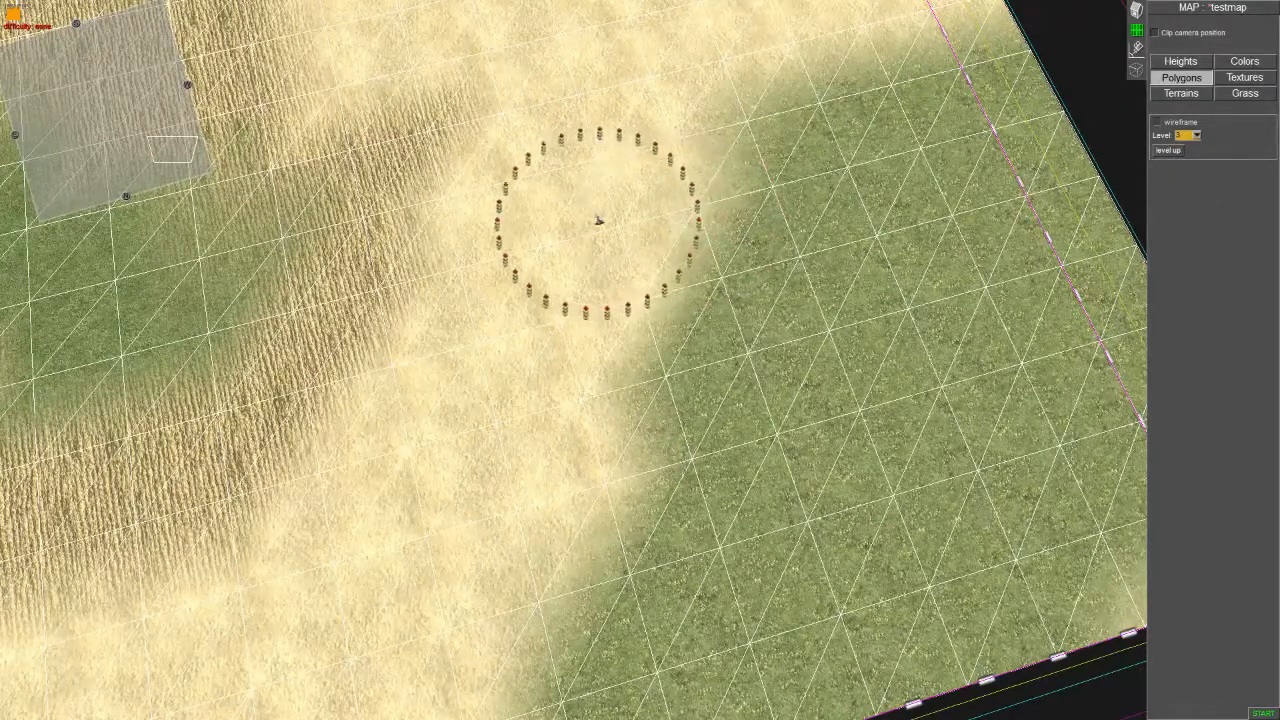
pyautogui.press('-')
pyautogui.press('-')
pyautogui.press('-')
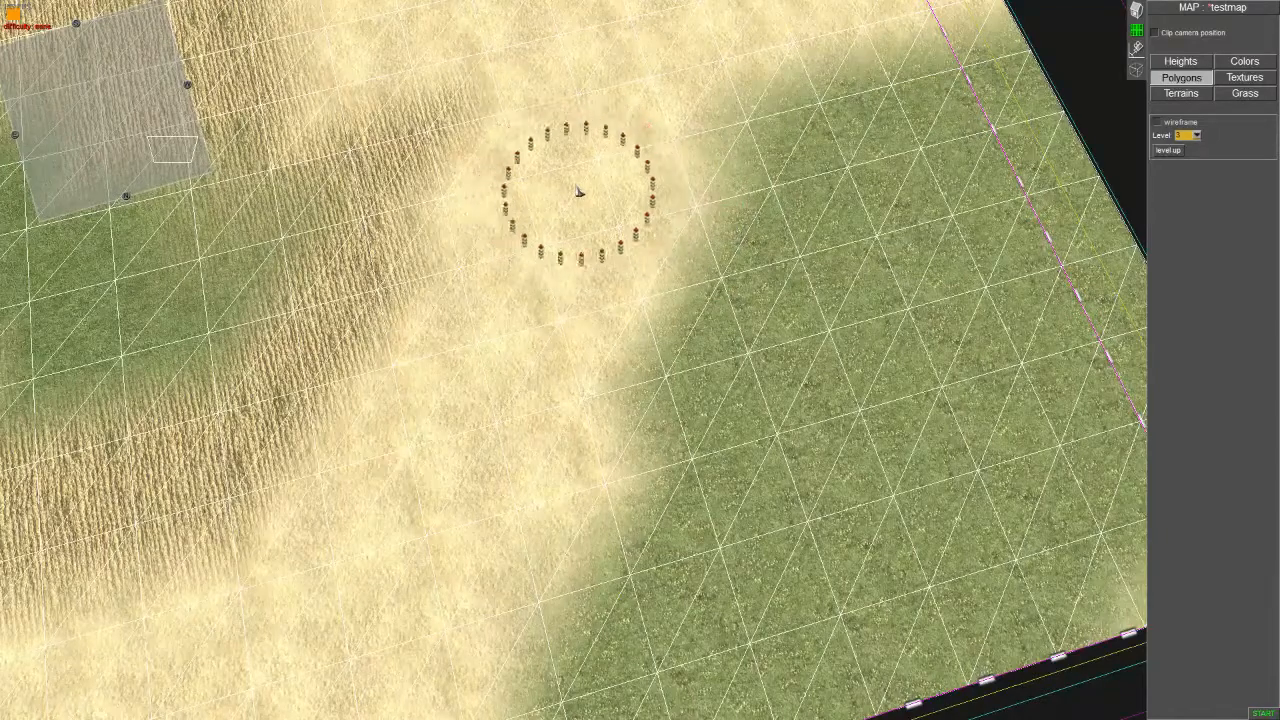
pyautogui.press('+')
pyautogui.press('+')
pyautogui.press('+')
pyautogui.click(598, 165)
pyautogui.moveTo(598, 165)
pyautogui.mouseDown()
pyautogui.moveTo(366, 603)
pyautogui.moveTo(77, 626)
pyautogui.mouseUp()
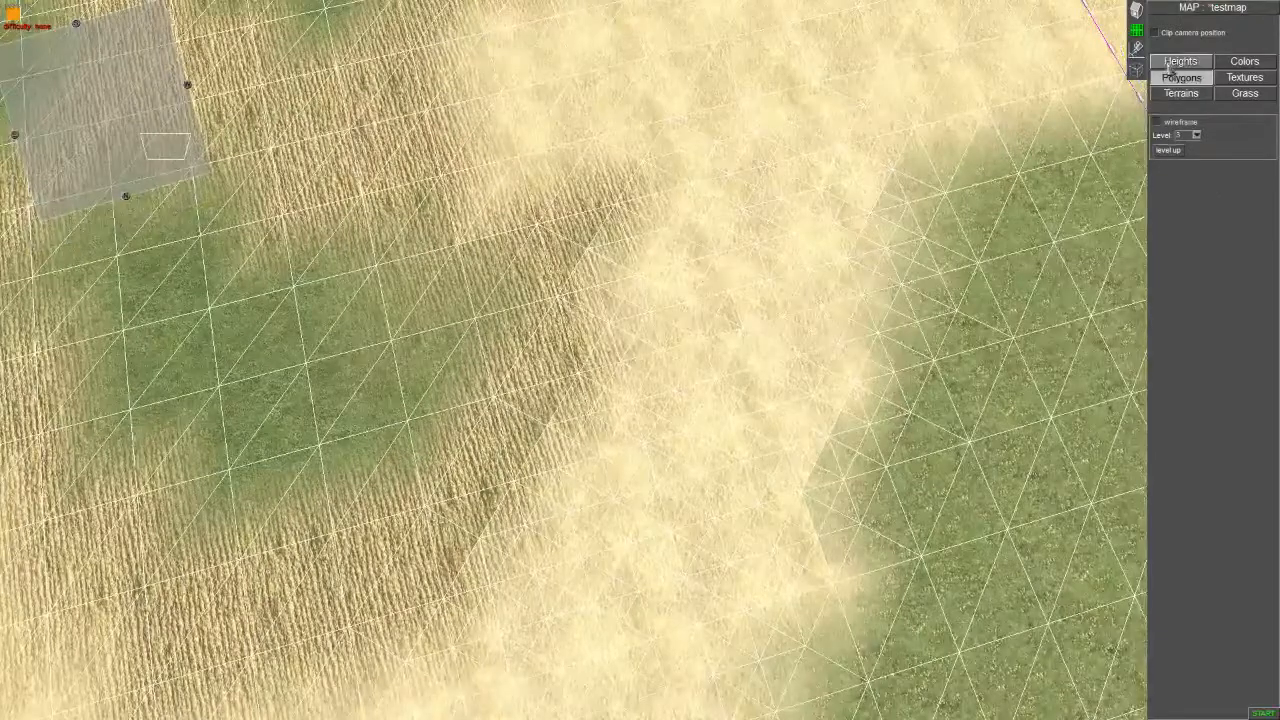
# Step: Paint the floor_sand1/flowers_grass pair along the corner grass's edge over the subdivided mesh
pyautogui.click(1172, 63)
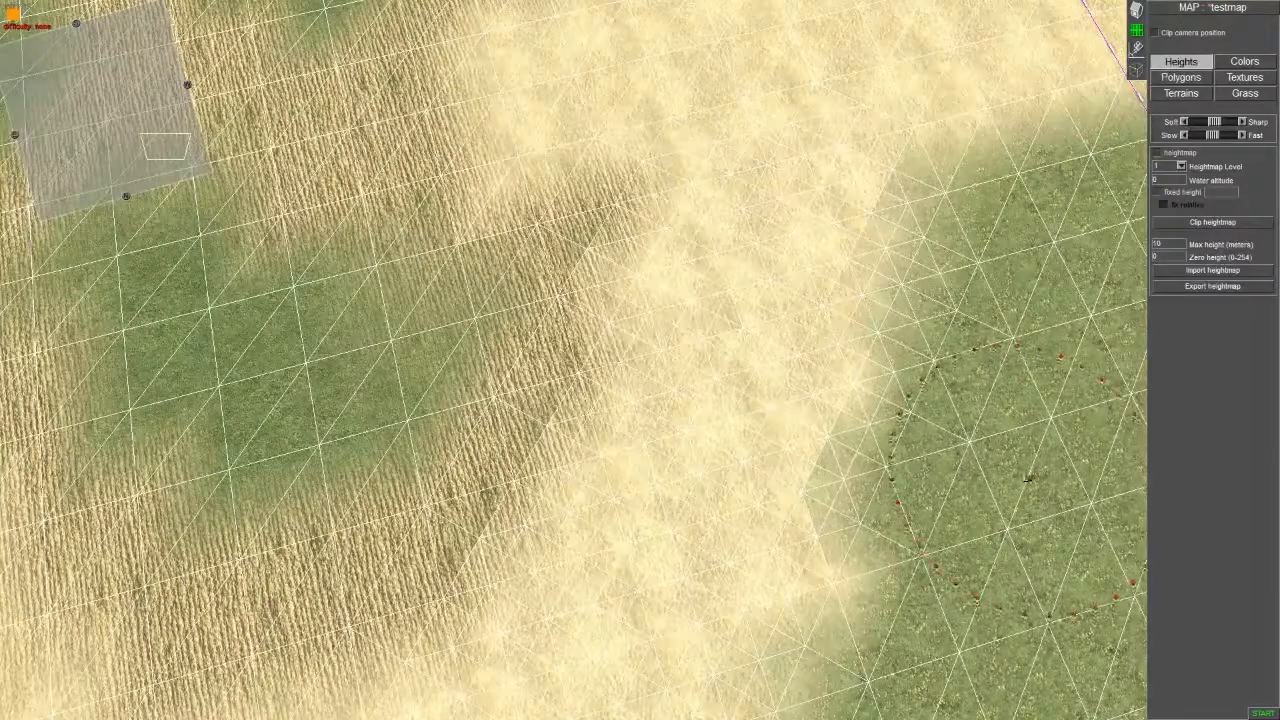
pyautogui.click(1244, 78)
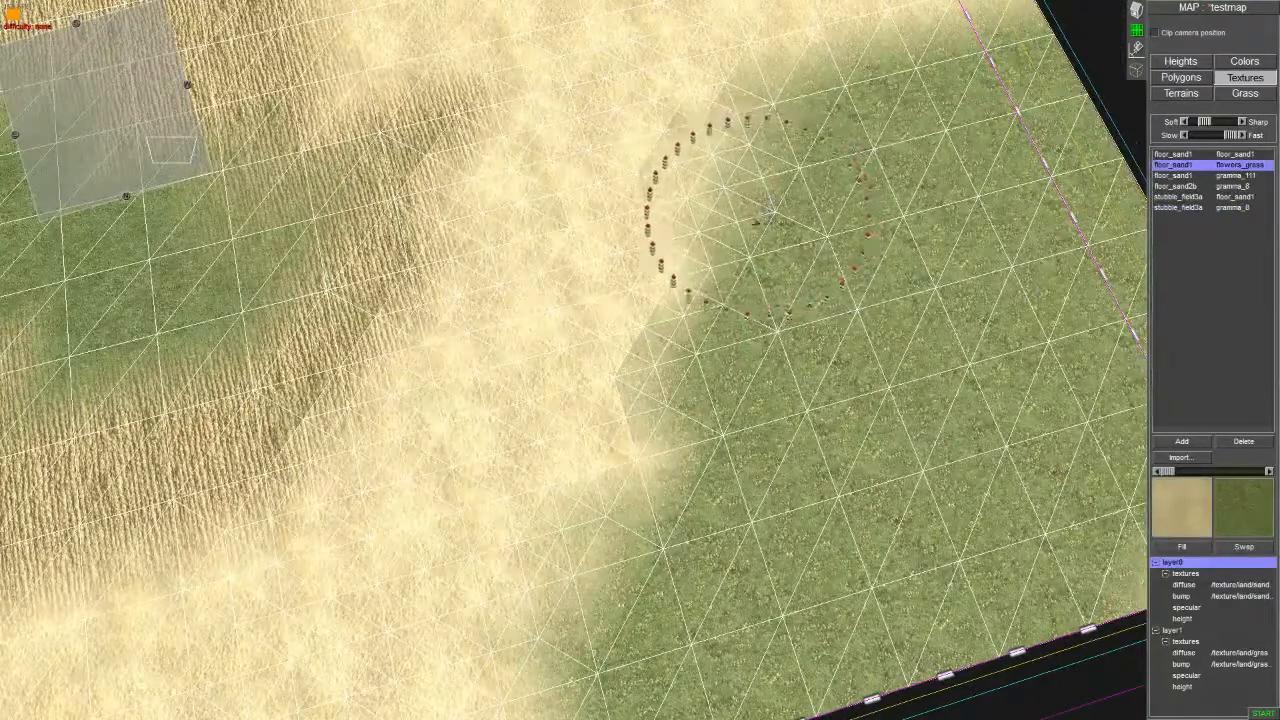
pyautogui.click(748, 217)
pyautogui.moveTo(748, 217)
pyautogui.mouseDown()
pyautogui.moveTo(705, 260)
pyautogui.moveTo(600, 565)
pyautogui.moveTo(577, 537)
pyautogui.moveTo(690, 370)
pyautogui.moveTo(705, 290)
pyautogui.moveTo(515, 610)
pyautogui.moveTo(602, 407)
pyautogui.mouseUp()
pyautogui.moveTo(500, 354)
pyautogui.mouseDown(button='middle')
pyautogui.moveTo(446, 363)
pyautogui.moveTo(452, 385)
pyautogui.mouseUp(button='middle')
# Step: Pick the stubble_field3a/gramma_8 pair from the terrain and paint it over the stubble field's edge into the sand strip
pyautogui.keyDown('ctrl'); pyautogui.click(470, 379); pyautogui.keyUp('ctrl')
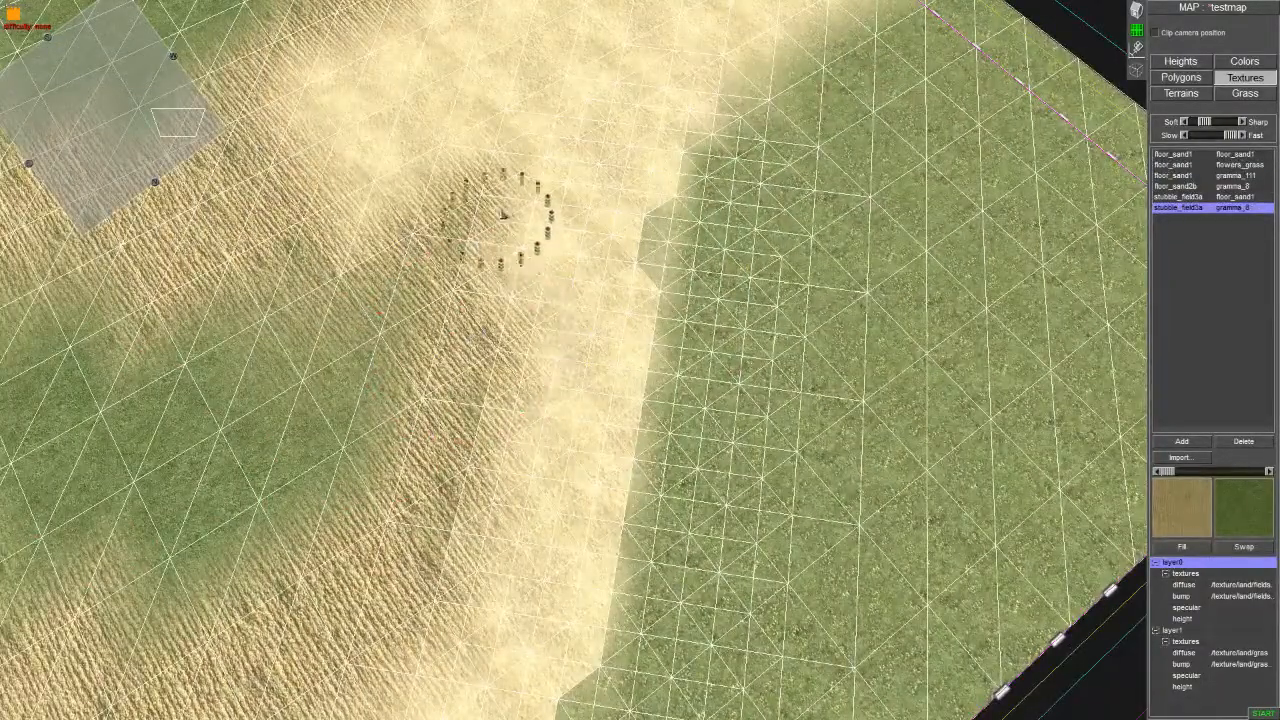
pyautogui.click(520, 250)
pyautogui.moveTo(488, 325)
pyautogui.mouseDown()
pyautogui.moveTo(500, 262)
pyautogui.moveTo(490, 200)
pyautogui.moveTo(440, 135)
pyautogui.moveTo(515, 292)
pyautogui.moveTo(465, 542)
pyautogui.moveTo(435, 604)
pyautogui.mouseUp()
pyautogui.press('Up')
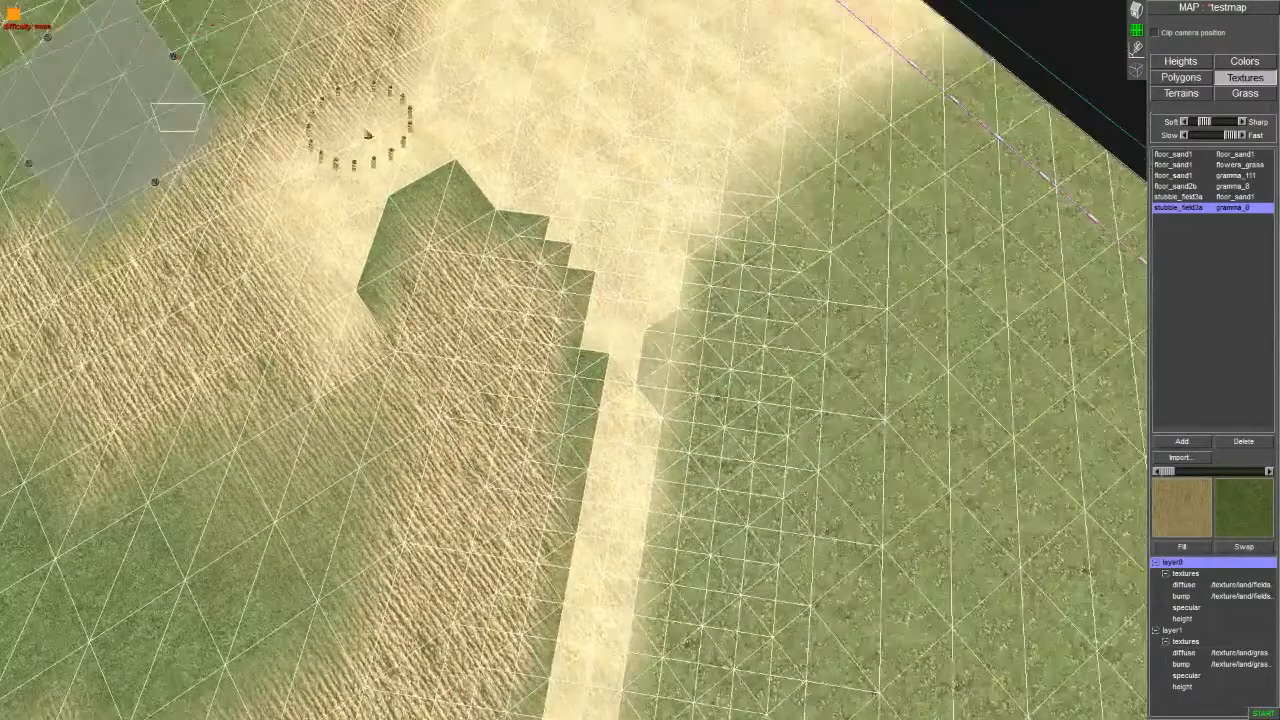
# Step: Cover the hard green edges with the floor_sand1/floor_sand1 pair and soften the stubble border with the stubble_field3a/floor_sand1 pair
pyautogui.click(617, 491)
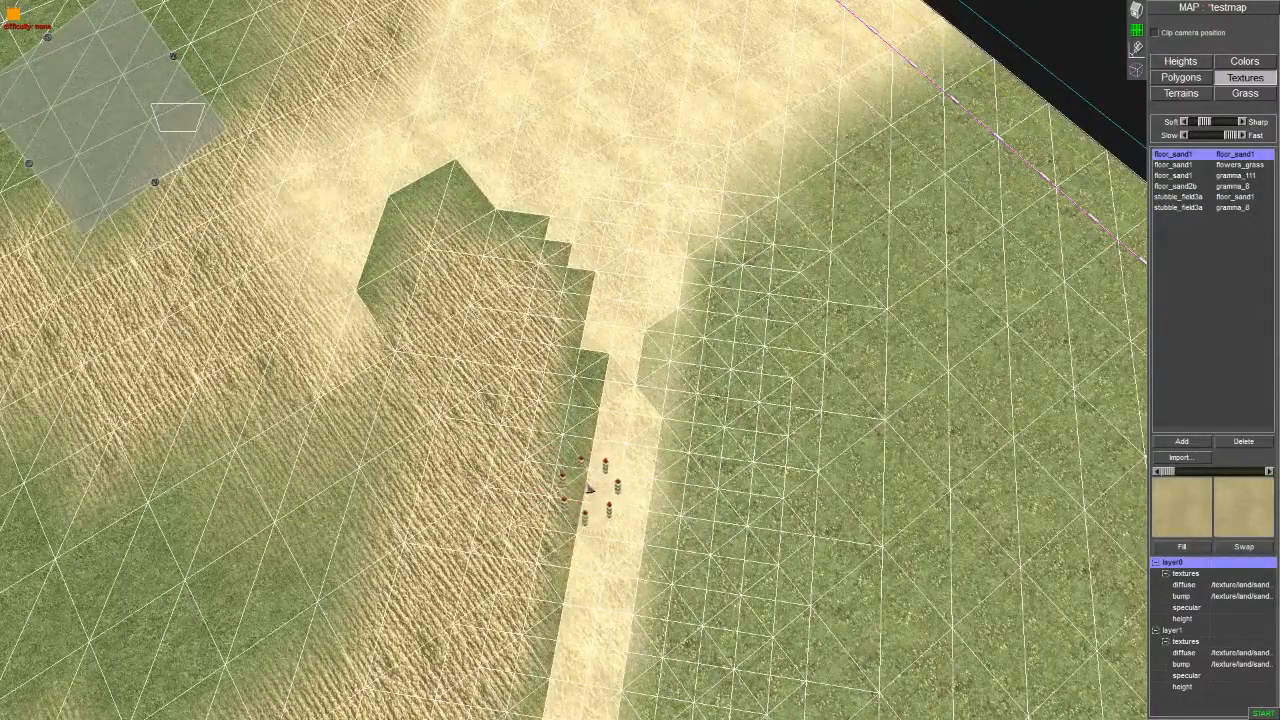
pyautogui.moveTo(590, 489); pyautogui.dragTo(585, 487)
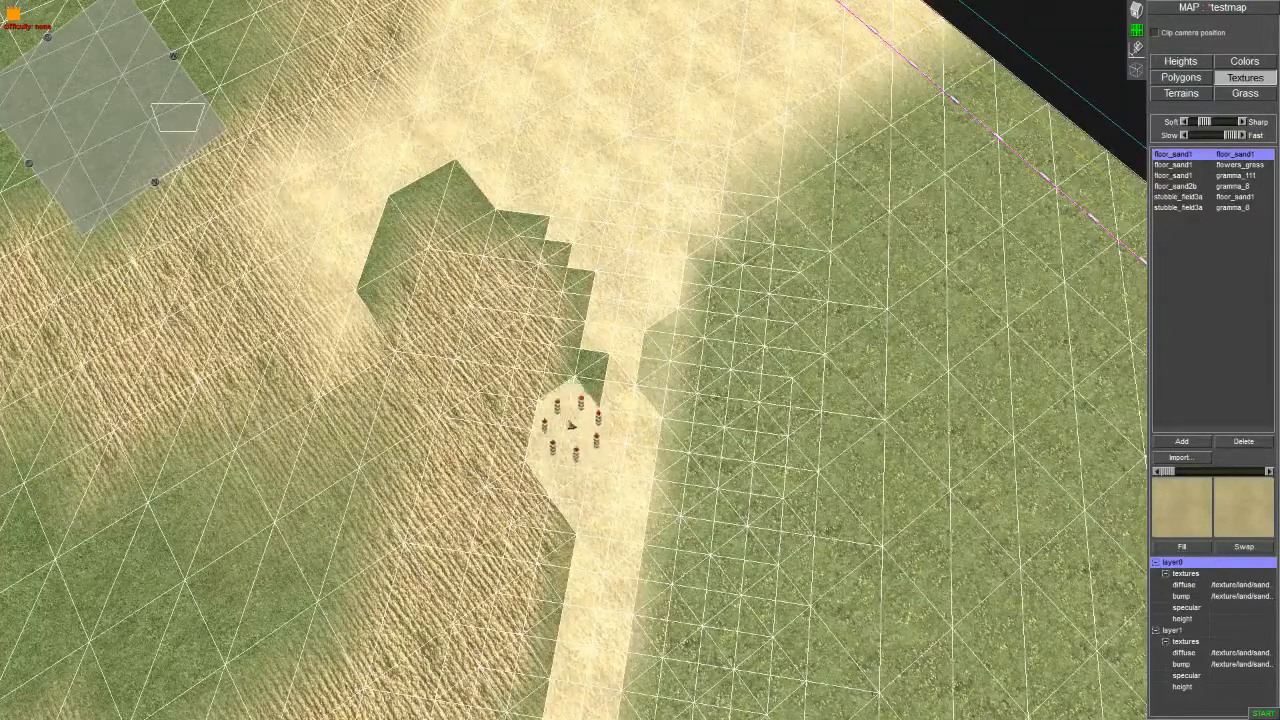
pyautogui.click(372, 221)
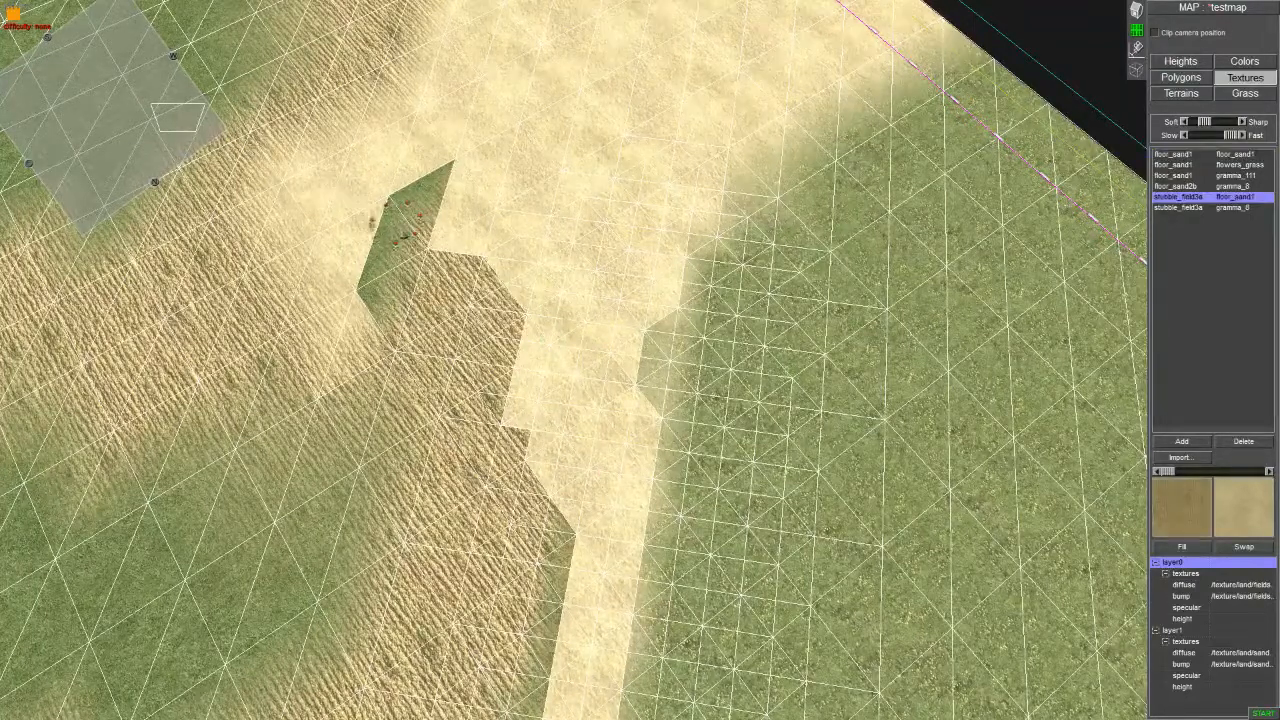
pyautogui.moveTo(531, 360)
pyautogui.mouseDown()
pyautogui.moveTo(537, 294)
pyautogui.moveTo(557, 466)
pyautogui.moveTo(537, 632)
pyautogui.mouseUp()
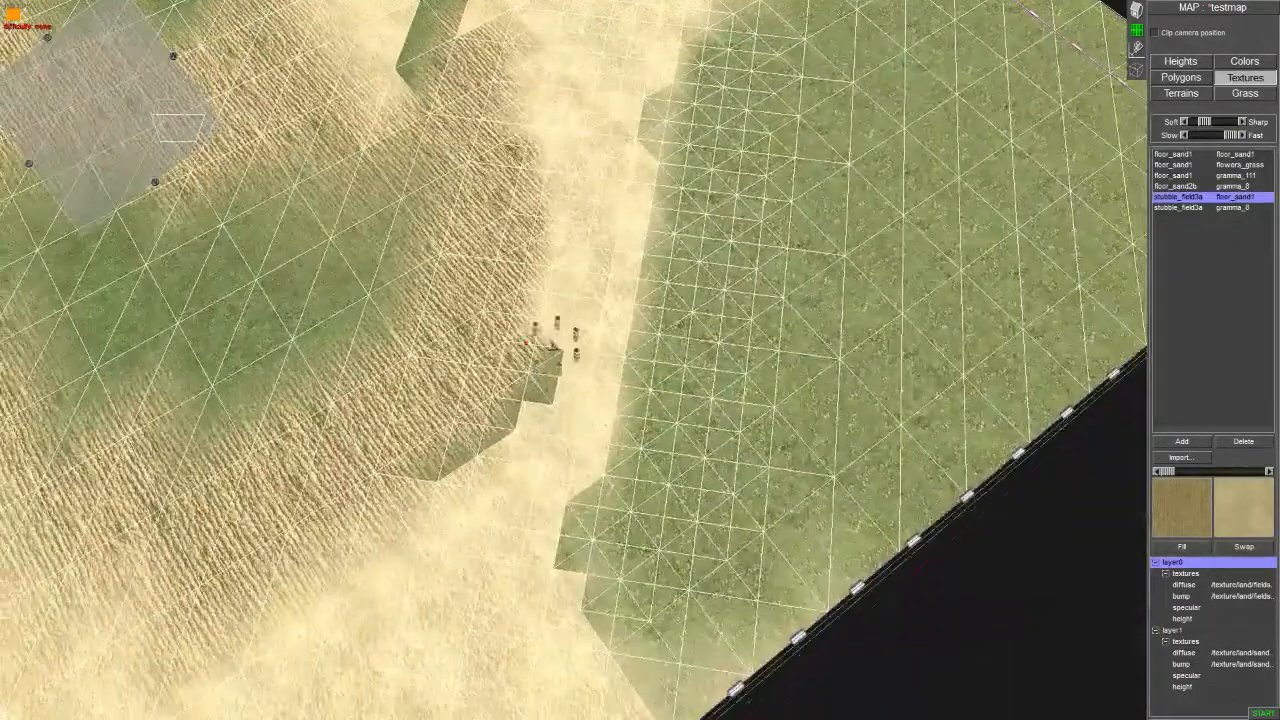
pyautogui.moveTo(551, 338)
pyautogui.mouseDown()
pyautogui.moveTo(484, 464)
pyautogui.moveTo(445, 503)
pyautogui.mouseUp()
pyautogui.moveTo(445, 503); pyautogui.dragTo(343, 332, button='middle')
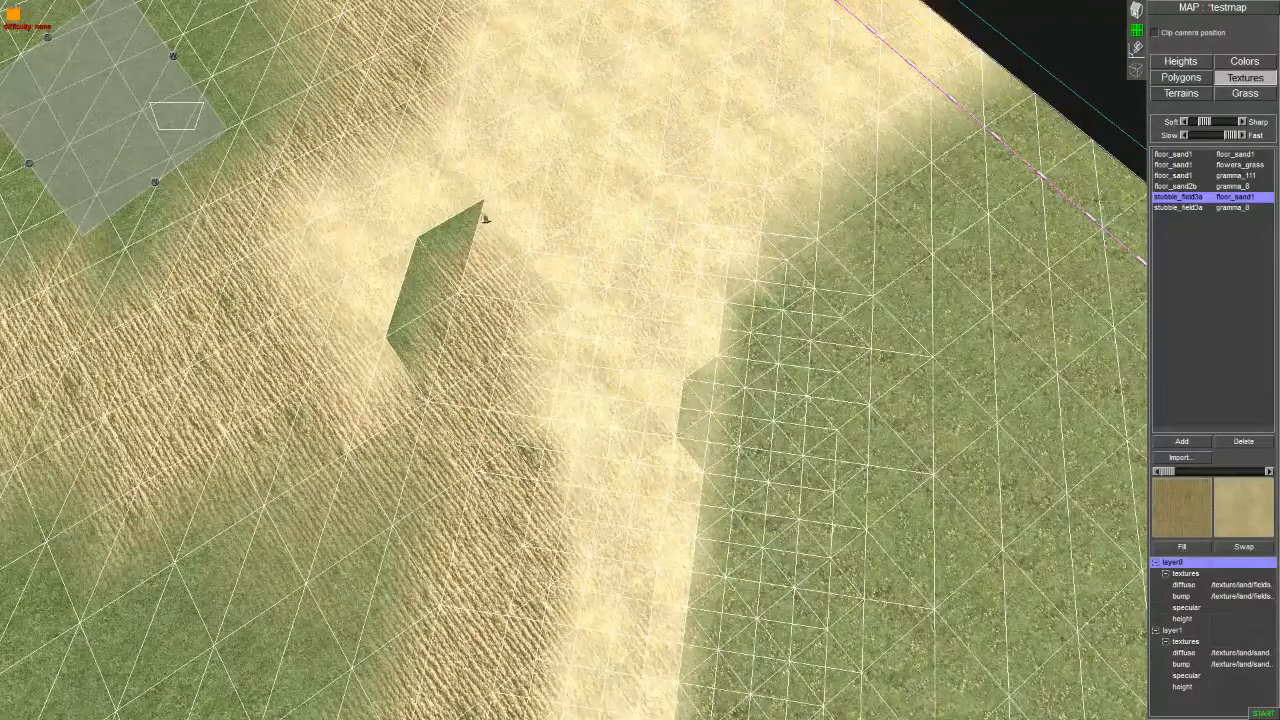
pyautogui.moveTo(453, 237)
pyautogui.mouseDown()
pyautogui.moveTo(425, 308)
pyautogui.moveTo(393, 343)
pyautogui.mouseUp()
# Step: Pick the floor_sand1/flowers_grass pair from the terrain and paint along the corner grass's boundary with the sand strip
pyautogui.moveTo(337, 309)
pyautogui.mouseDown(button='middle')
pyautogui.moveTo(391, 306)
pyautogui.moveTo(534, 346)
pyautogui.moveTo(614, 400)
pyautogui.moveTo(812, 424)
pyautogui.mouseUp(button='middle')
pyautogui.scroll(-3, 616, 400)
pyautogui.press('Up')
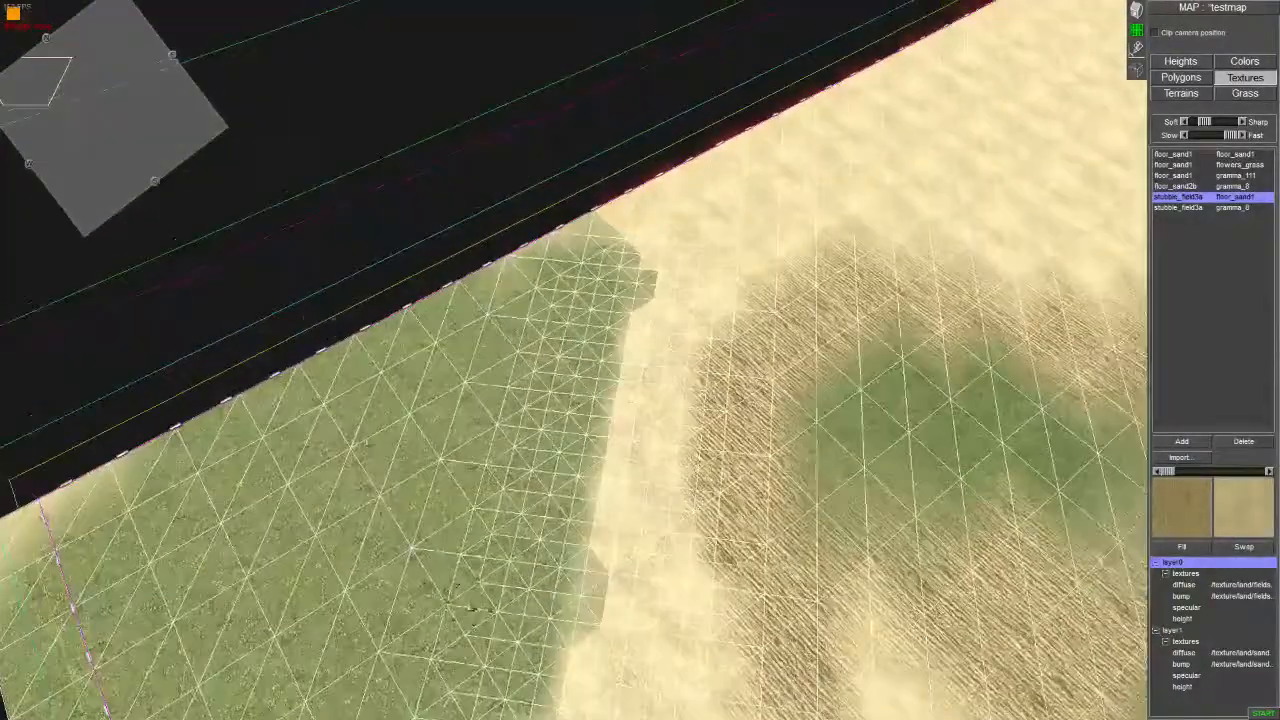
pyautogui.scroll(3, 714, 657)
pyautogui.moveTo(800, 312); pyautogui.dragTo(580, 323, button='middle')
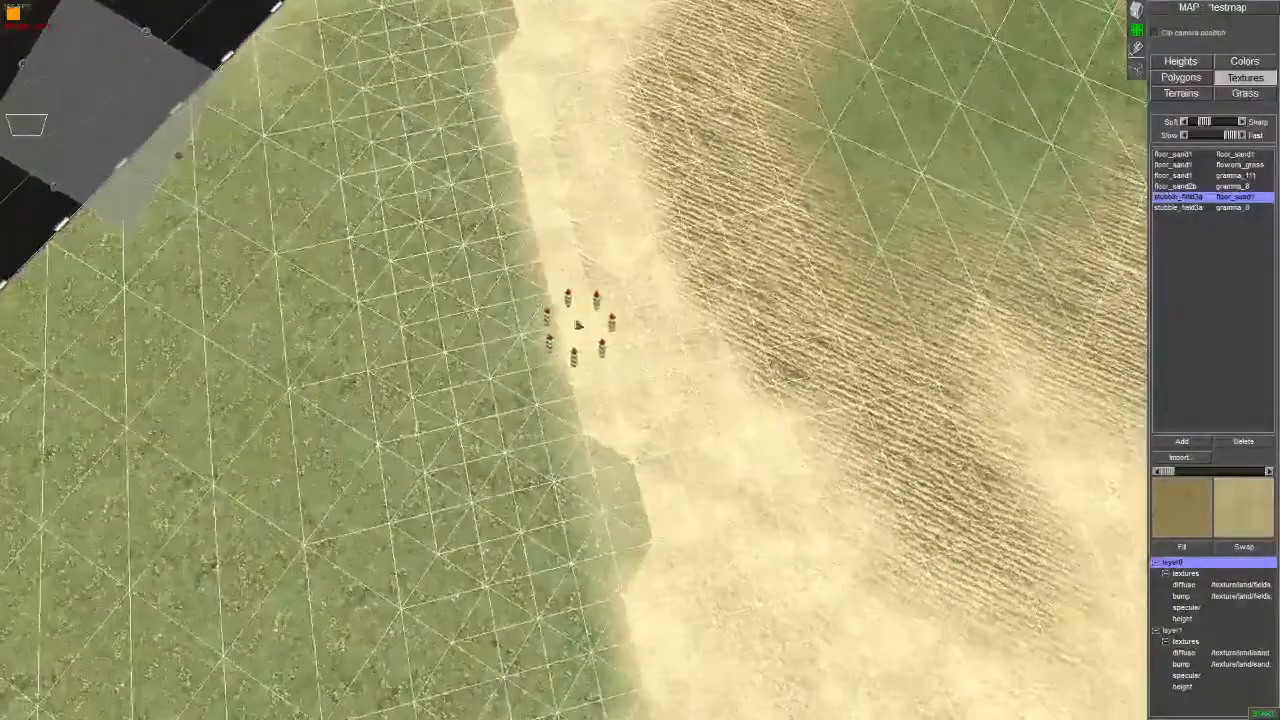
pyautogui.keyDown('ctrl'); pyautogui.click(610, 504); pyautogui.keyUp('ctrl')
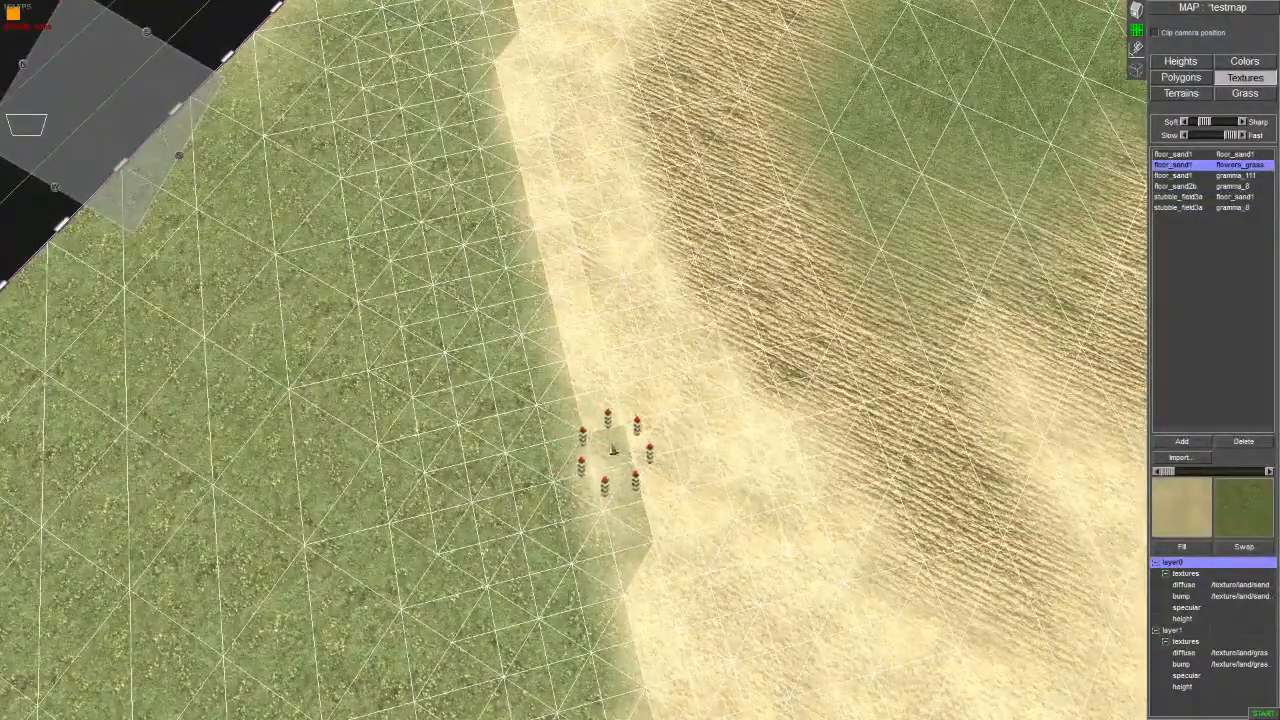
pyautogui.moveTo(613, 450); pyautogui.dragTo(624, 480)
pyautogui.moveTo(662, 578)
pyautogui.mouseDown()
pyautogui.moveTo(623, 557)
pyautogui.moveTo(534, 271)
pyautogui.moveTo(505, 43)
pyautogui.mouseUp()
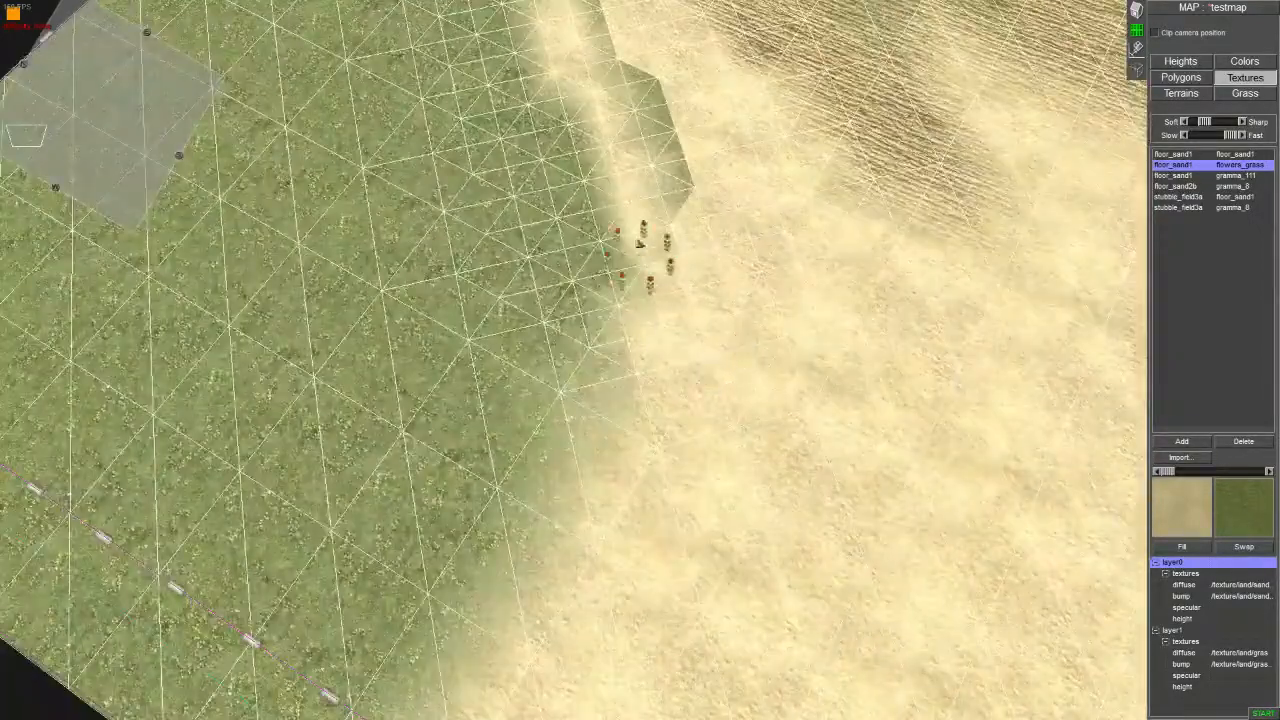
# Step: Pick the floor_sand1/floor_sand1 pair from the terrain and paint over the hard grass edges along the sand strip
pyautogui.keyDown('alt'); pyautogui.click(706, 228); pyautogui.keyUp('alt')
pyautogui.moveTo(703, 226); pyautogui.dragTo(613, 4)
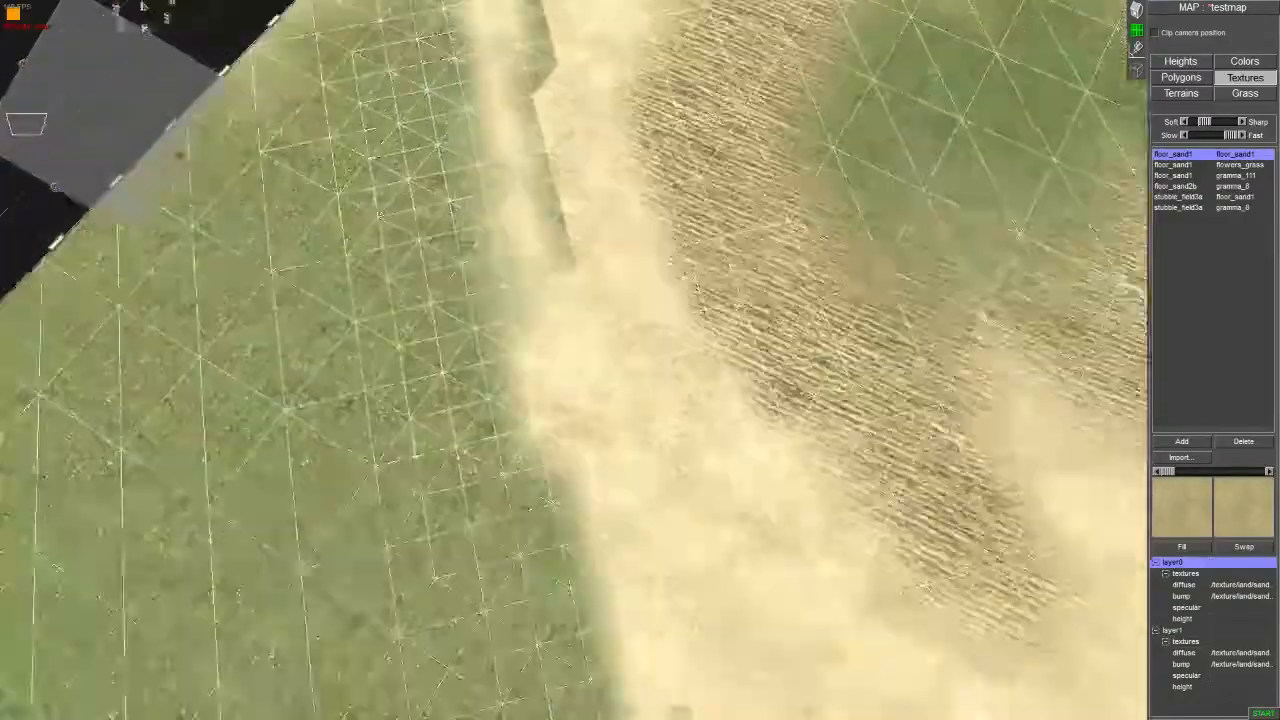
pyautogui.moveTo(567, 332)
pyautogui.mouseDown()
pyautogui.moveTo(543, 129)
pyautogui.moveTo(506, 111)
pyautogui.mouseUp()
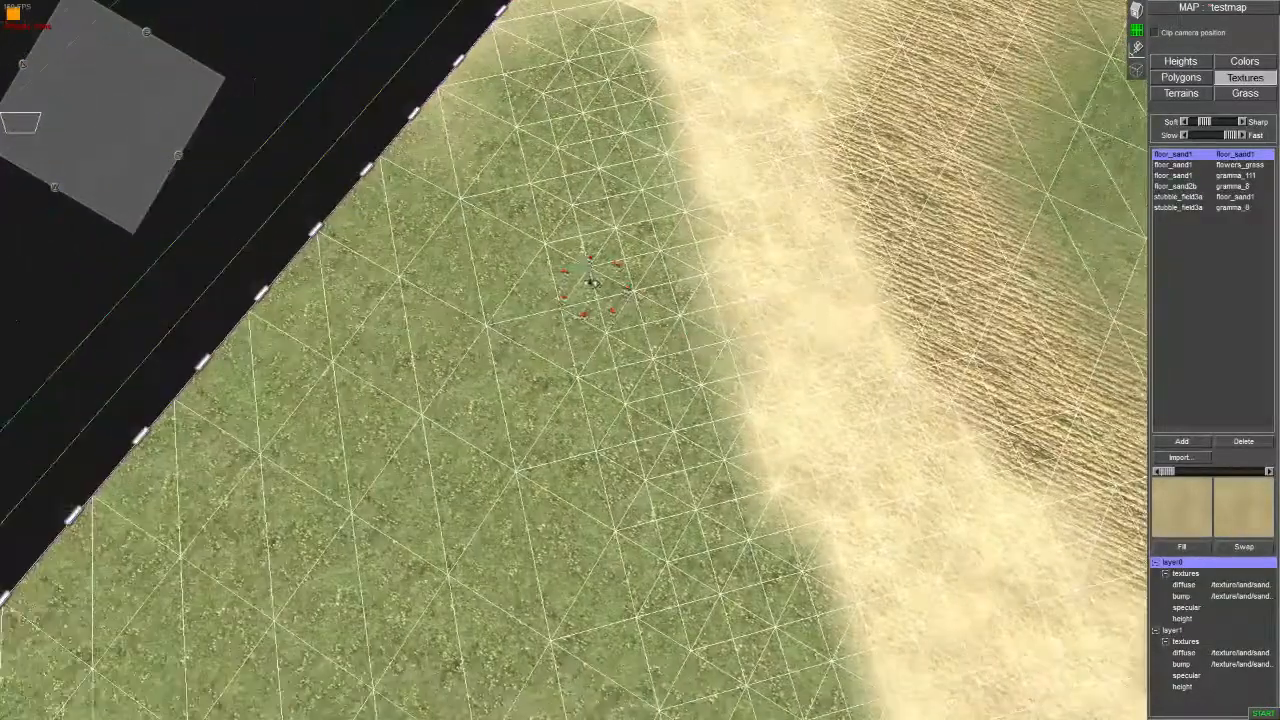
# Step: Examine the terrain's polygon density across the sand strip and corner grass in polygon editing, using a small brush
pyautogui.moveTo(589, 283); pyautogui.dragTo(986, 239, button='middle')
pyautogui.scroll(-3, 986, 239)
pyautogui.moveTo(380, 180); pyautogui.dragTo(594, 349, button='middle')
pyautogui.scroll(-2, 594, 349)
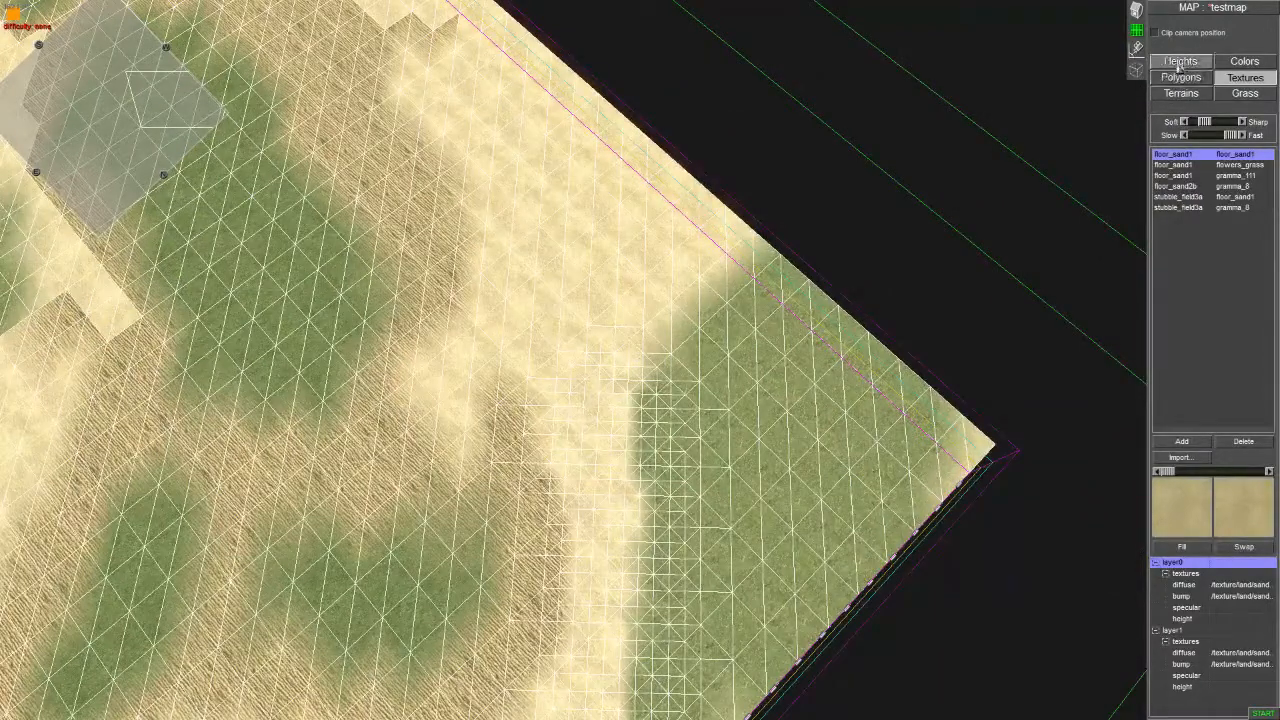
pyautogui.press('Down')
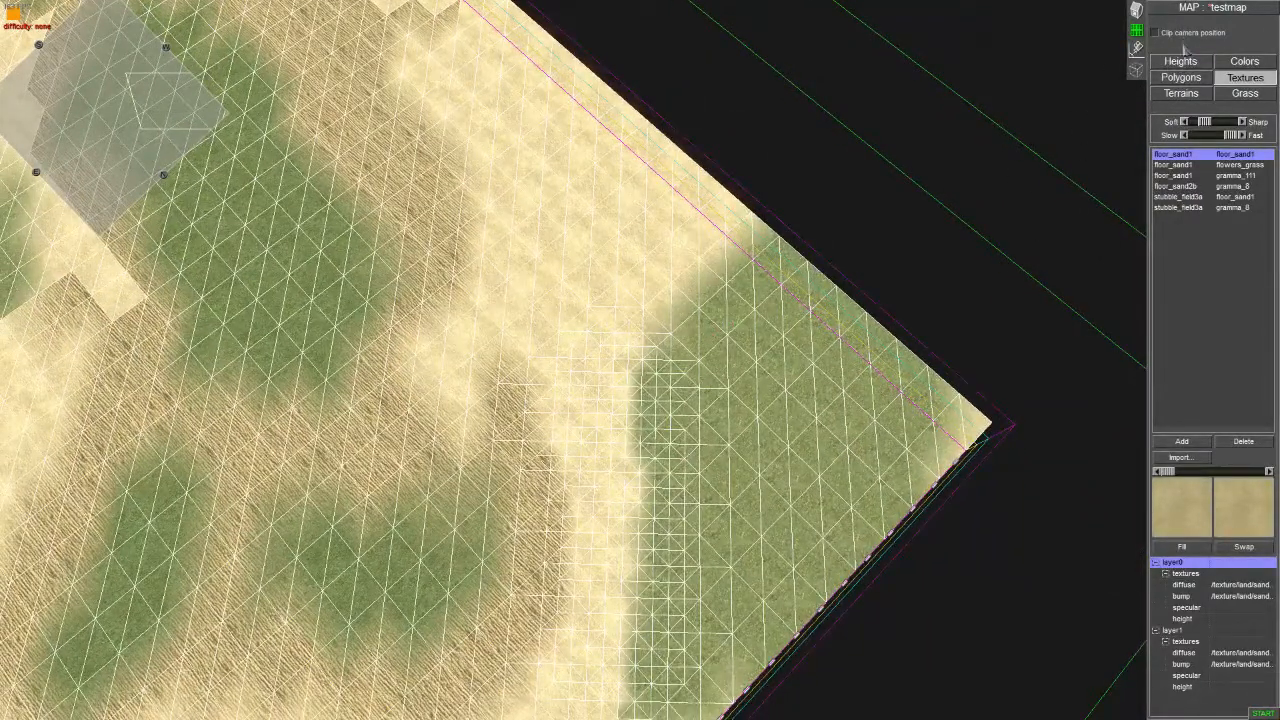
pyautogui.click(1182, 78)
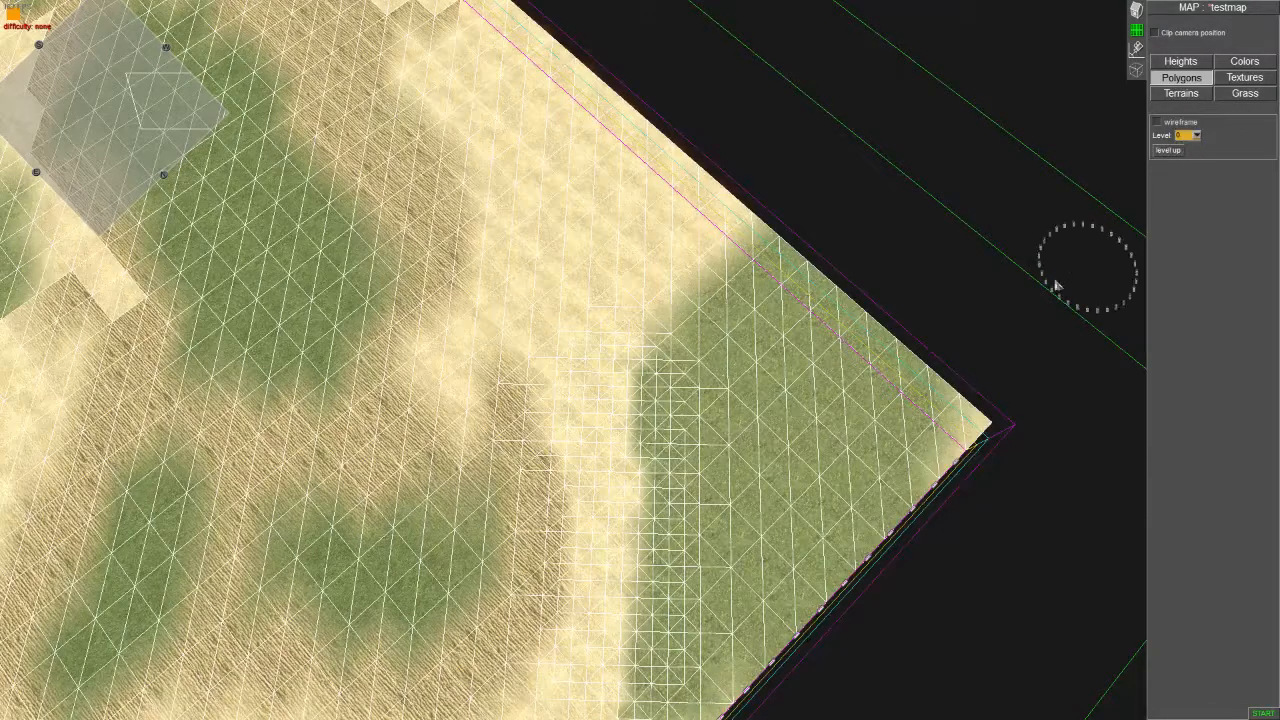
pyautogui.moveTo(1055, 285); pyautogui.dragTo(646, 457, button='middle')
pyautogui.scroll(10, 560, 503)
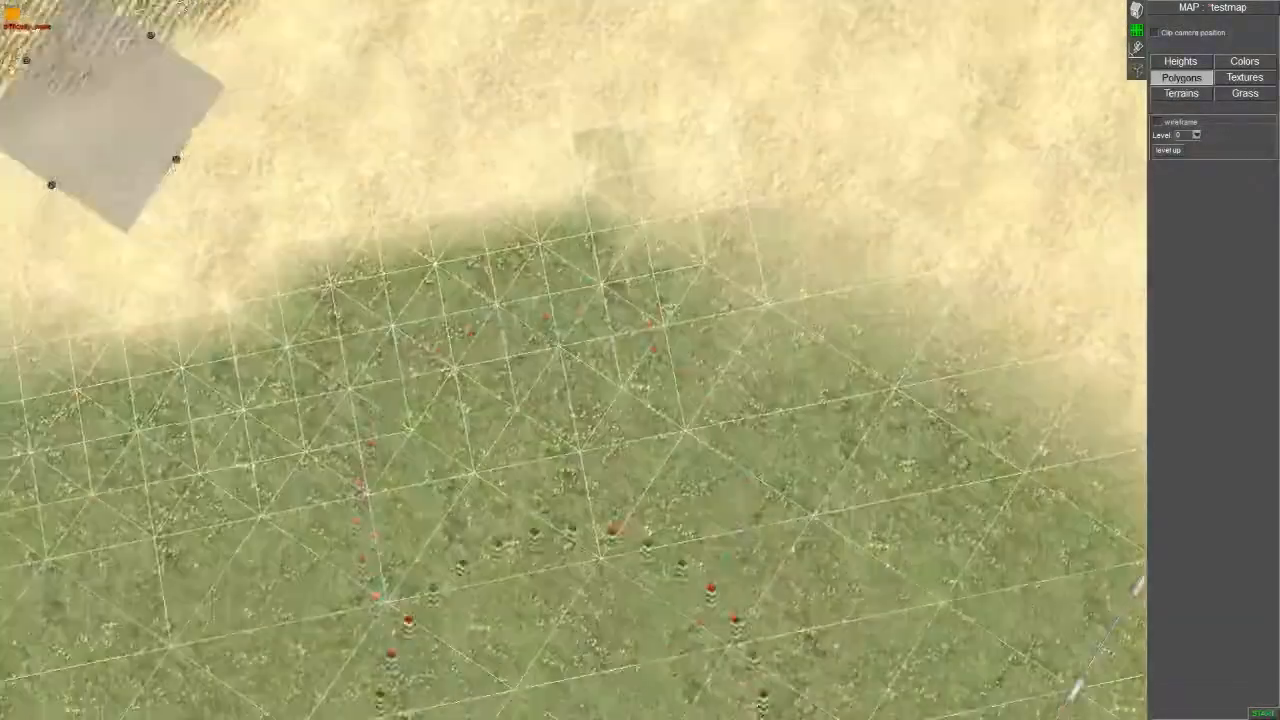
pyautogui.click(548, 478)
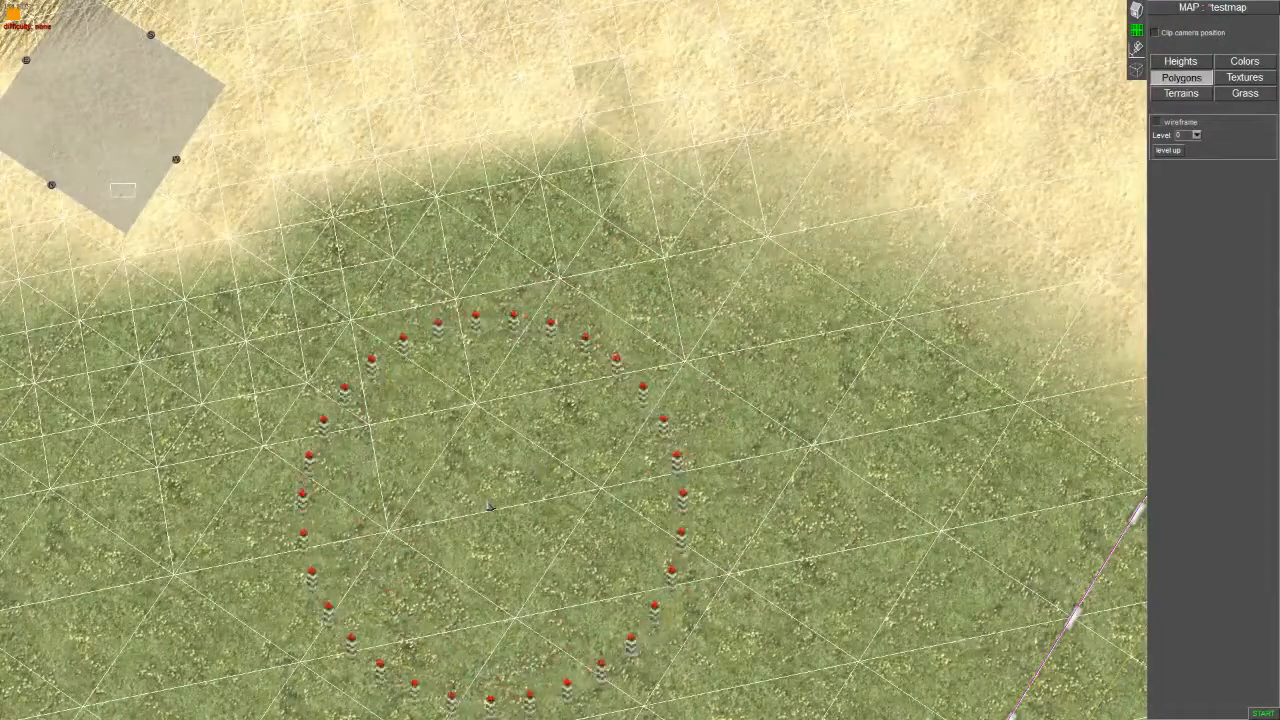
pyautogui.press('KP_Subtract')
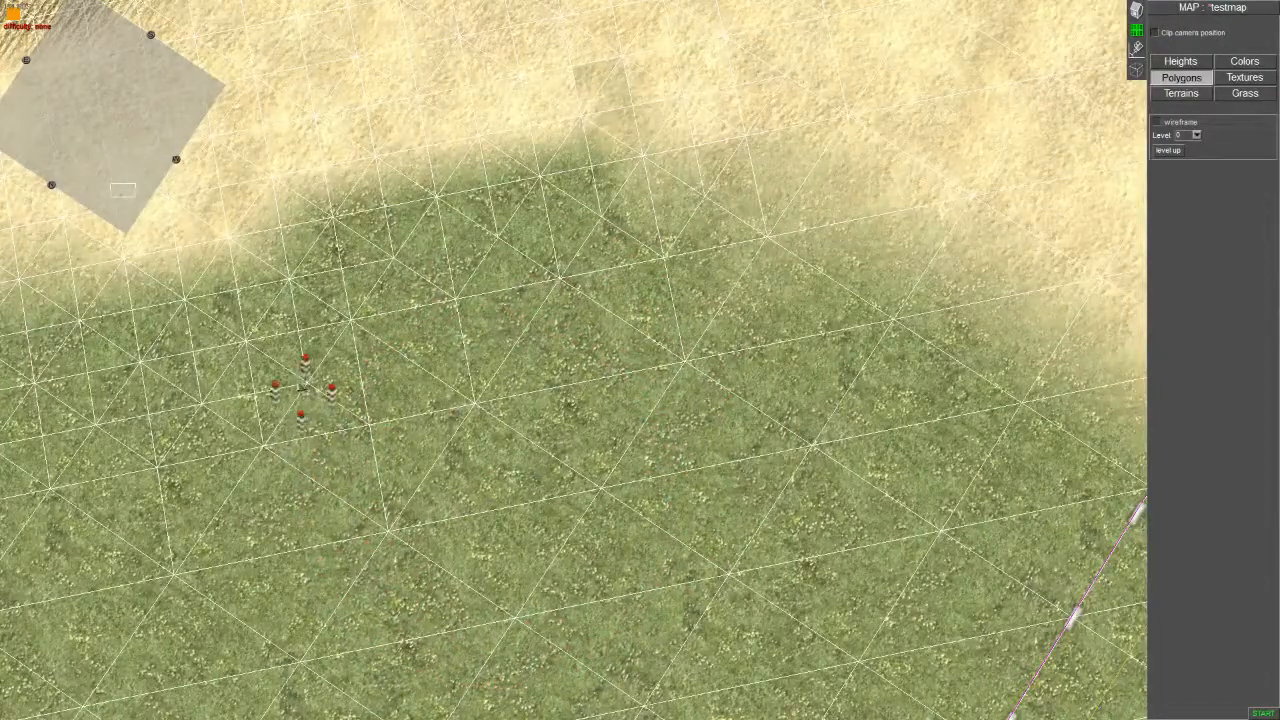
pyautogui.press('Left')
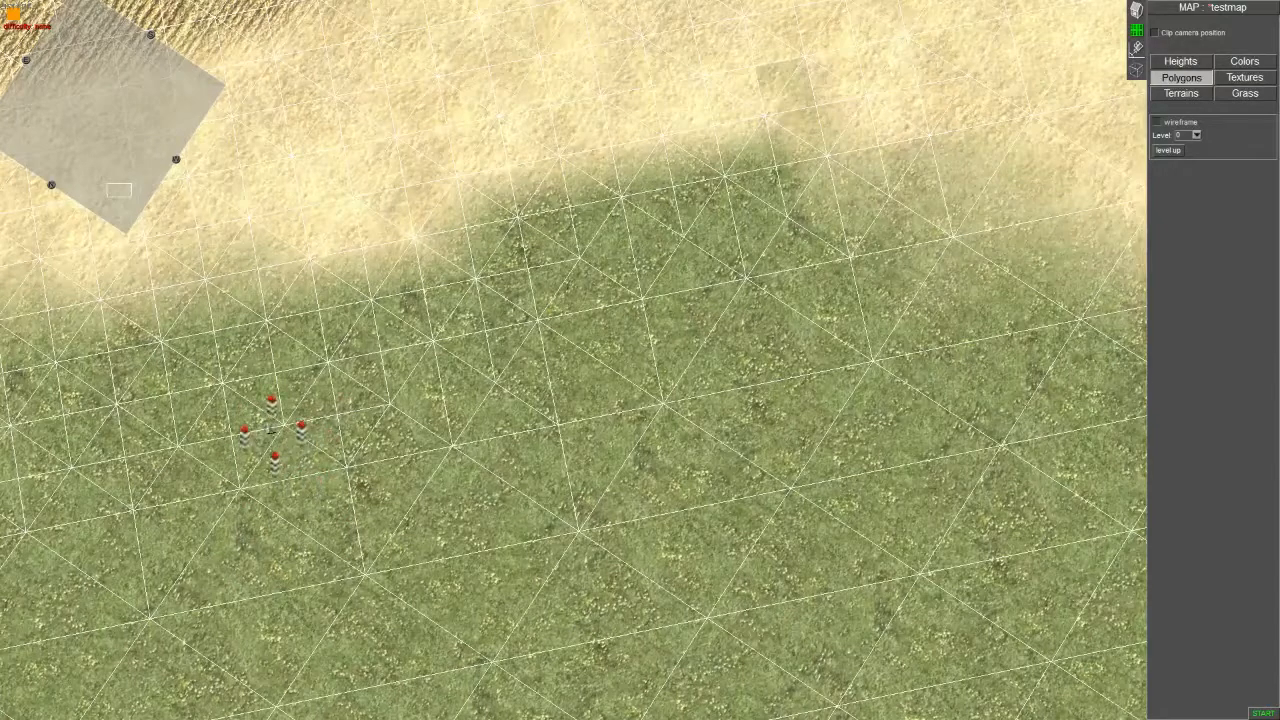
pyautogui.press('Left')
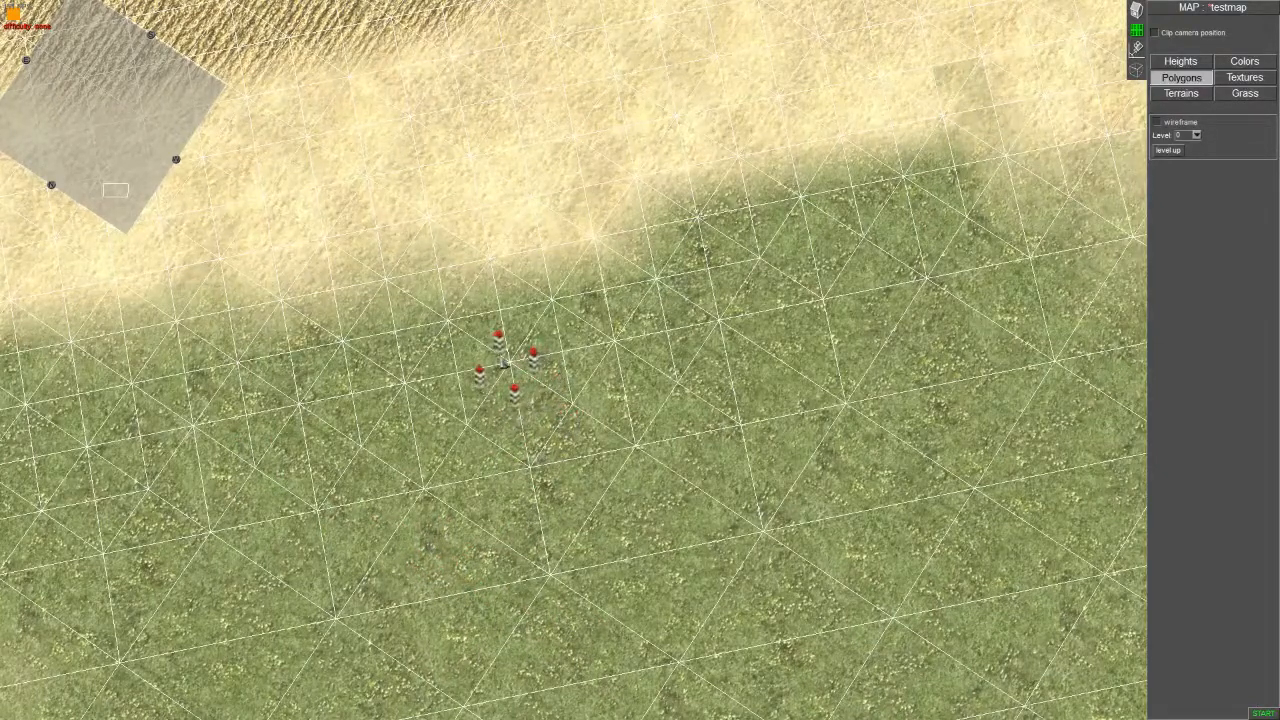
pyautogui.press('Left')
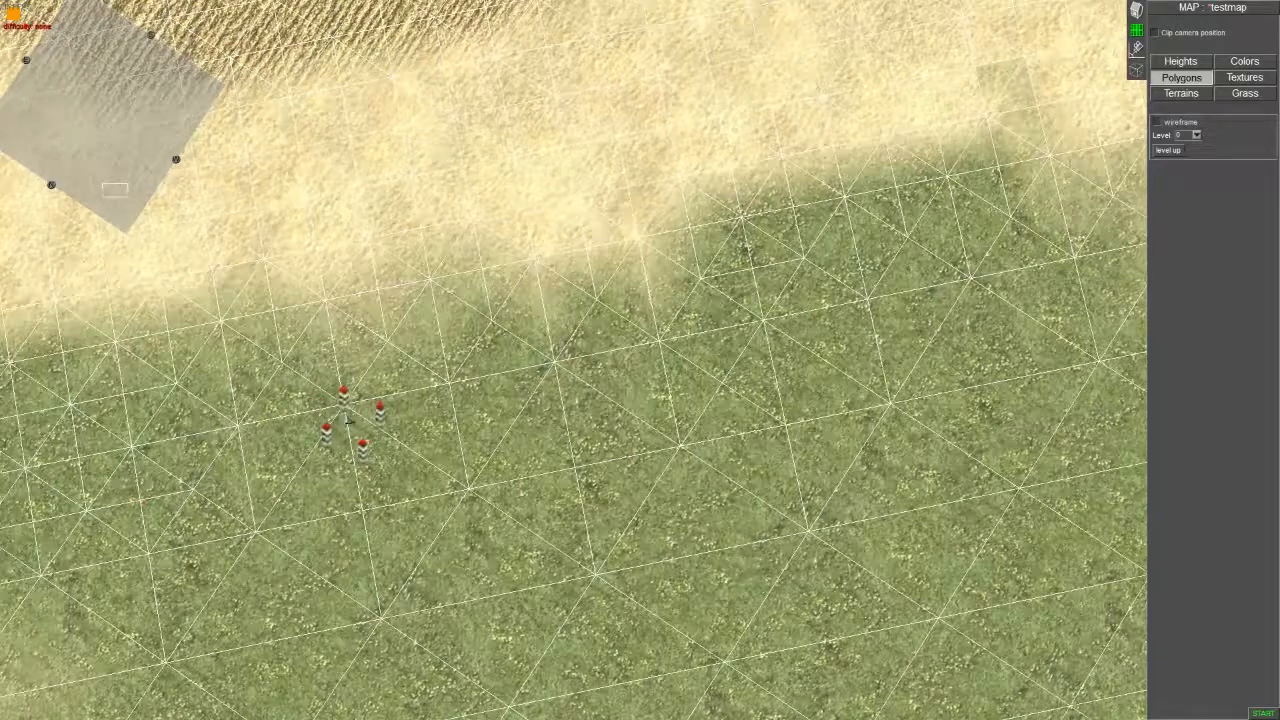
# Step: Inspect the polygon mesh along the corner grass border and the leftover green triangles on the neighbouring stubble edge
pyautogui.press('Left')
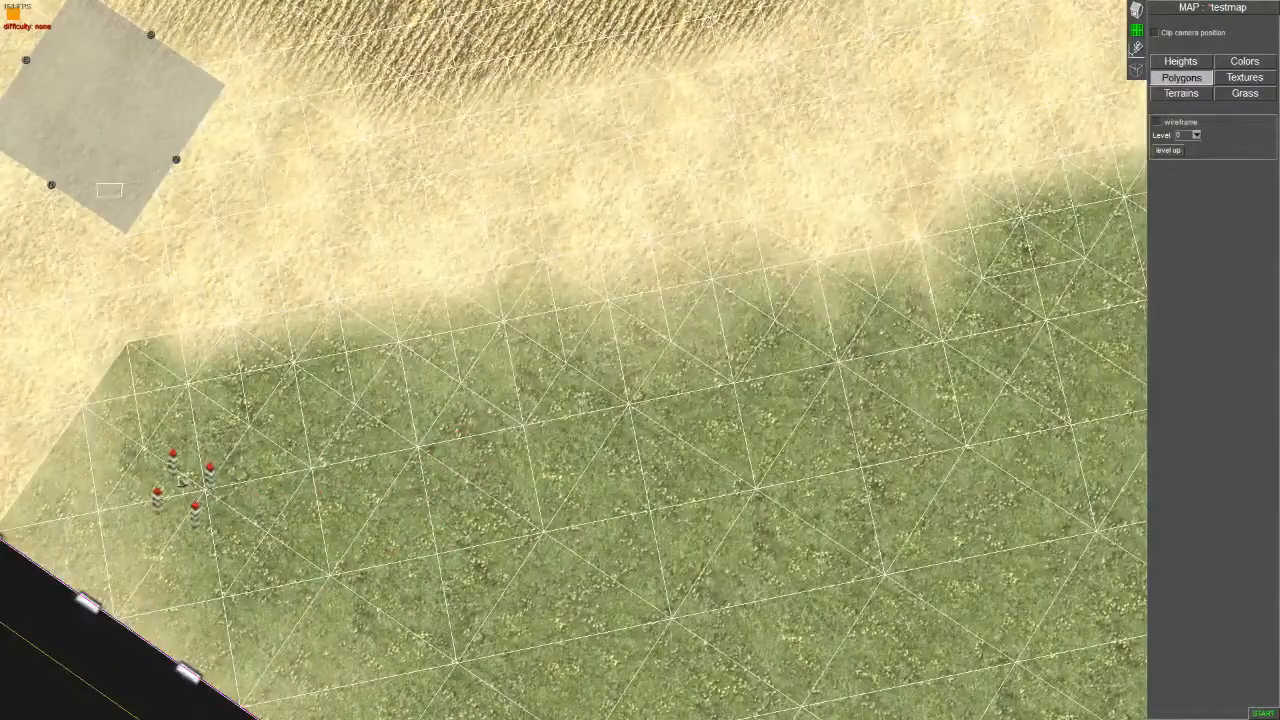
pyautogui.scroll(-3, 240, 524)
pyautogui.press('Right')
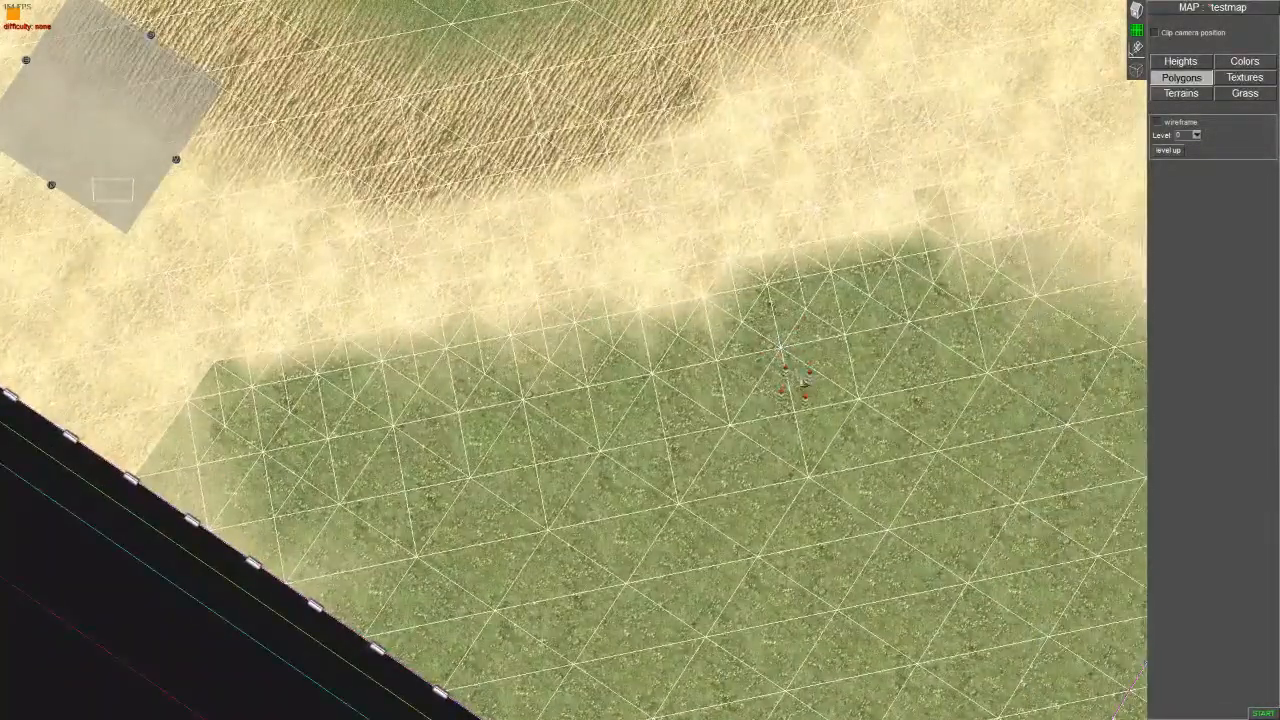
pyautogui.moveTo(804, 383); pyautogui.dragTo(550, 240, button='middle')
pyautogui.press('Left')
pyautogui.moveTo(314, 280); pyautogui.dragTo(560, 242, button='middle')
pyautogui.moveTo(300, 368); pyautogui.dragTo(423, 384, button='middle')
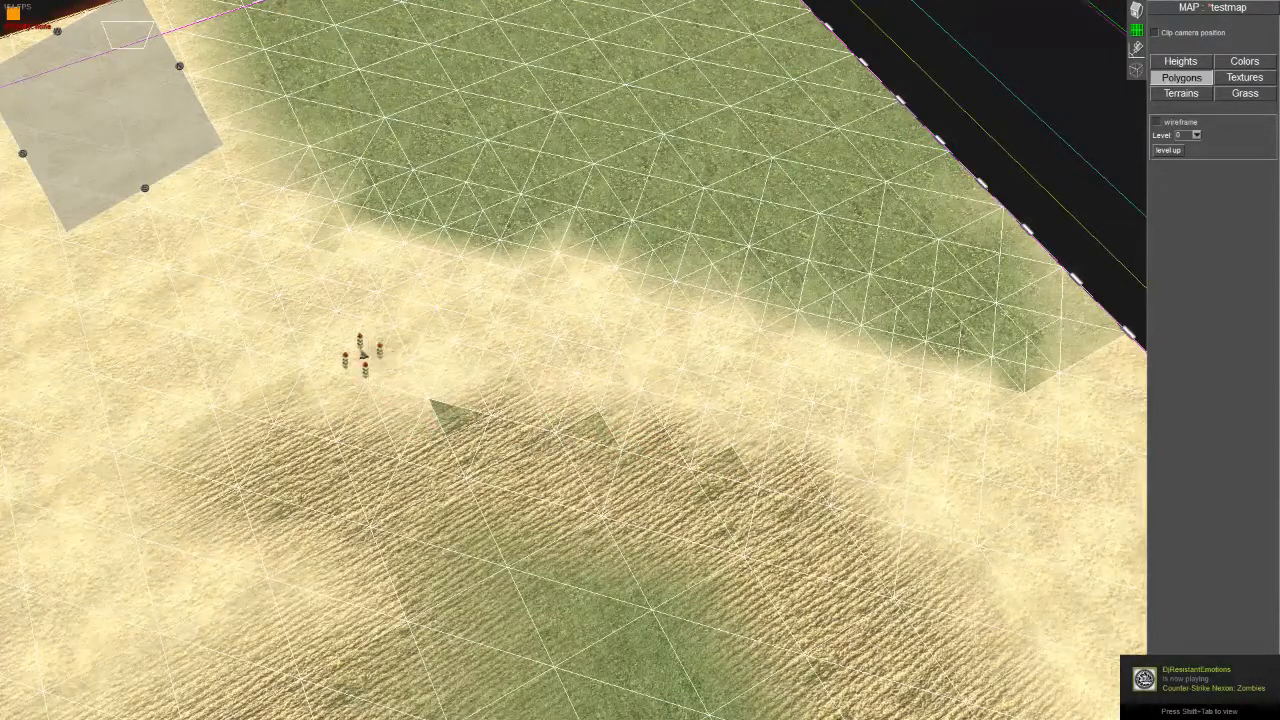
pyautogui.moveTo(839, 502)
pyautogui.mouseDown(button='middle')
pyautogui.moveTo(748, 514)
pyautogui.moveTo(569, 503)
pyautogui.mouseUp(button='middle')
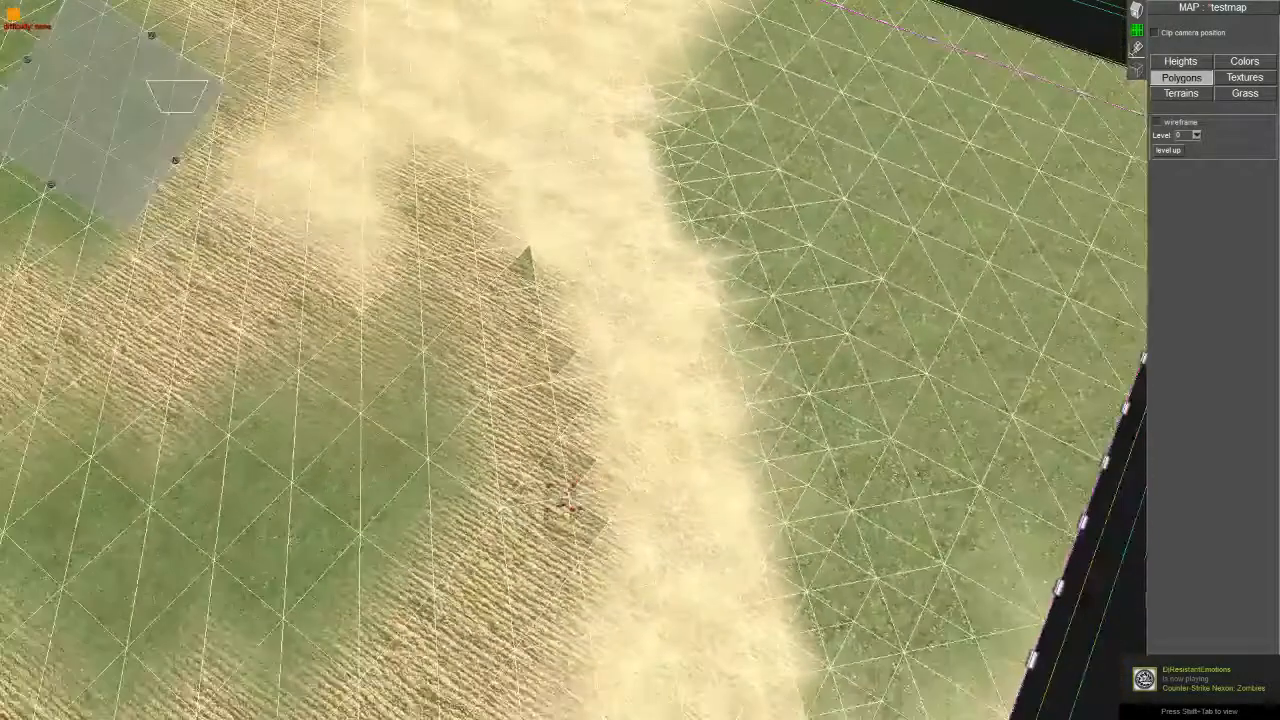
# Step: Paint the stubble_field3a/floor_sand1 texture pair over the leftover green triangles along the stubble's border with the sand strip
pyautogui.click(1245, 77)
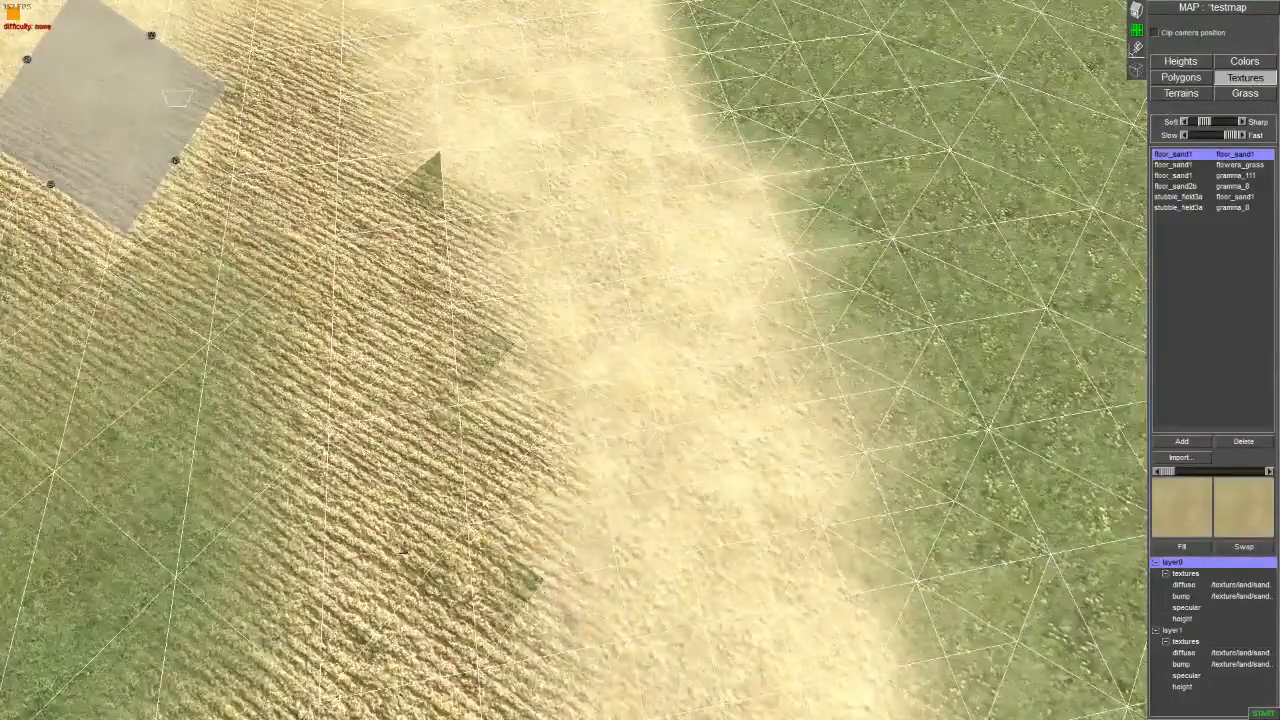
pyautogui.moveTo(408, 555); pyautogui.dragTo(430, 436, button='middle')
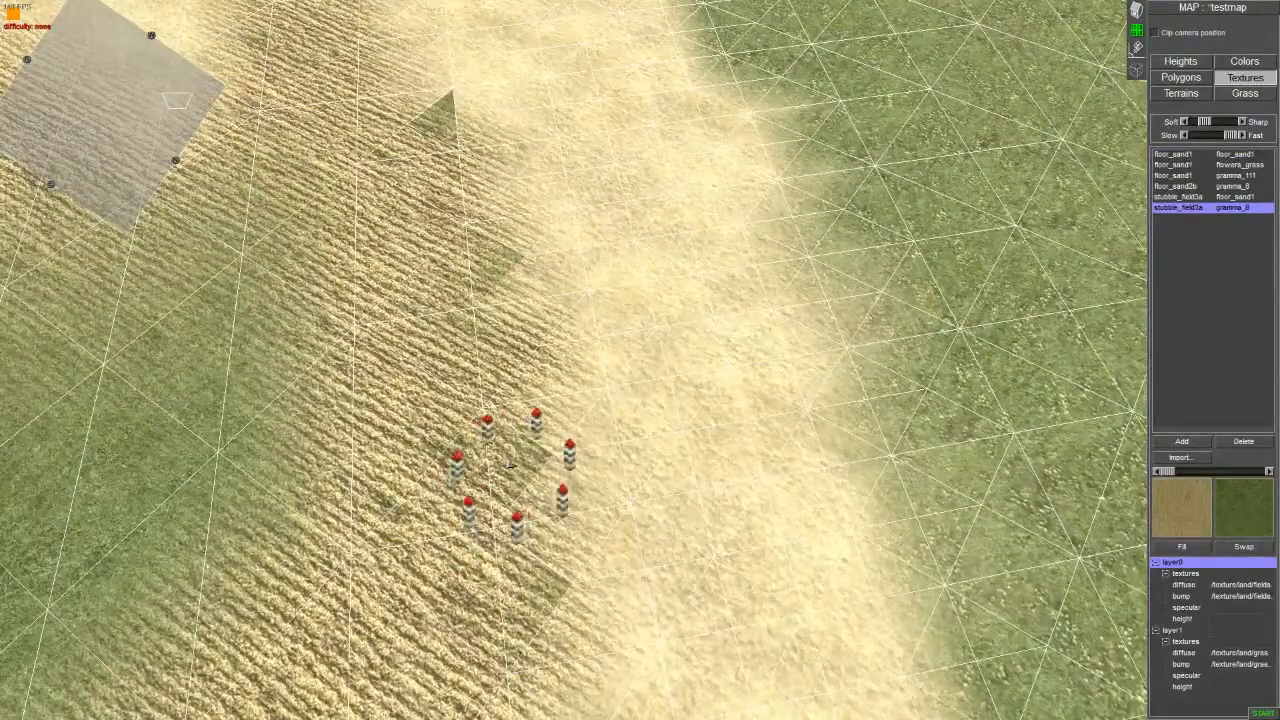
pyautogui.press('Up')
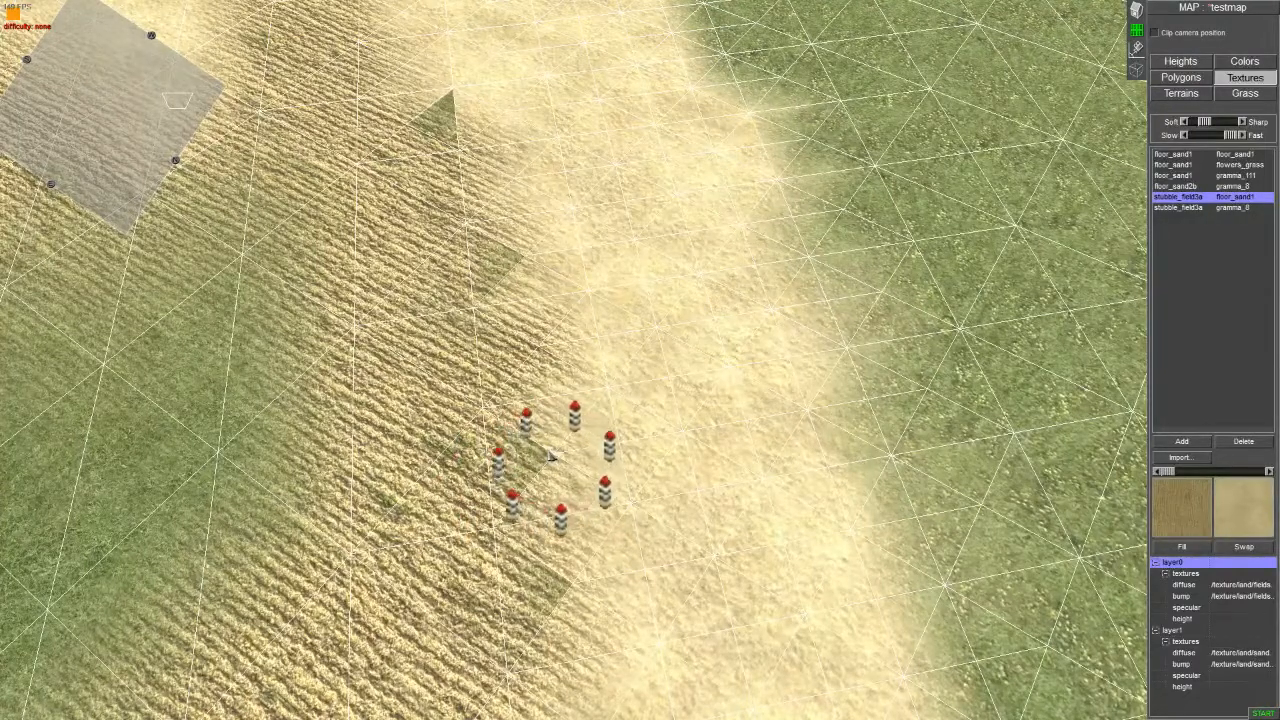
pyautogui.click(522, 269)
pyautogui.click(453, 101)
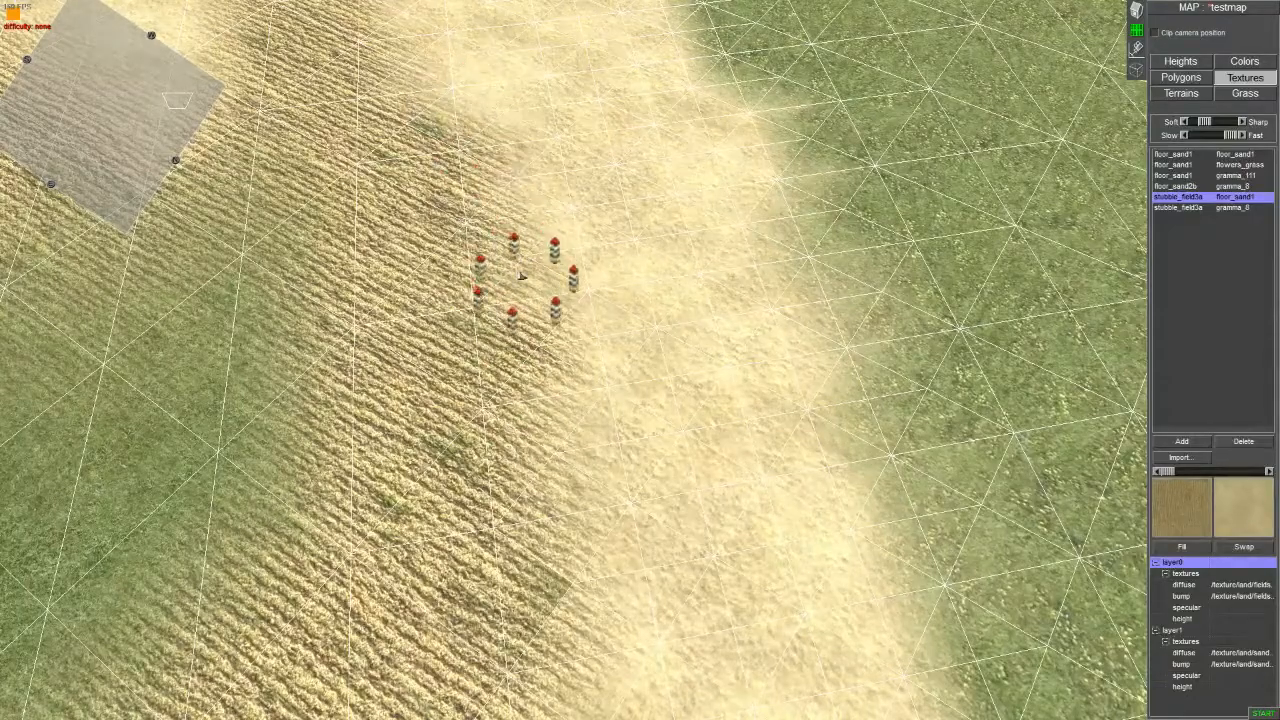
# Step: Hide the terrain wireframe and review the blended grass, stubble and sand transitions across the whole map
pyautogui.moveTo(521, 275); pyautogui.dragTo(522, 468, button='middle')
pyautogui.scroll(-5, 584, 384)
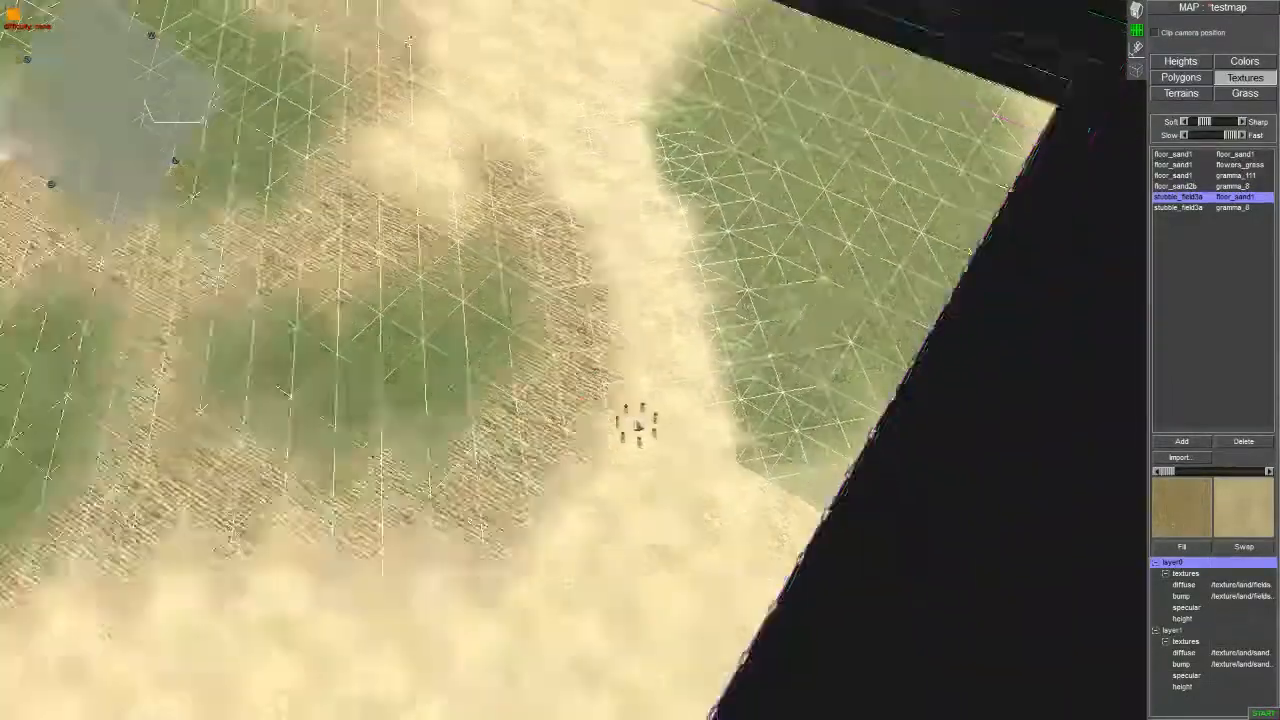
pyautogui.scroll(-2, 638, 427)
pyautogui.moveTo(638, 427)
pyautogui.mouseDown(button='middle')
pyautogui.moveTo(643, 417)
pyautogui.moveTo(553, 427)
pyautogui.moveTo(486, 397)
pyautogui.moveTo(340, 372)
pyautogui.moveTo(549, 427)
pyautogui.mouseUp(button='middle')
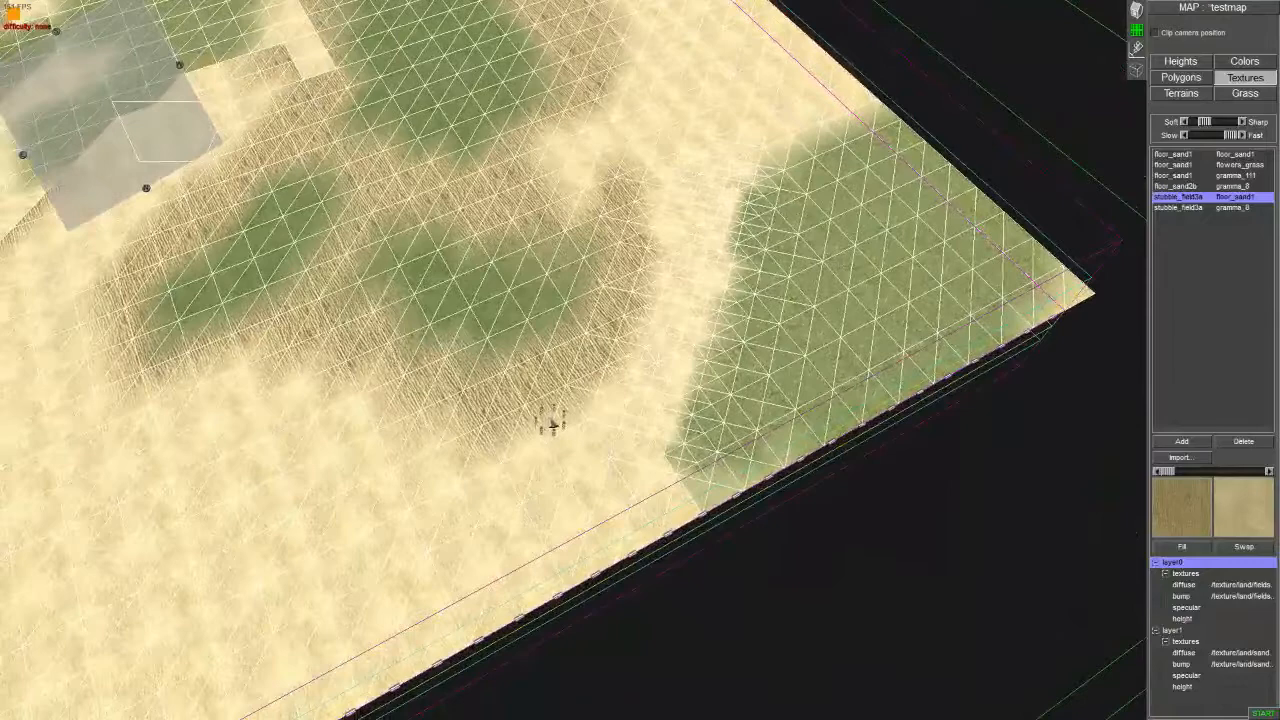
pyautogui.press('w')
pyautogui.scroll(2, 548, 425)
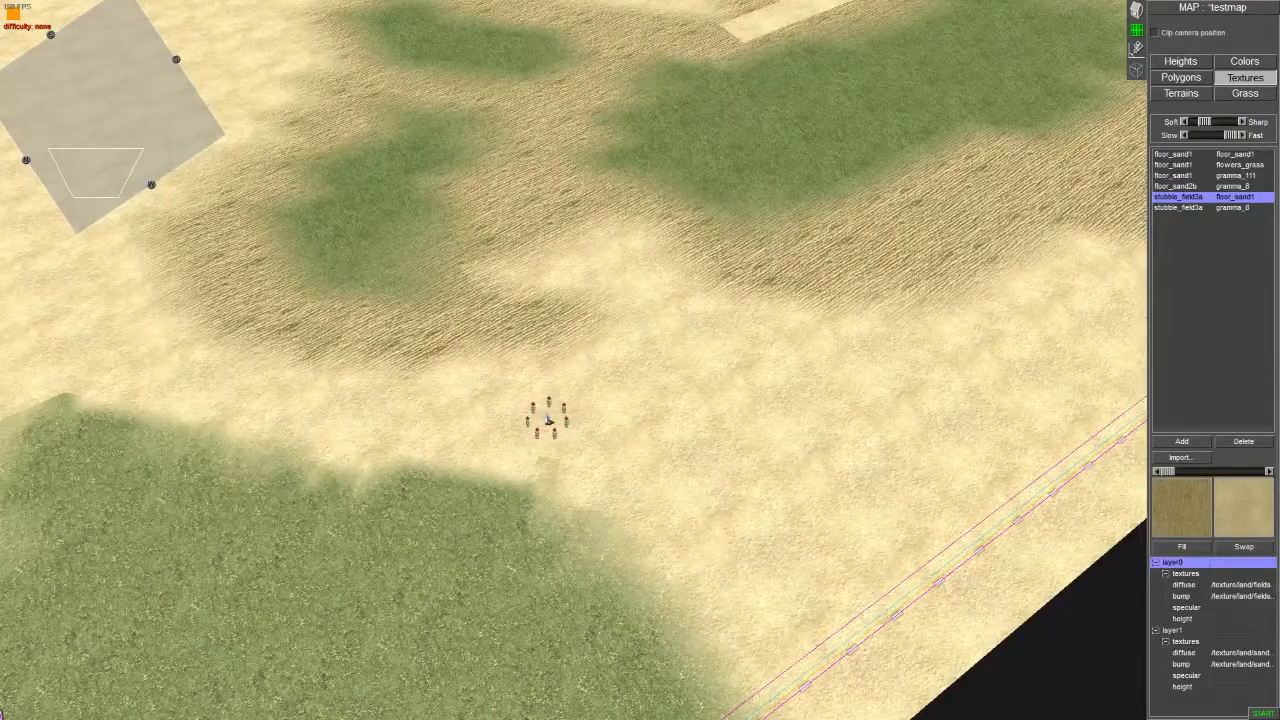
pyautogui.scroll(-5, 548, 420)
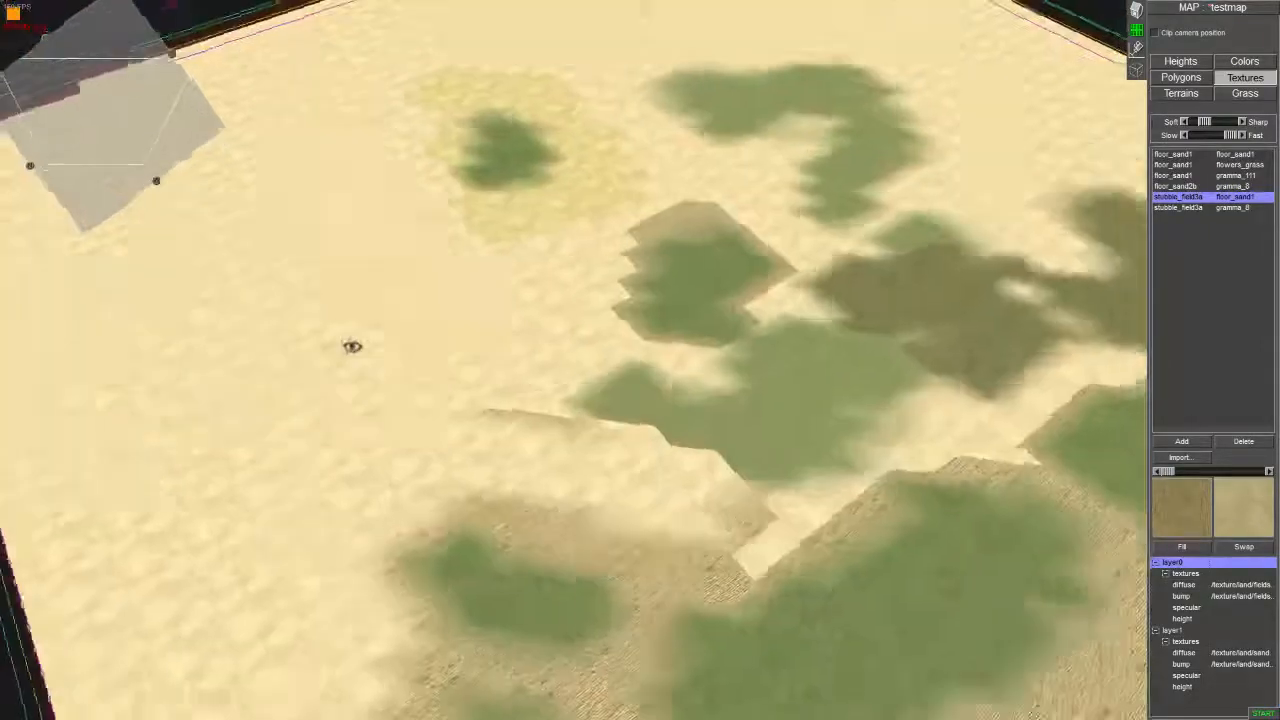
pyautogui.moveTo(352, 346); pyautogui.dragTo(1236, 208, button='middle')
pyautogui.moveTo(1040, 262); pyautogui.dragTo(669, 273, button='middle')
pyautogui.scroll(2, 667, 272)
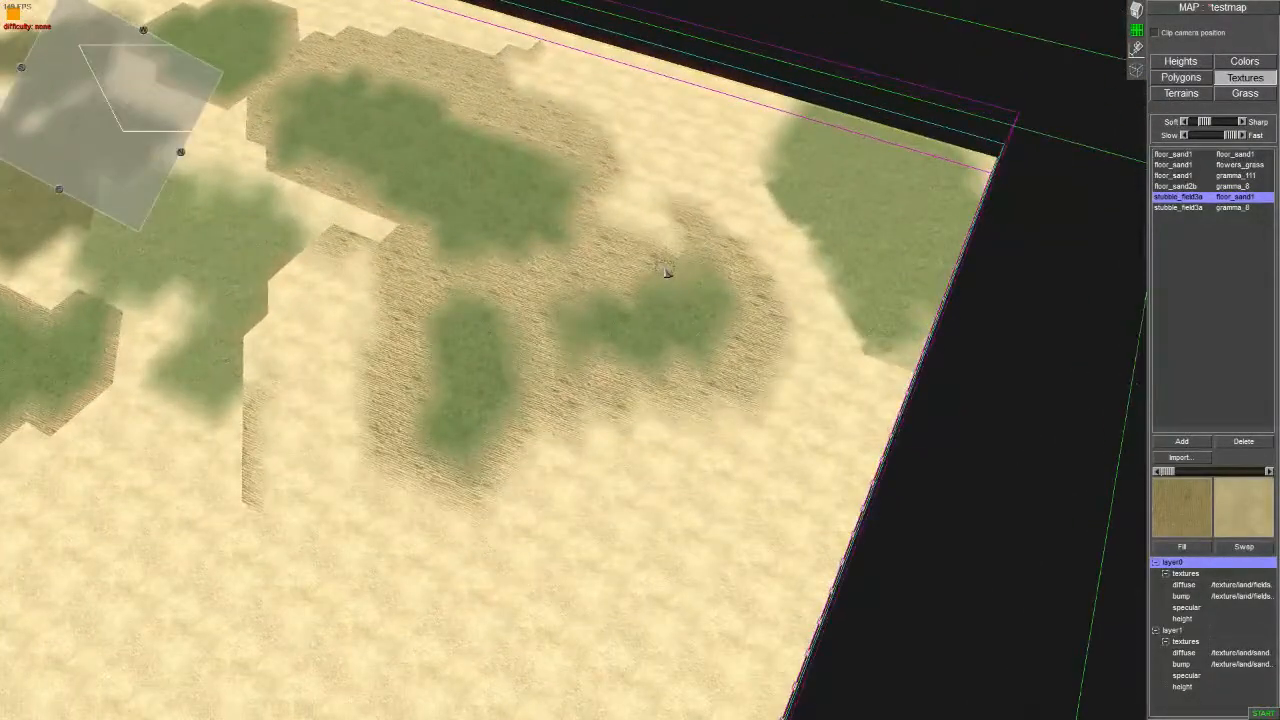